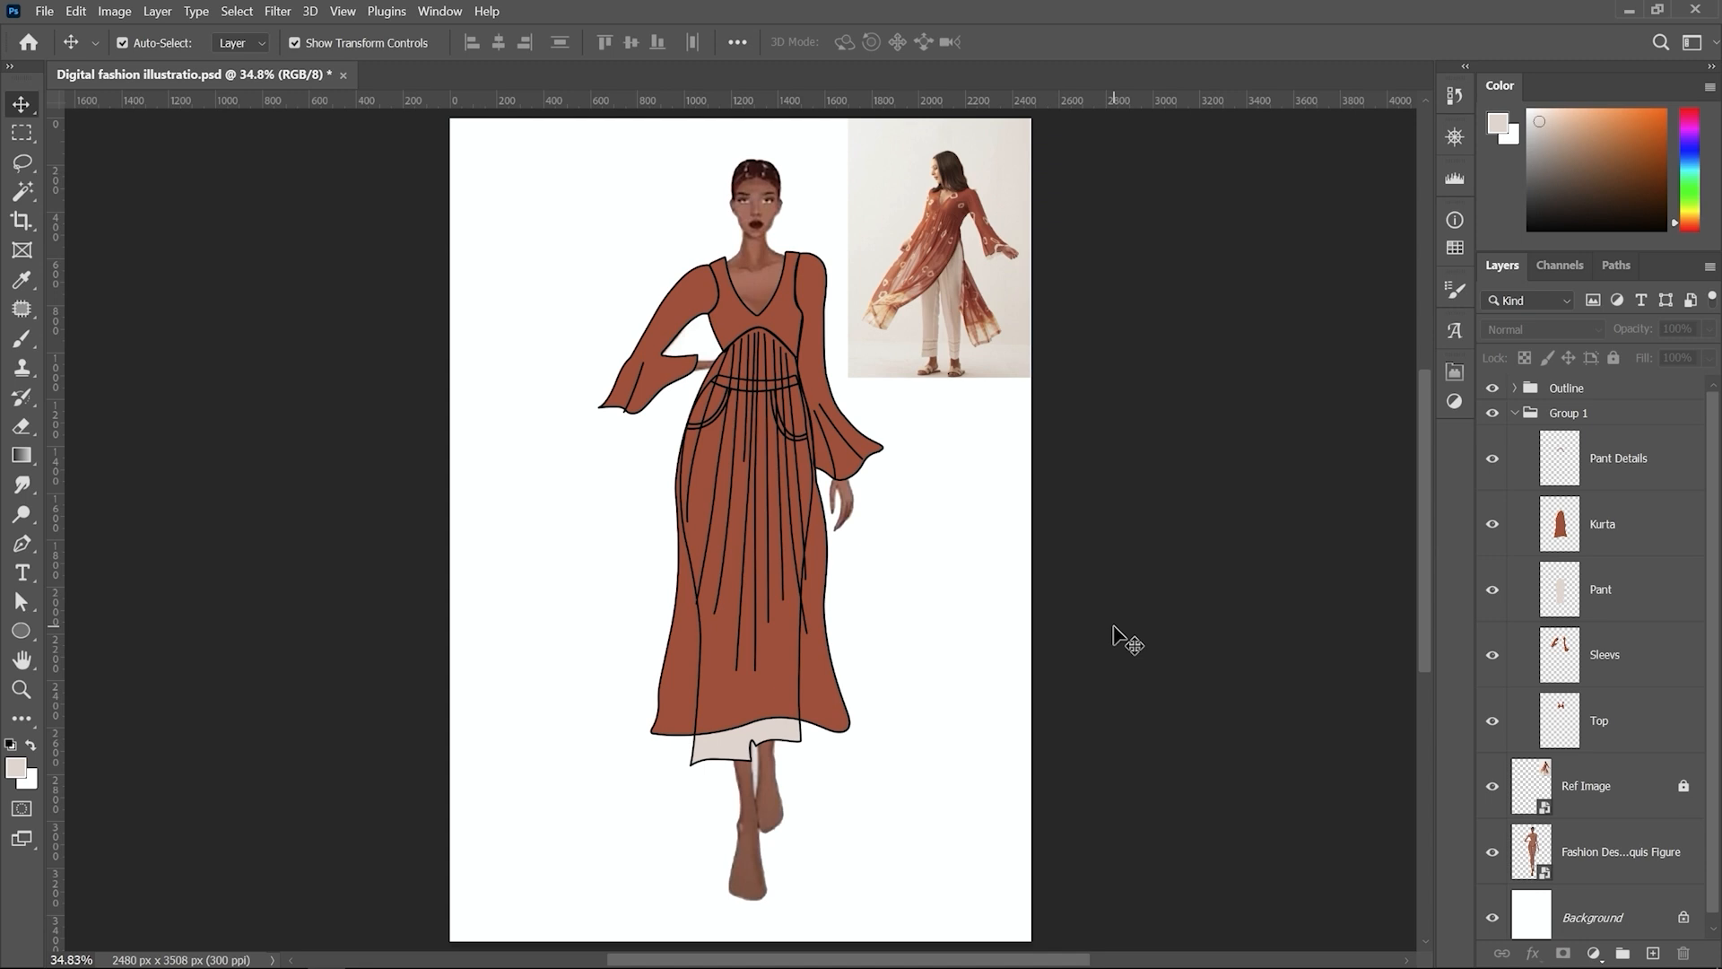
Step: Add a new empty layer between the Outline group and Group 1, and collapse Group 1
{"action": "left_click", "coordinate": [1607, 420]}
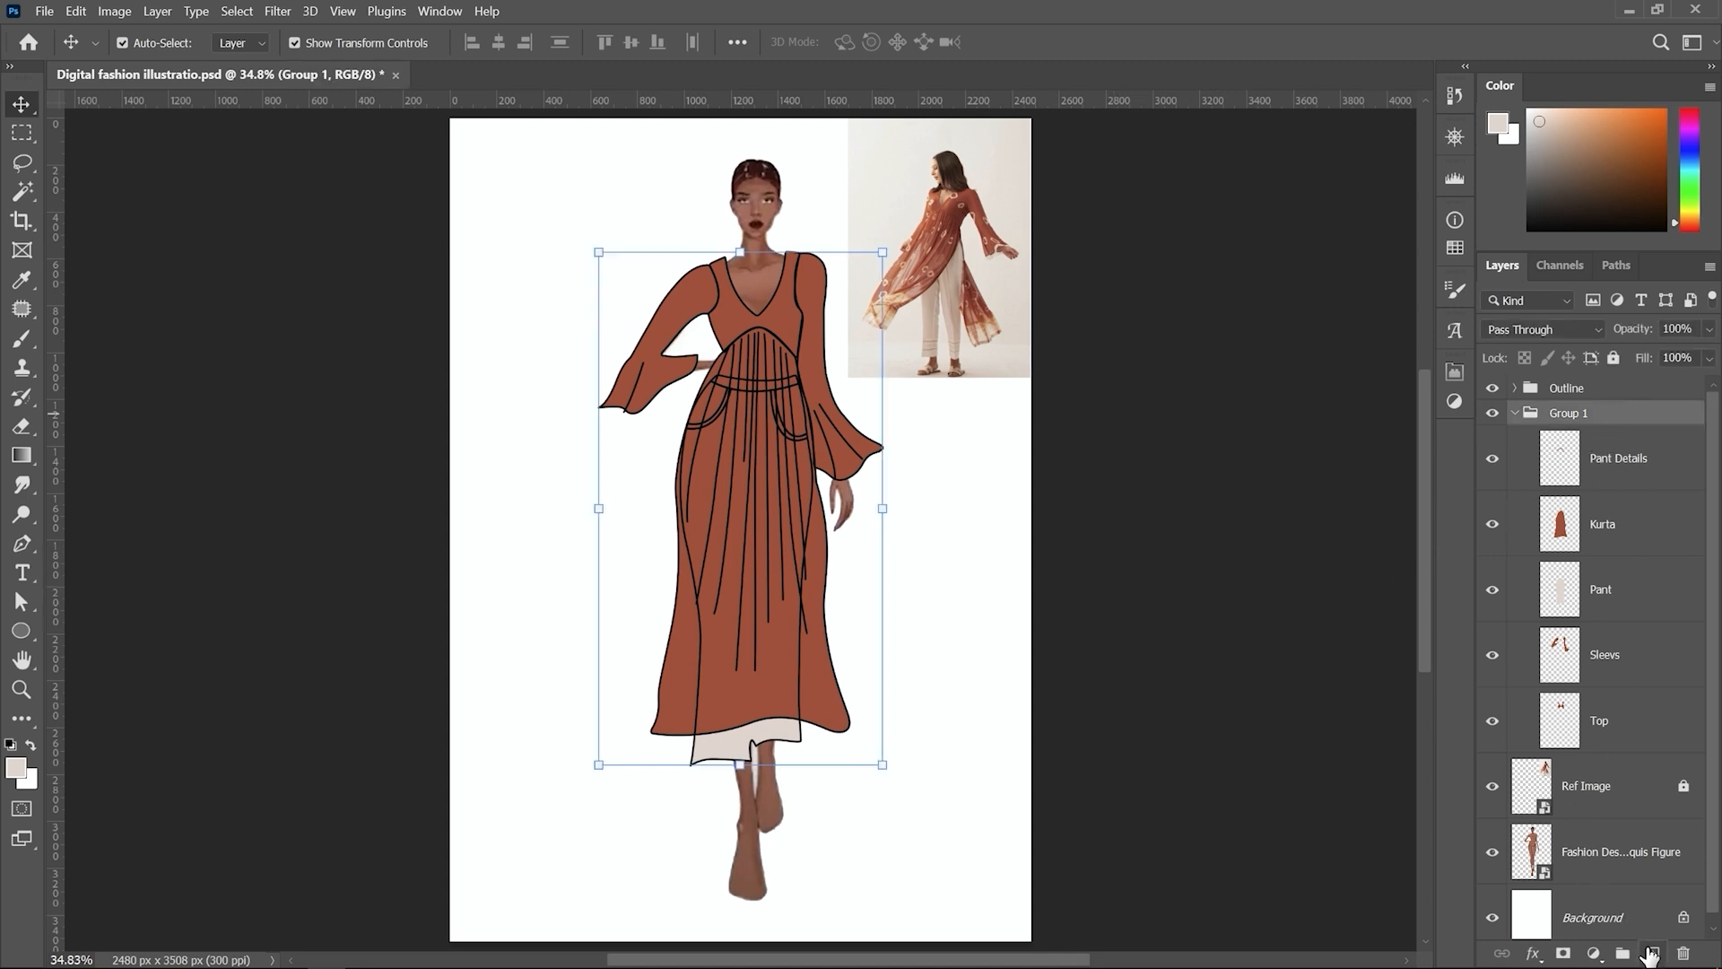
{"action": "left_click", "coordinate": [1653, 952]}
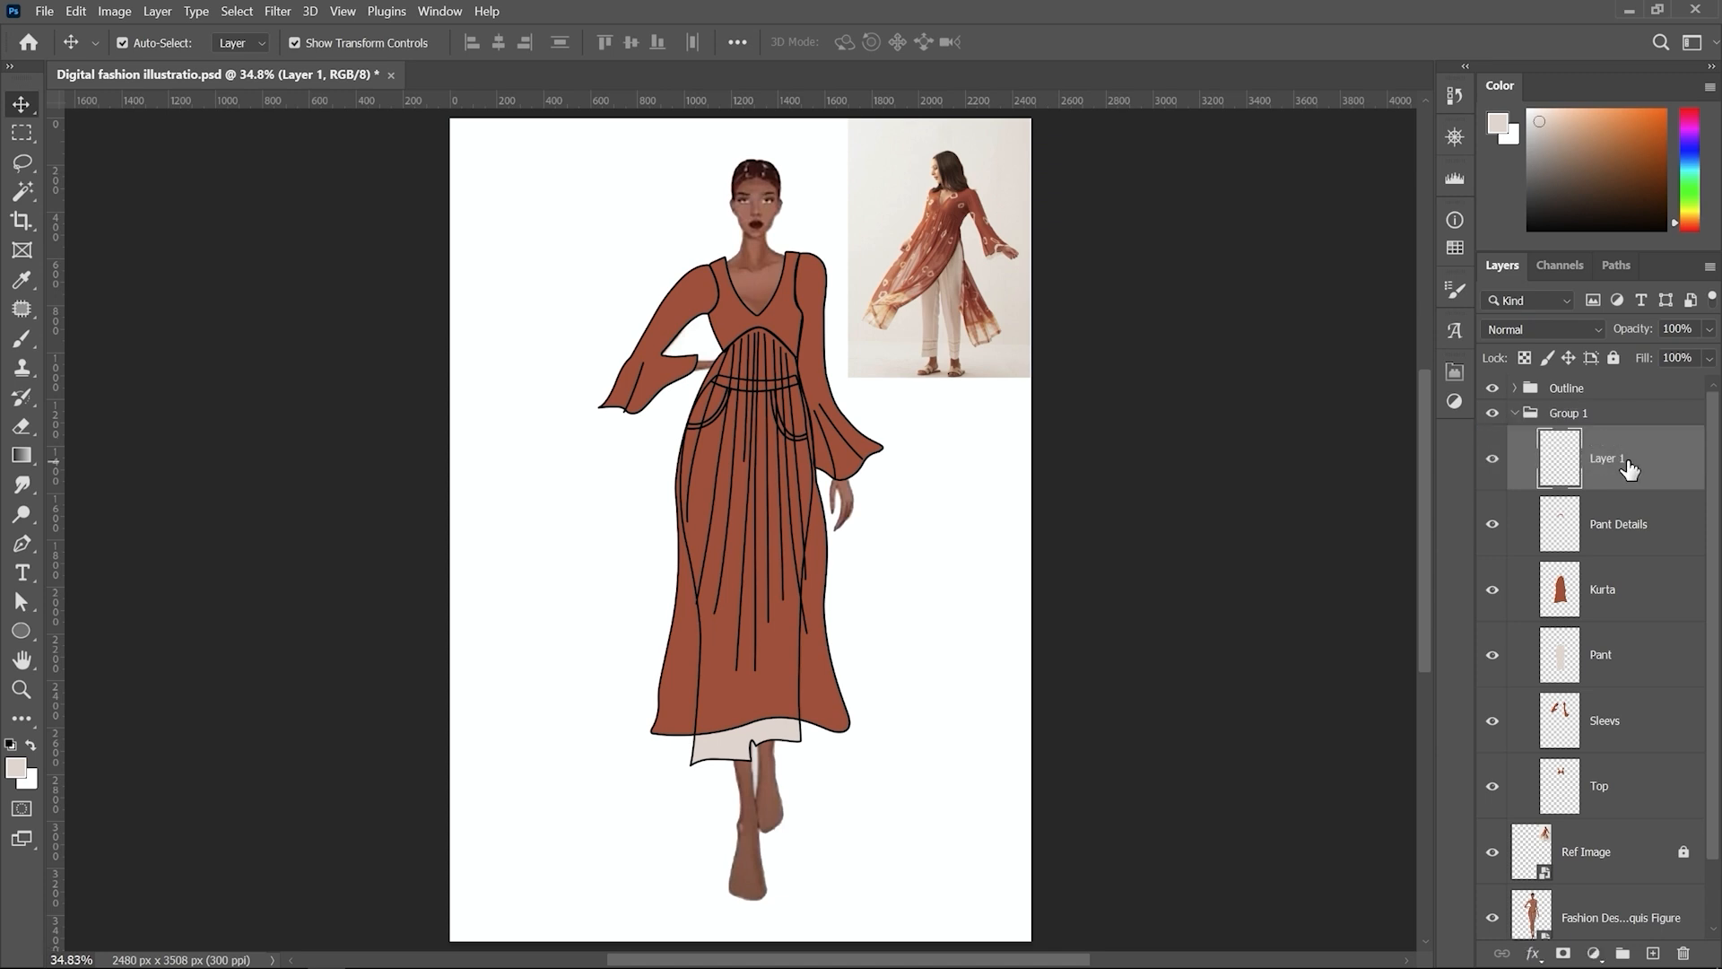
{"action": "left_click_drag", "start_coordinate": [1608, 461], "coordinate": [1639, 377]}
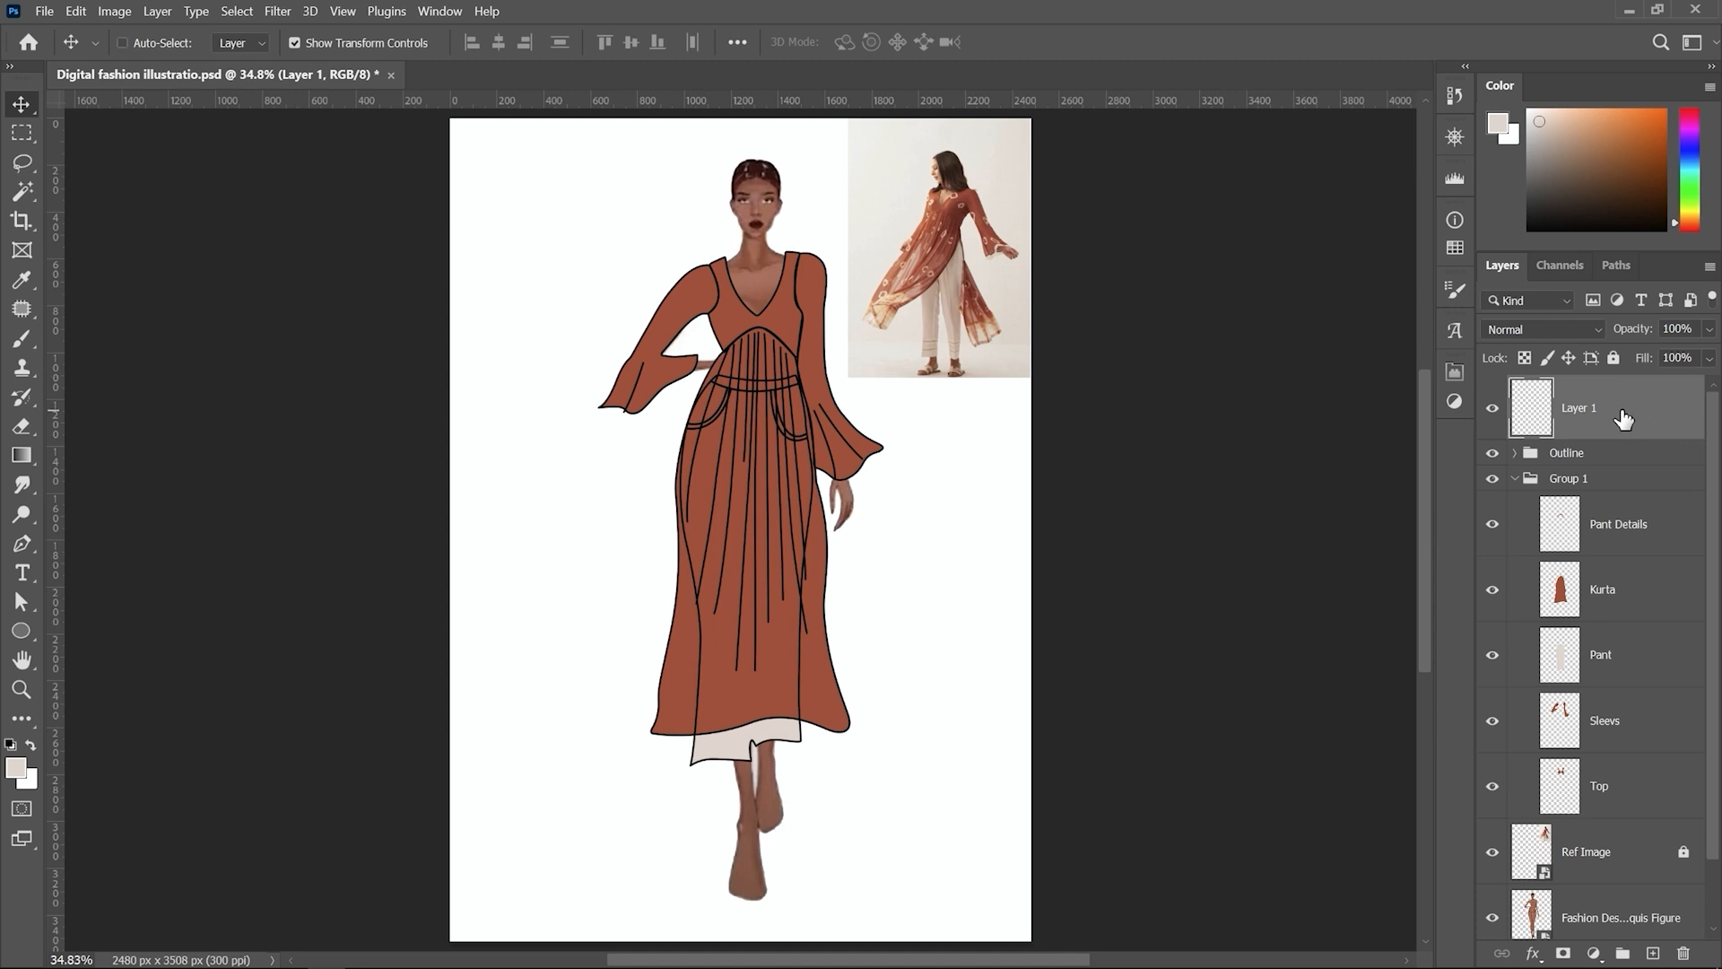
{"action": "key", "text": "ctrl+bracketleft"}
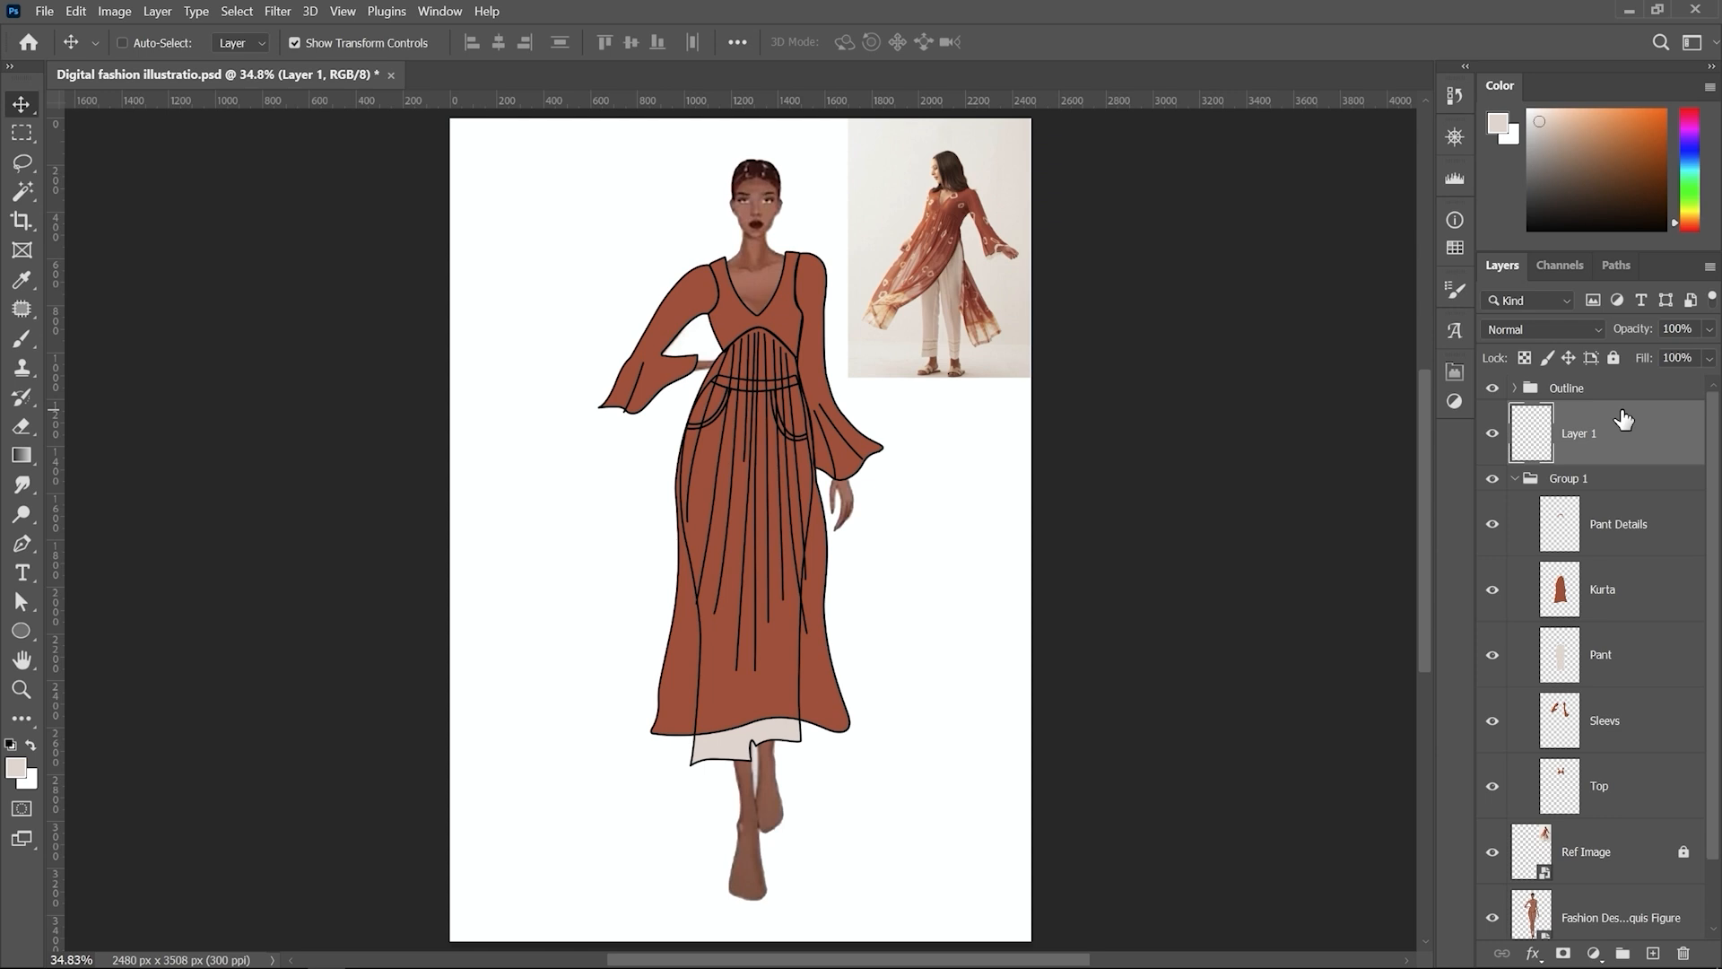
{"action": "key", "text": "ctrl+bracketright"}
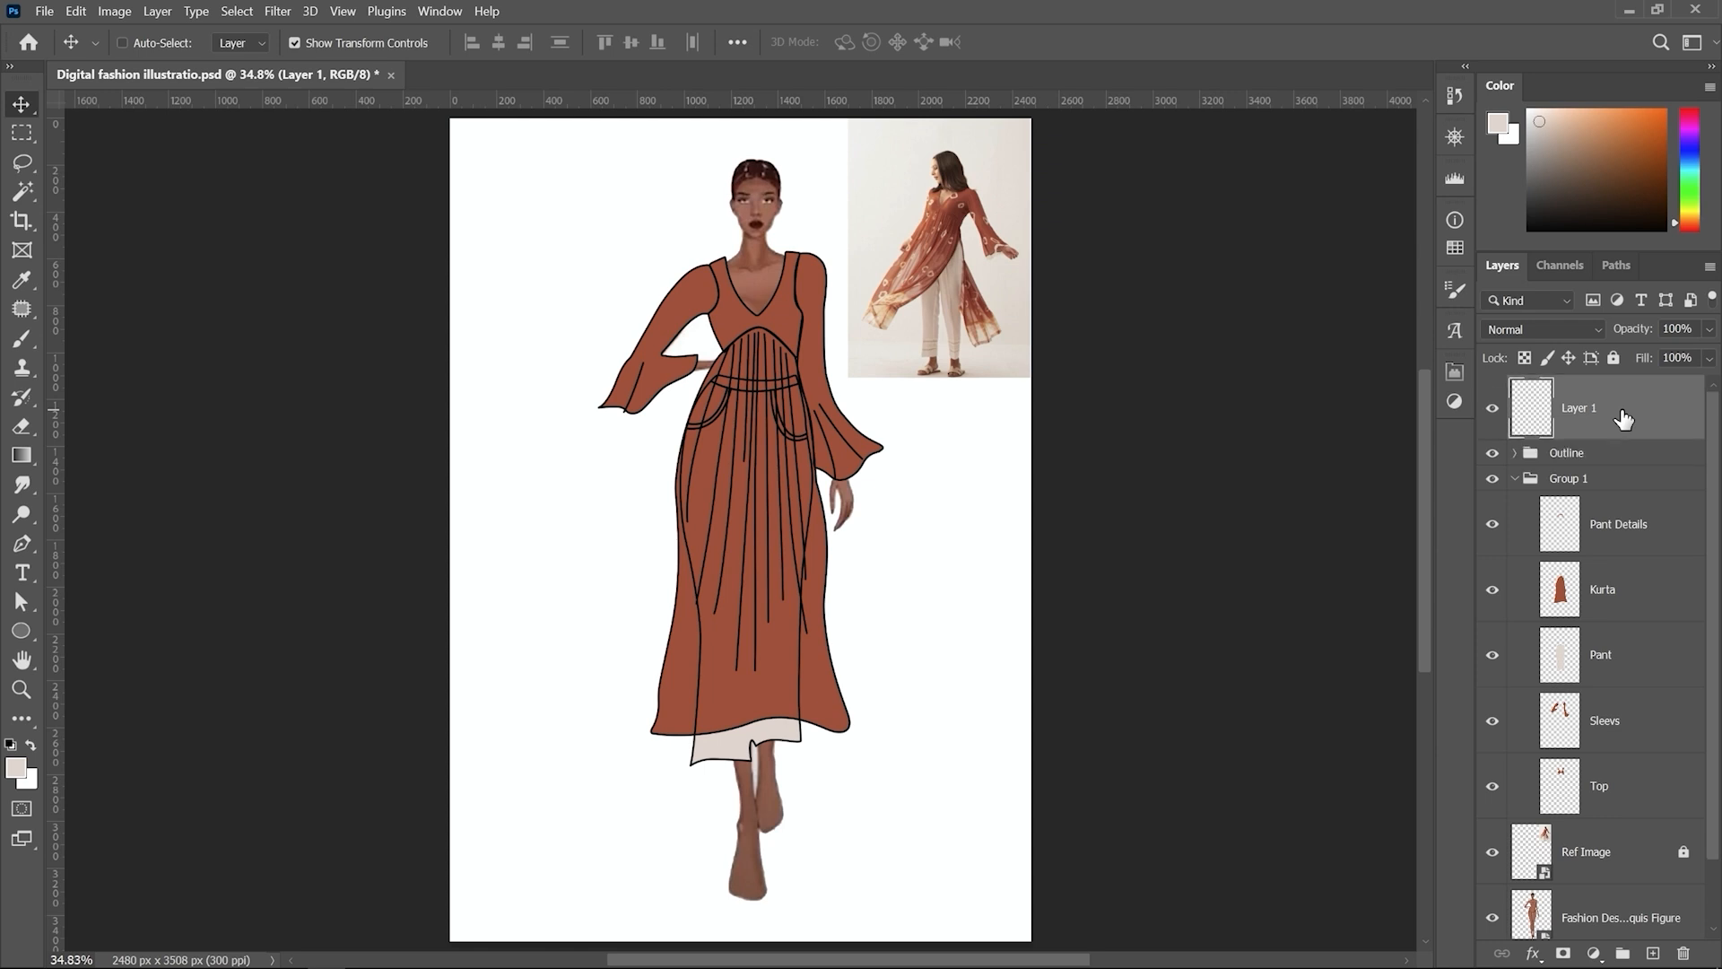
{"action": "key", "text": "ctrl+bracketleft"}
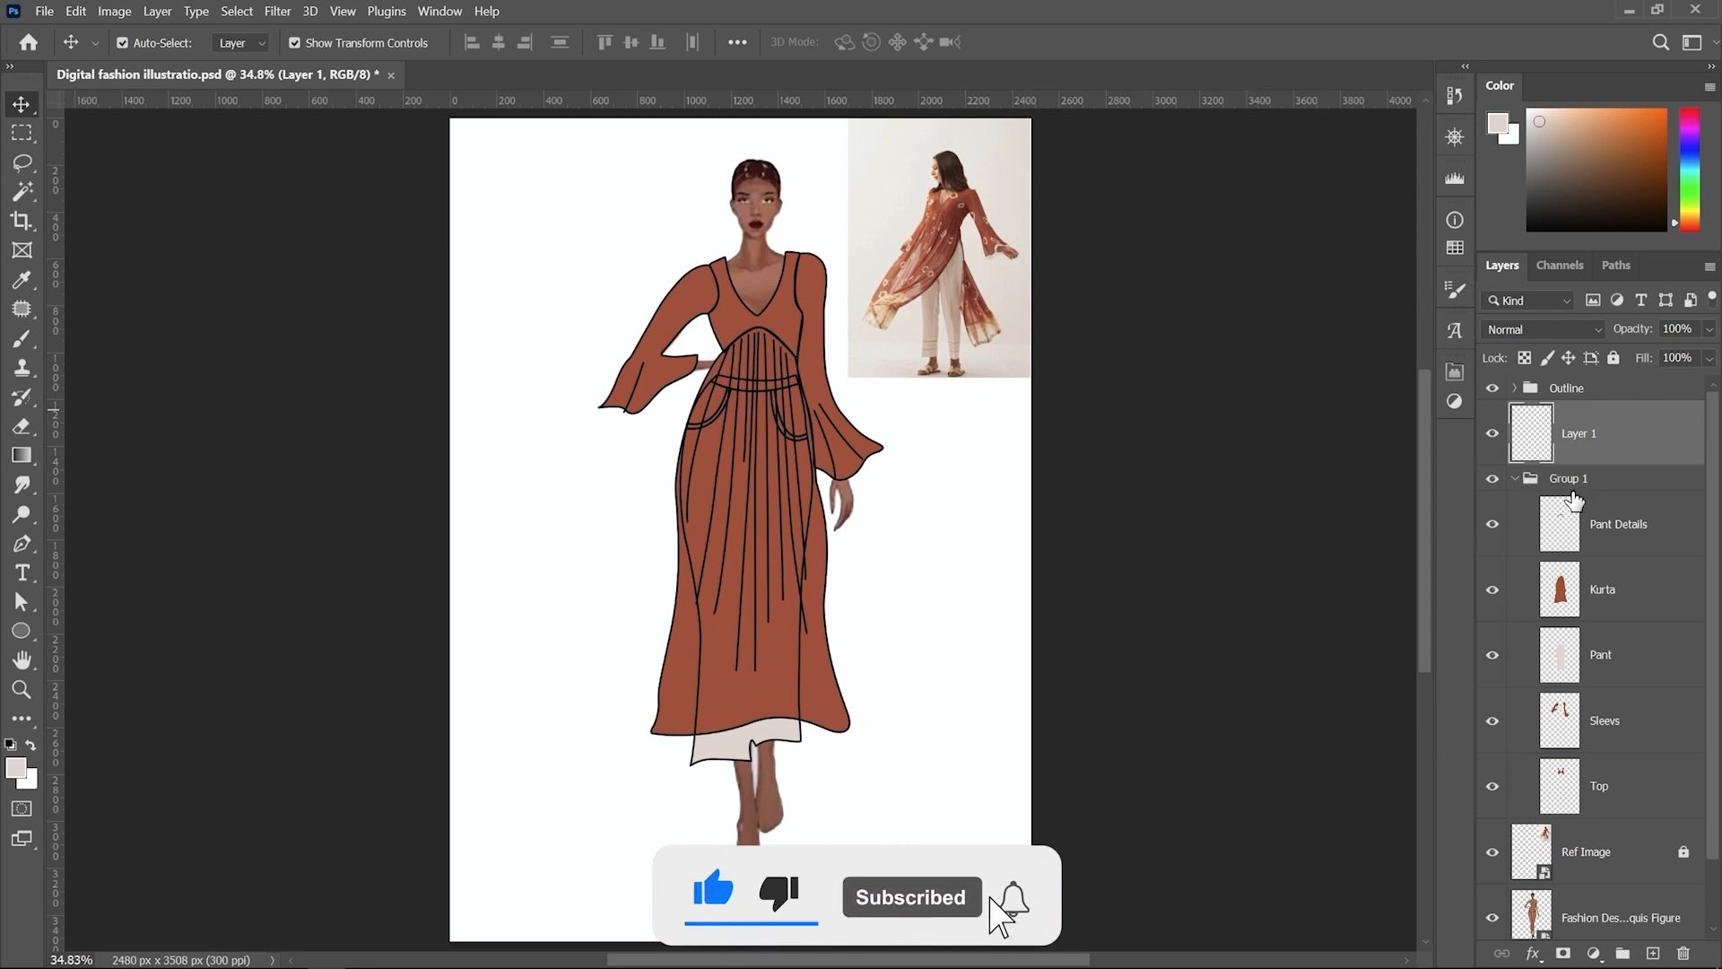
{"action": "left_click", "coordinate": [1517, 480]}
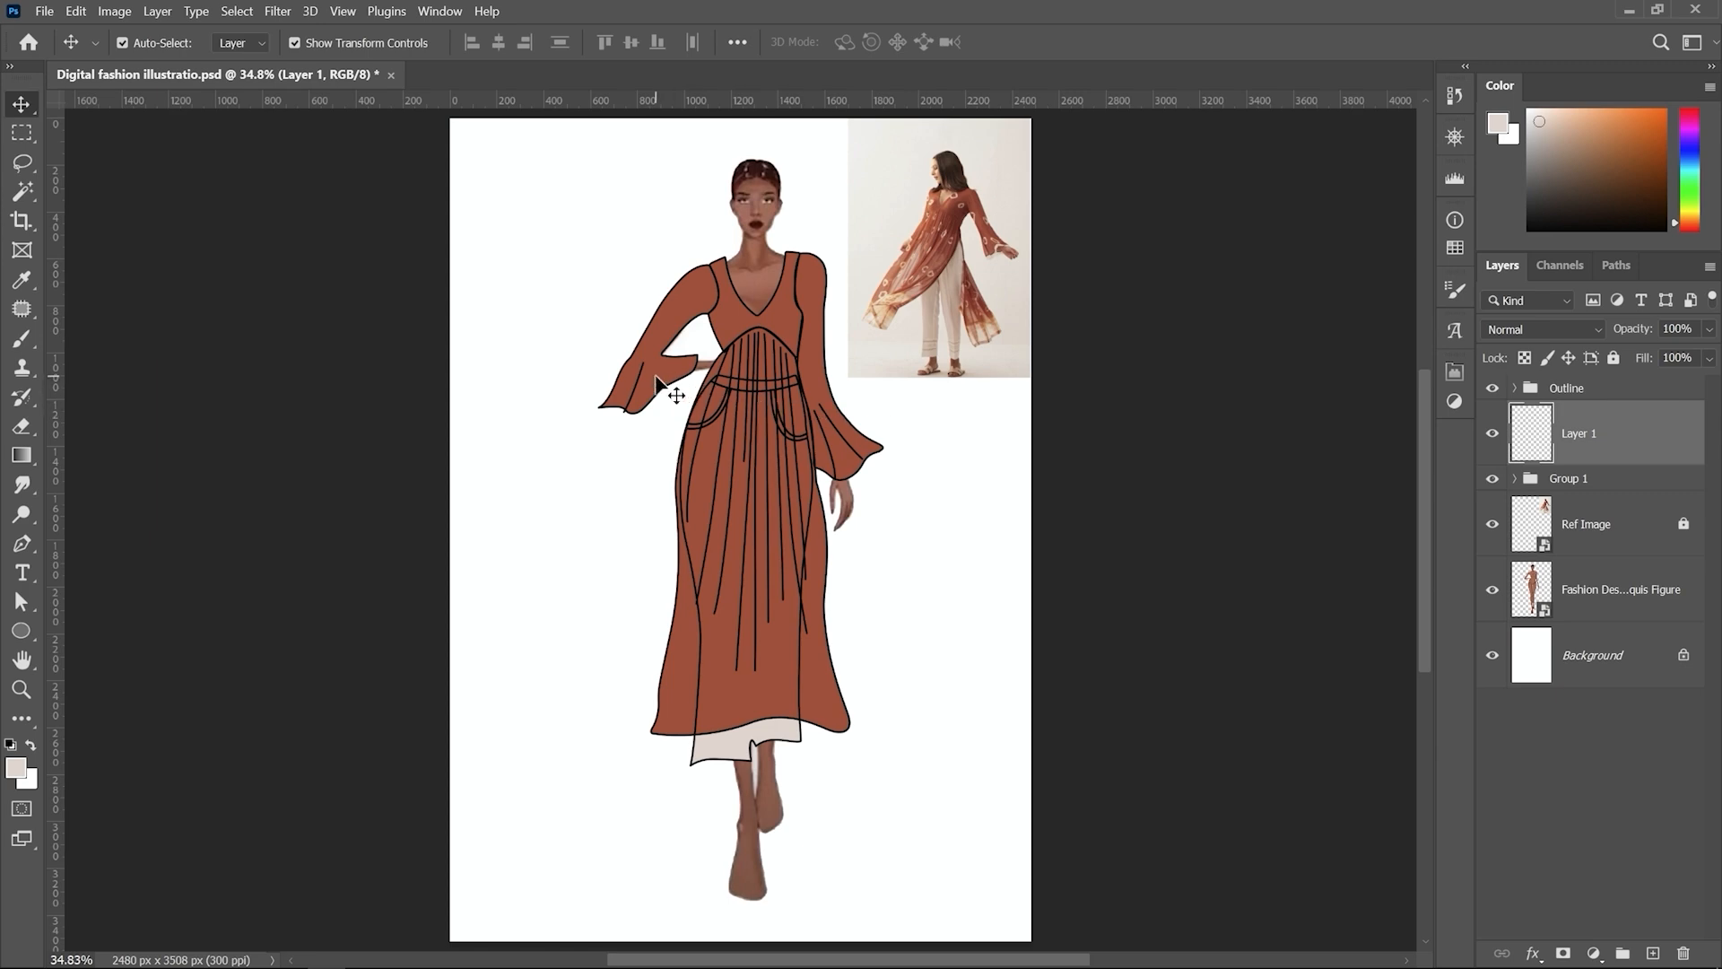
Step: Draw an open Pen path just inside the left half of the V-neckline, curving down along the bodice's under-bust seam to the side
{"action": "scroll", "coordinate": [722, 246], "scroll_direction": "up", "scroll_amount": 5}
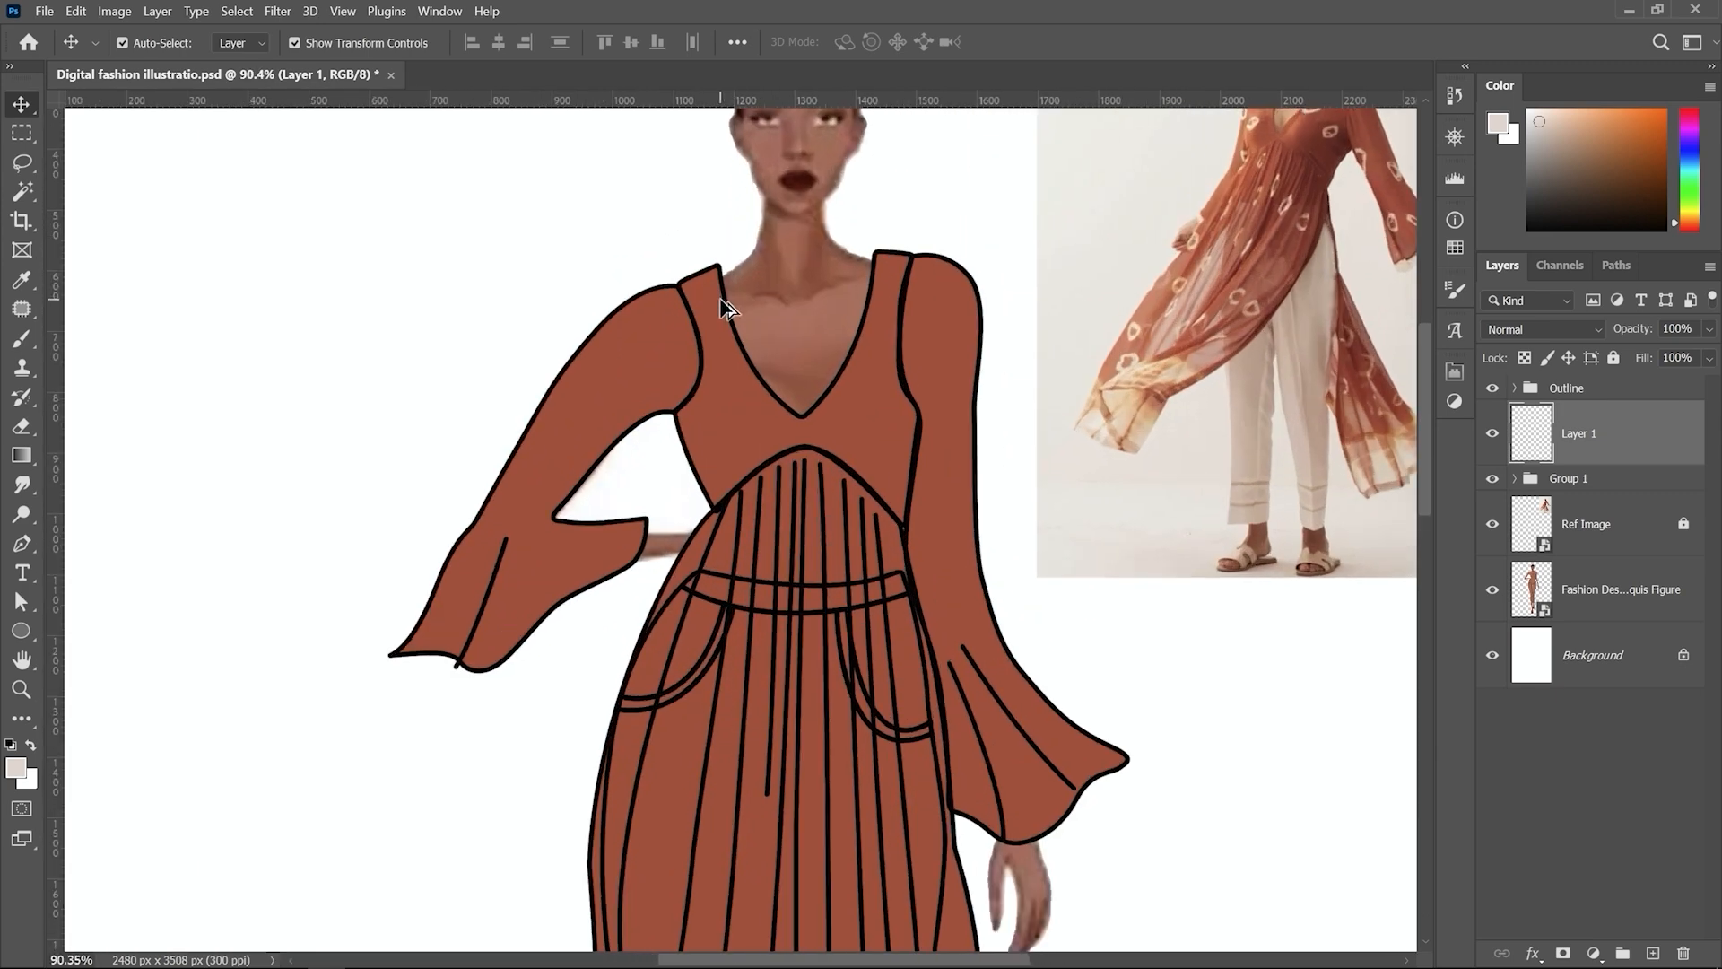
{"action": "scroll", "coordinate": [726, 307], "scroll_direction": "up", "scroll_amount": 3}
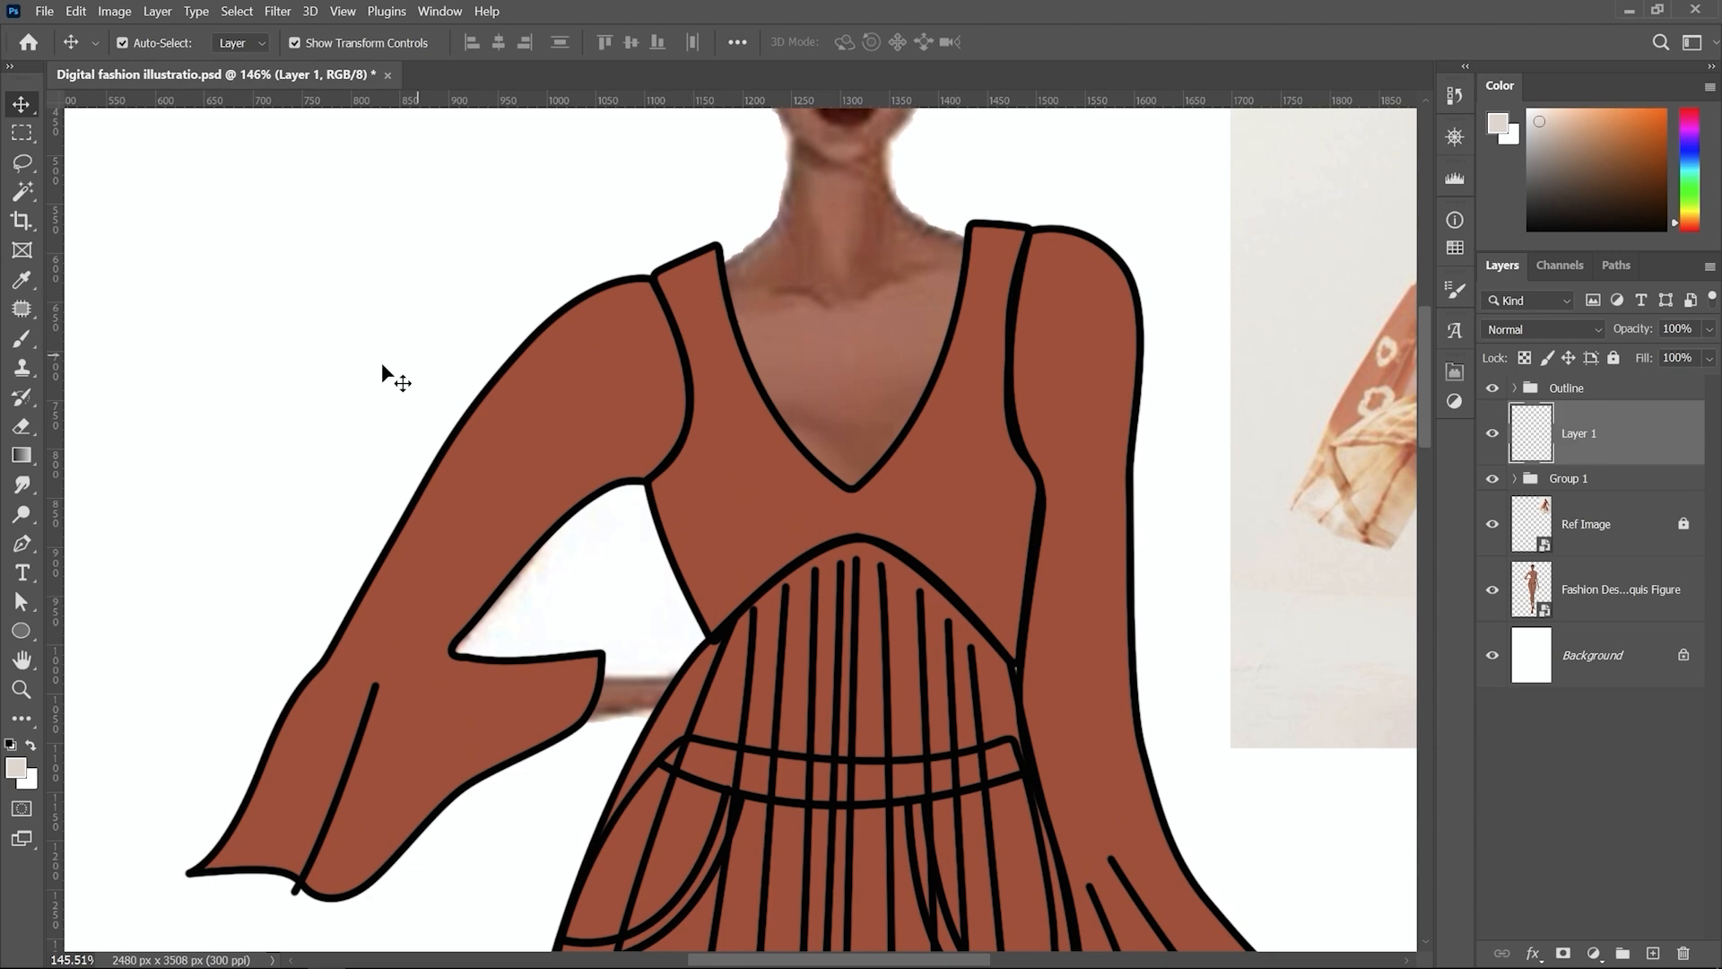
{"action": "left_click", "coordinate": [21, 542]}
{"action": "scroll", "coordinate": [715, 319], "scroll_direction": "up", "scroll_amount": 3}
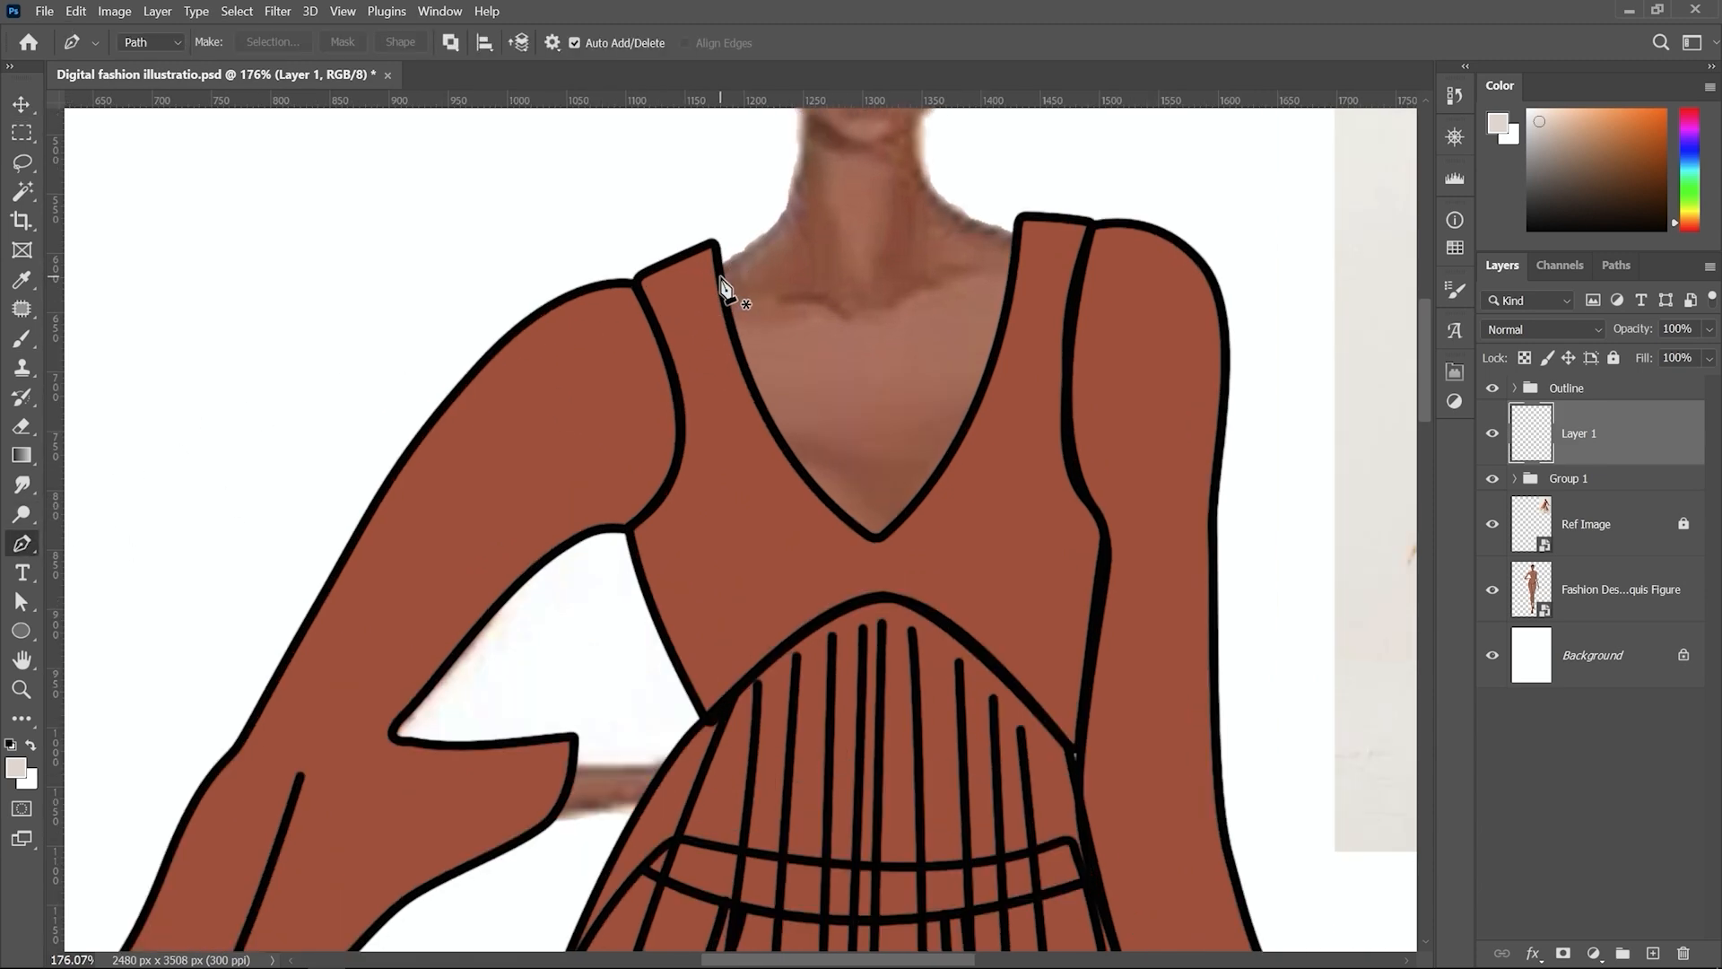
{"action": "left_click", "coordinate": [695, 248]}
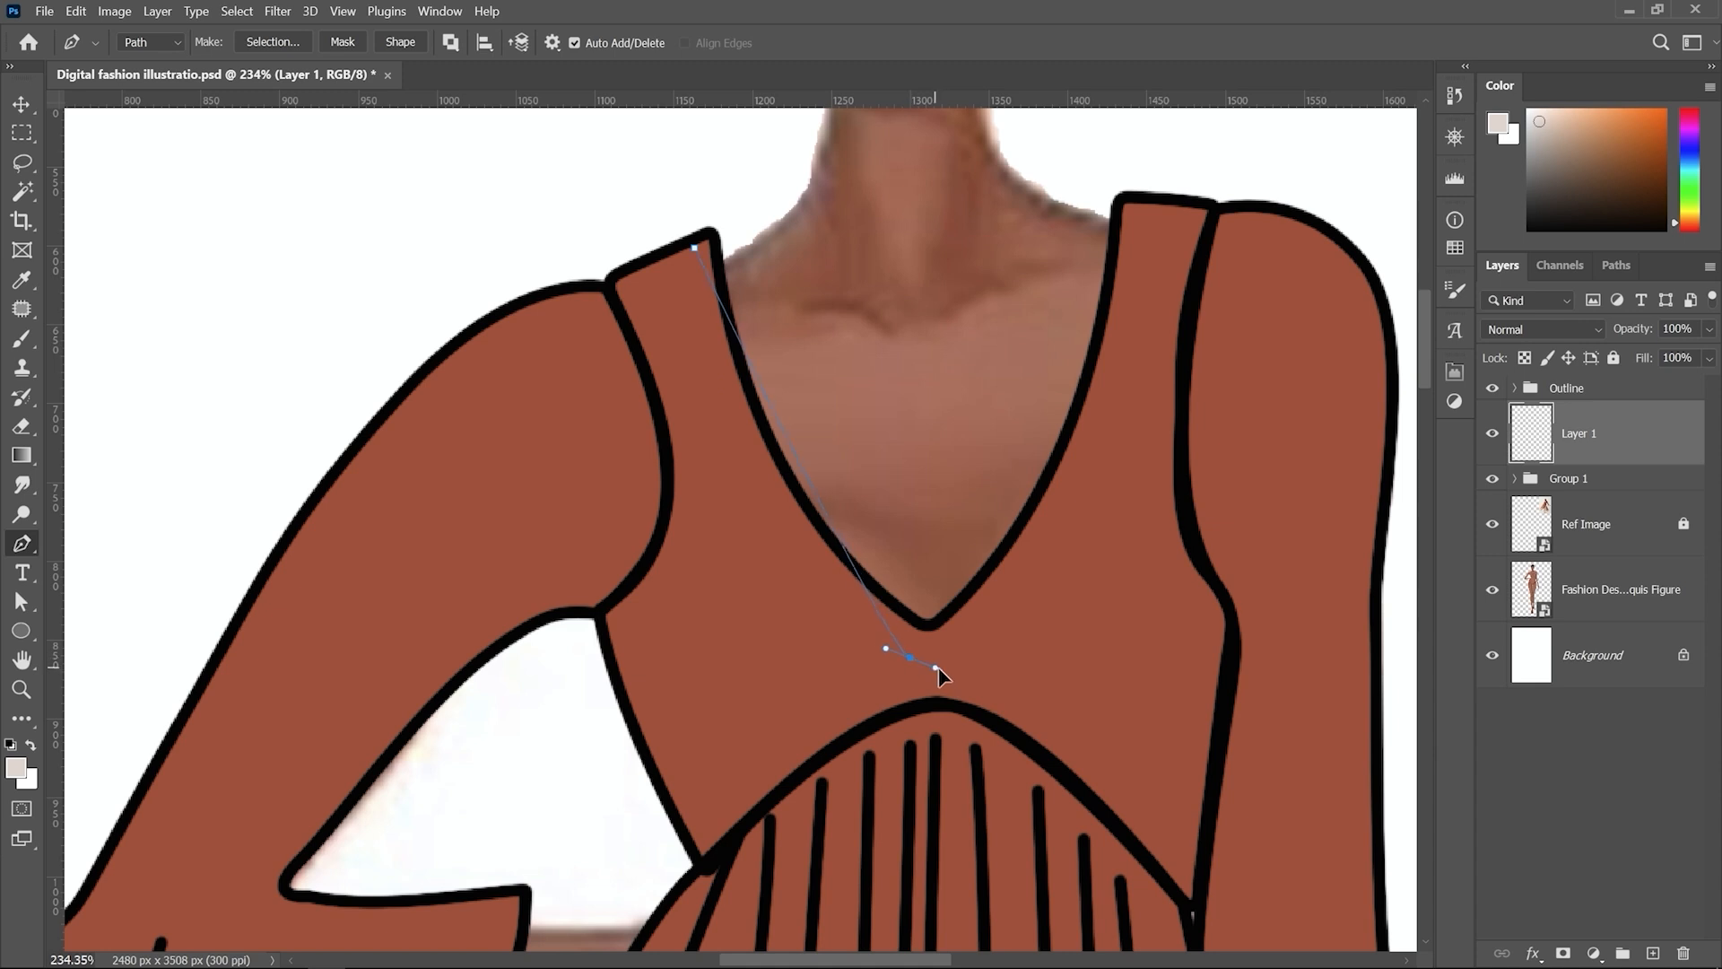
{"action": "left_click_drag", "start_coordinate": [910, 657], "coordinate": [914, 682]}
{"action": "scroll", "coordinate": [784, 634], "scroll_direction": "down", "scroll_amount": 3}
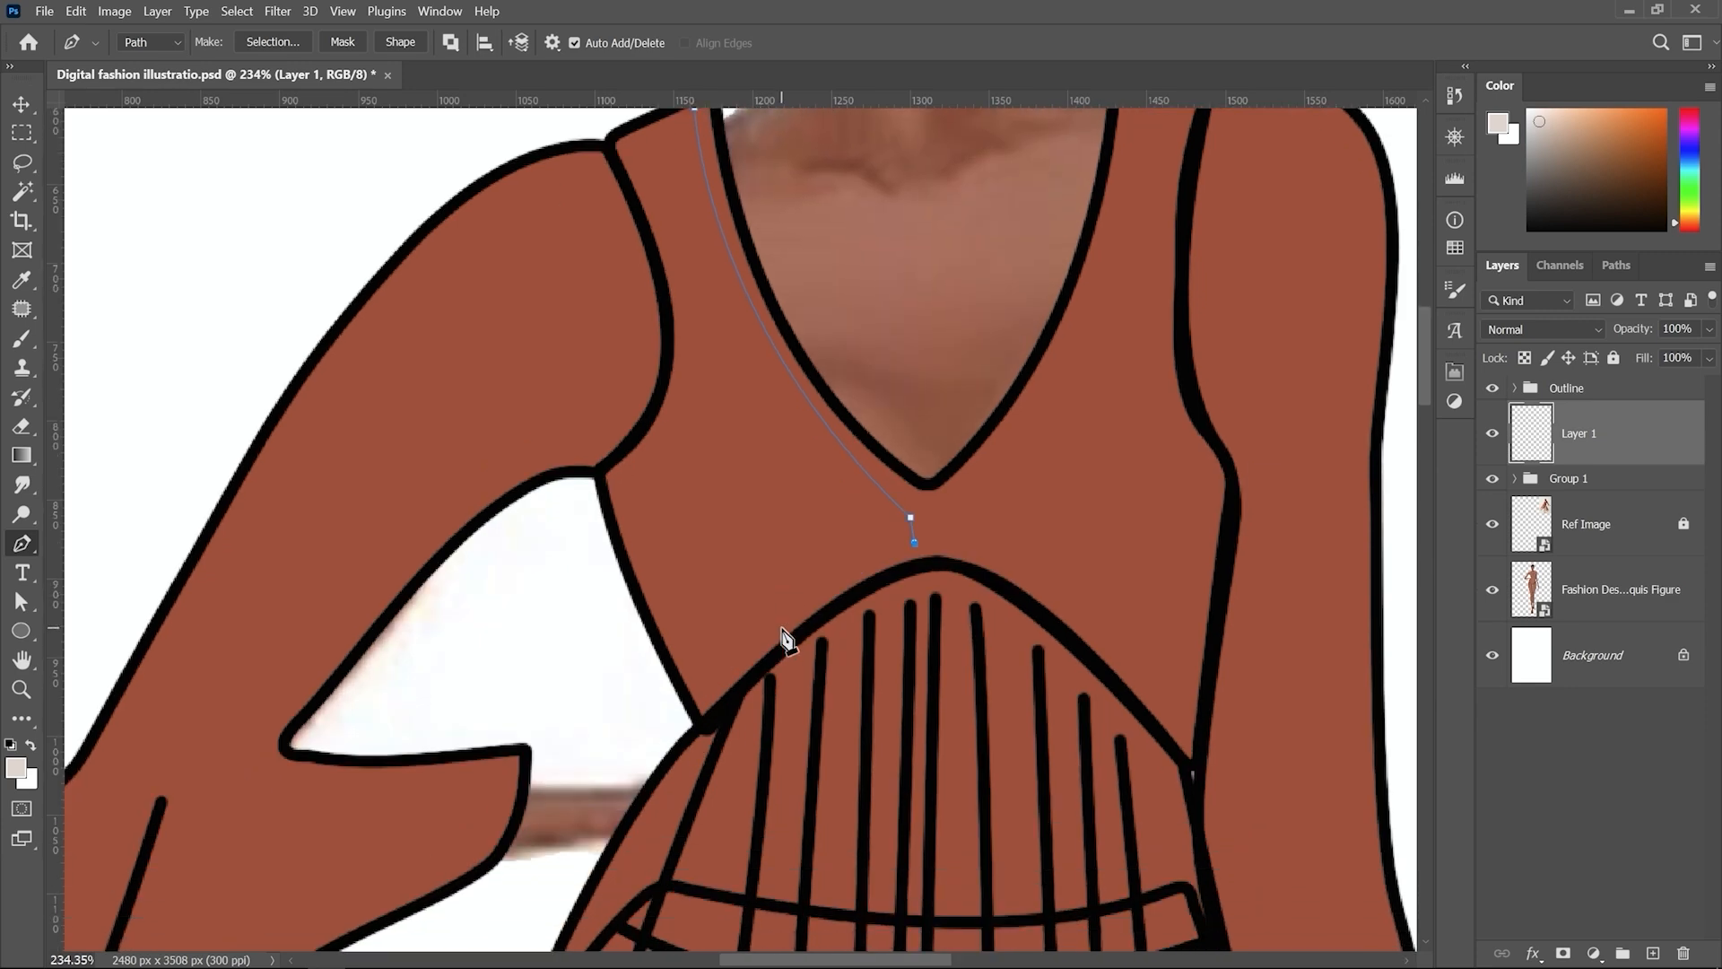
{"action": "left_click_drag", "start_coordinate": [695, 663], "coordinate": [603, 752]}
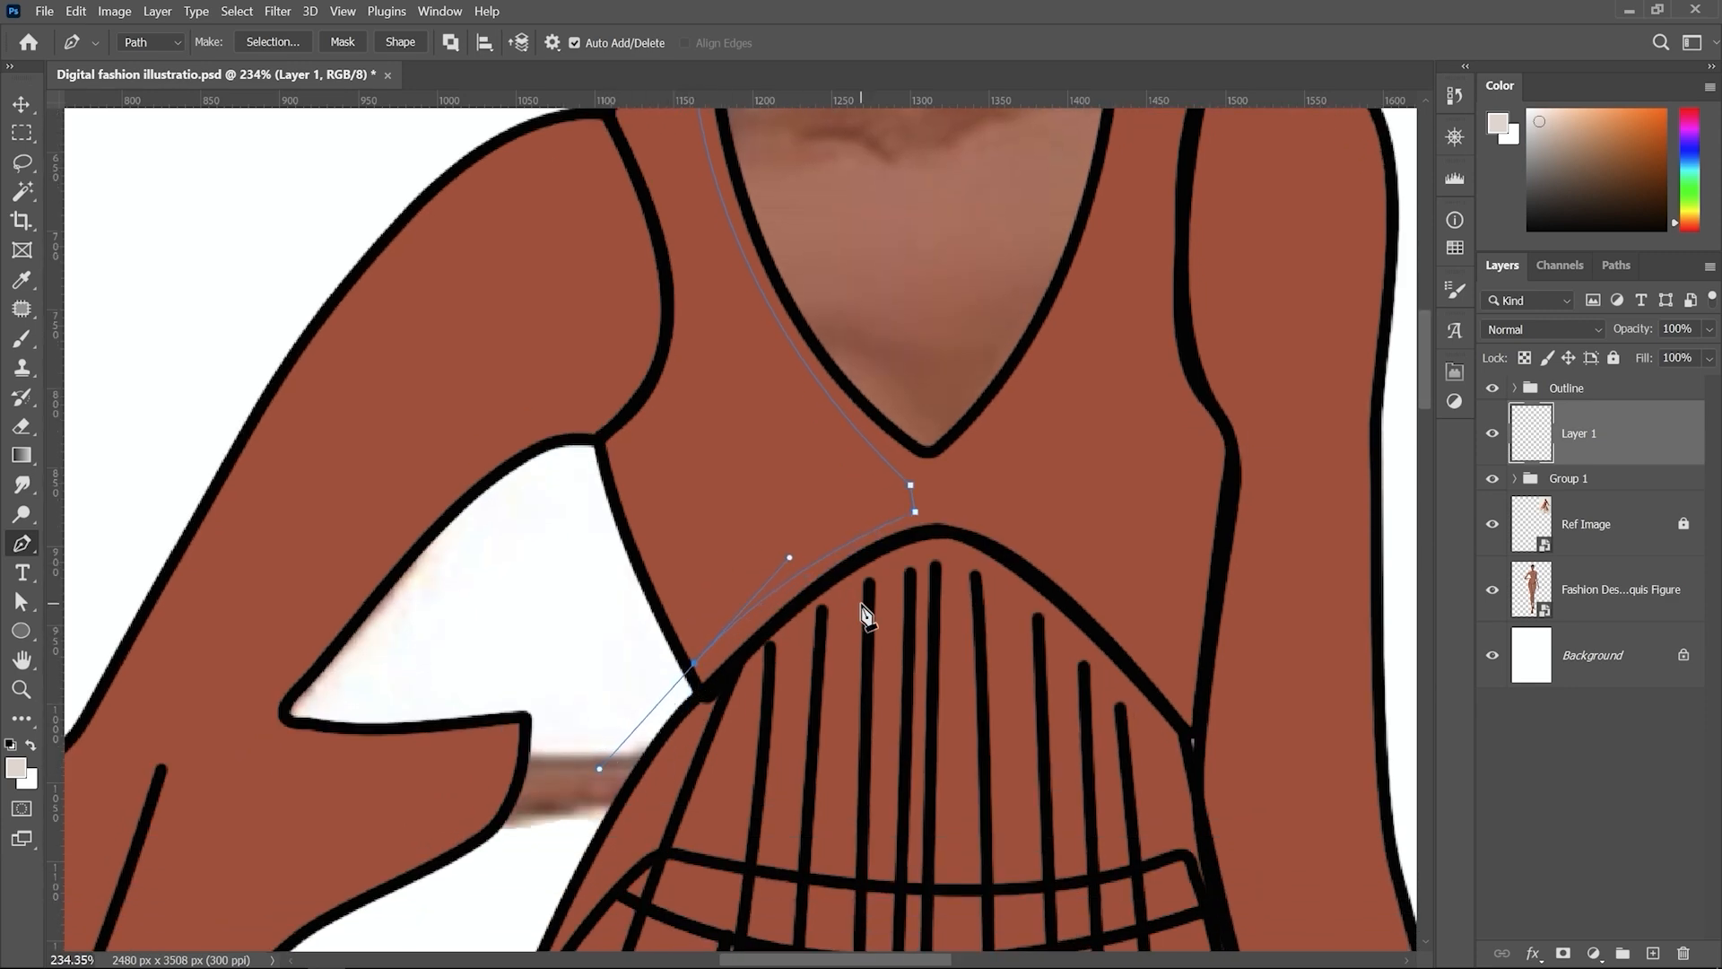
{"action": "key", "text": "Escape"}
{"action": "scroll", "coordinate": [861, 610], "scroll_direction": "up", "scroll_amount": 1}
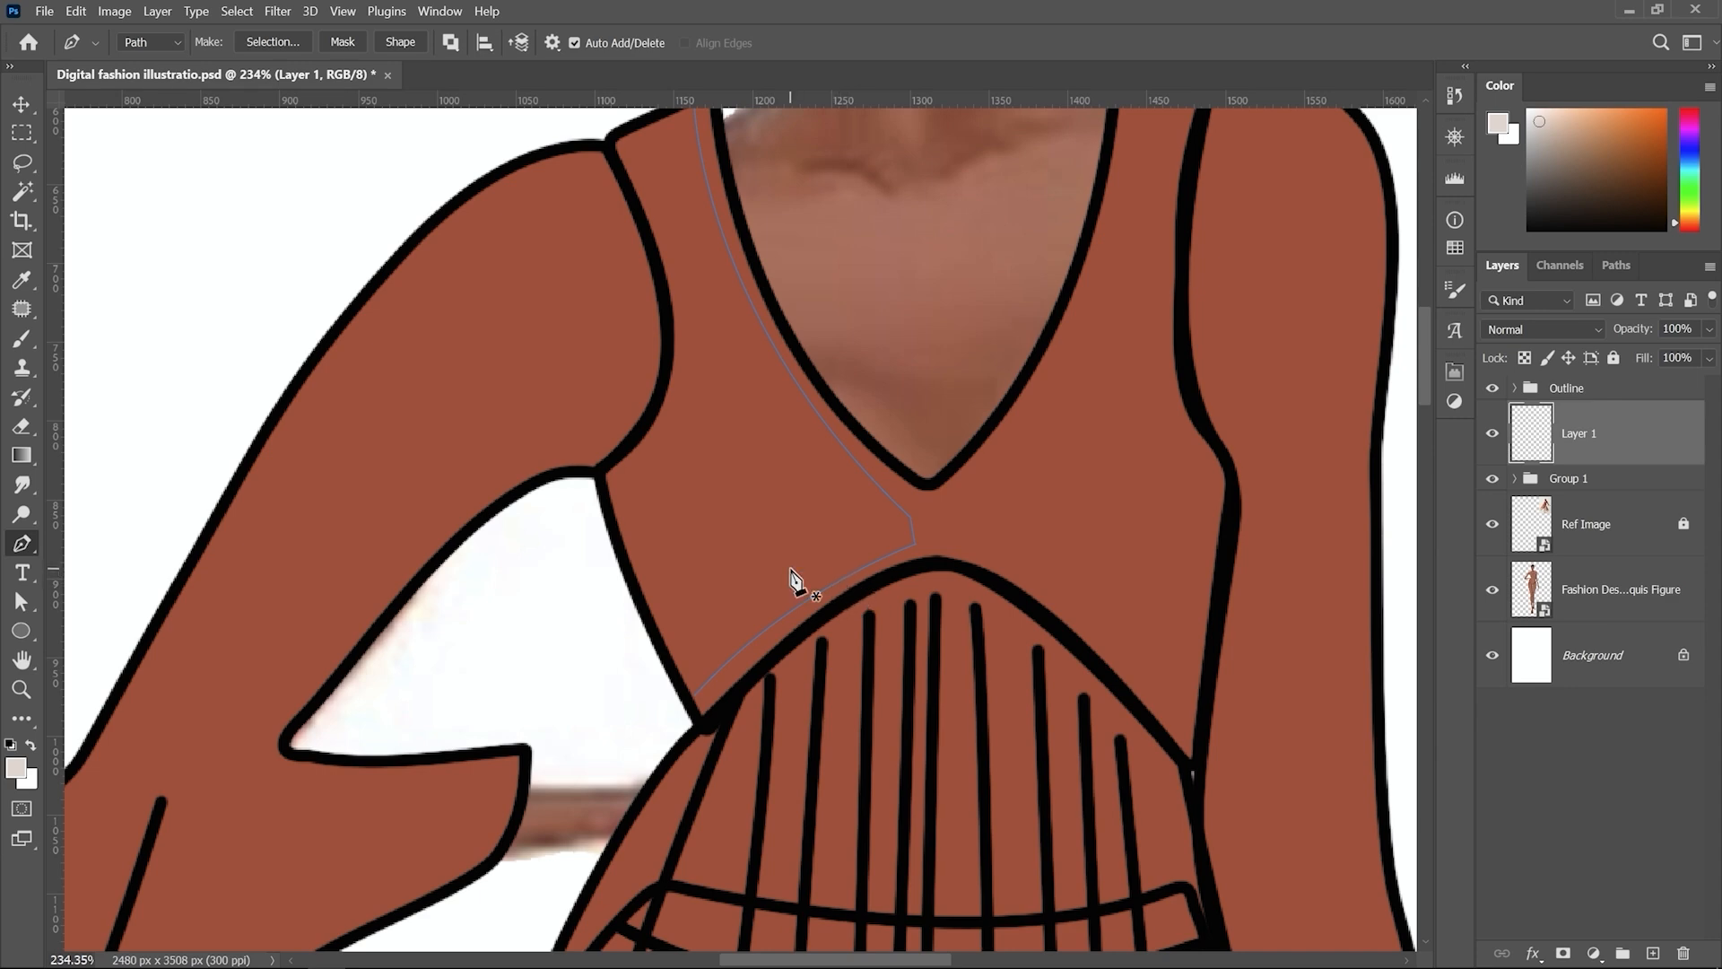
Step: Draw a matching open Pen path inside the right half of the V-neckline and along the under-bust seam to the right side
{"action": "left_click_drag", "start_coordinate": [1073, 458], "coordinate": [869, 588]}
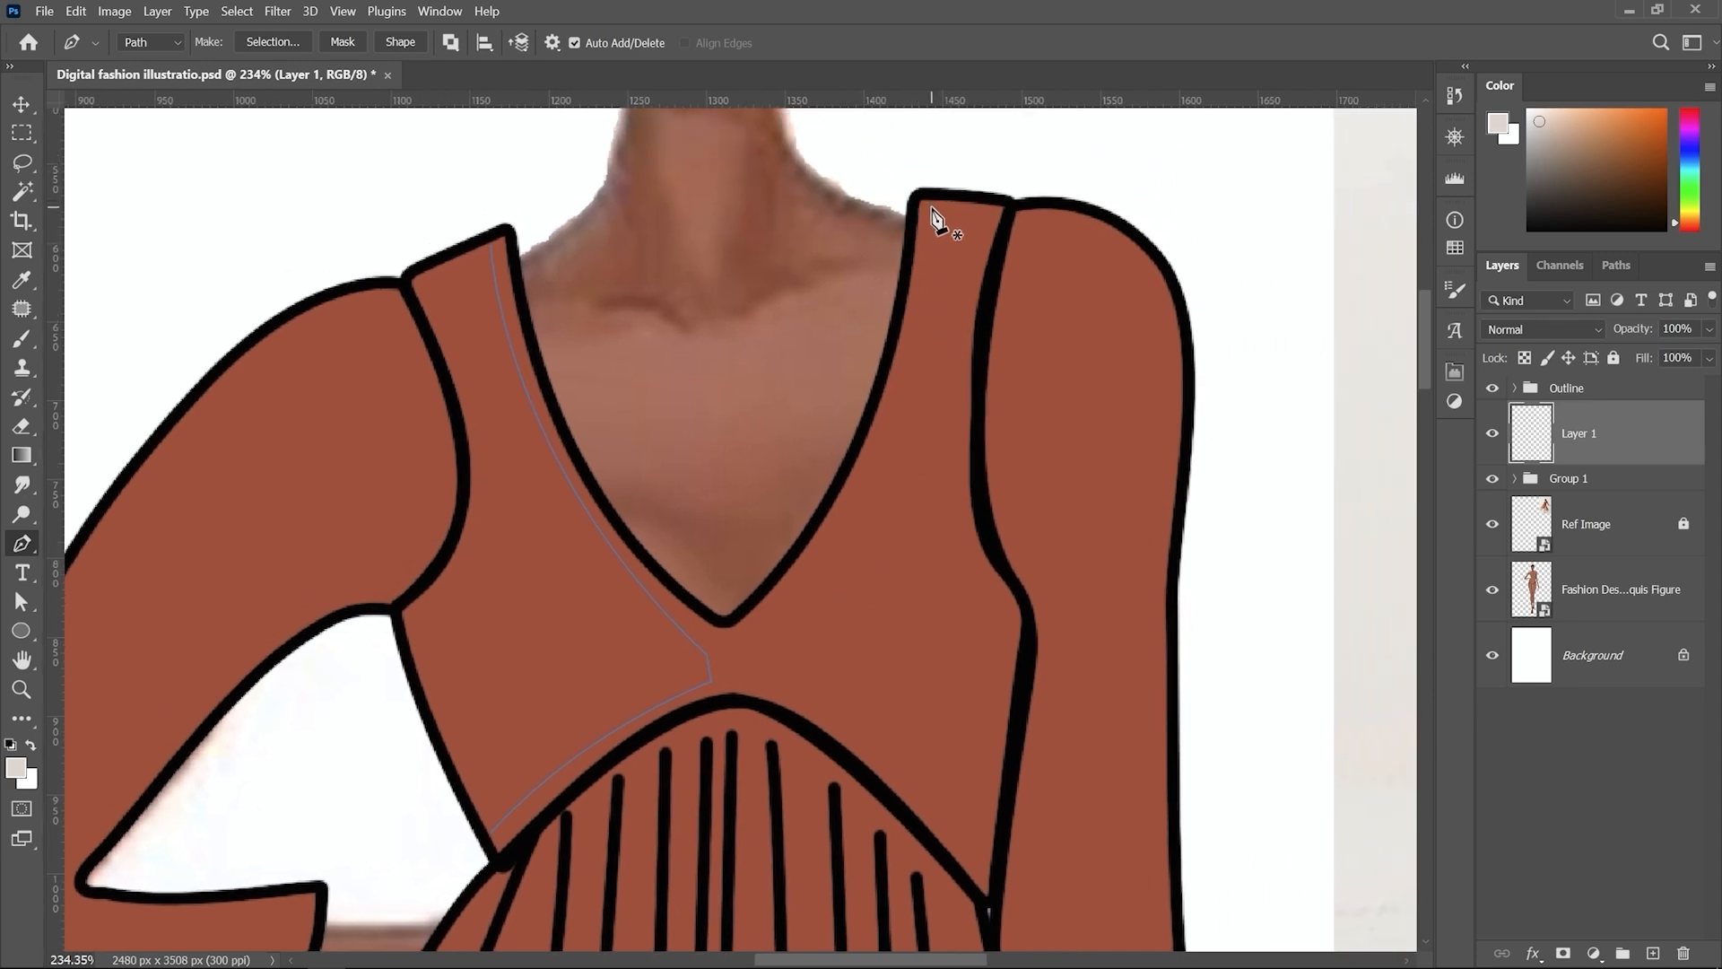
{"action": "left_click", "coordinate": [939, 201]}
{"action": "left_click_drag", "start_coordinate": [741, 639], "coordinate": [741, 679]}
{"action": "scroll", "coordinate": [969, 848], "scroll_direction": "down", "scroll_amount": 2}
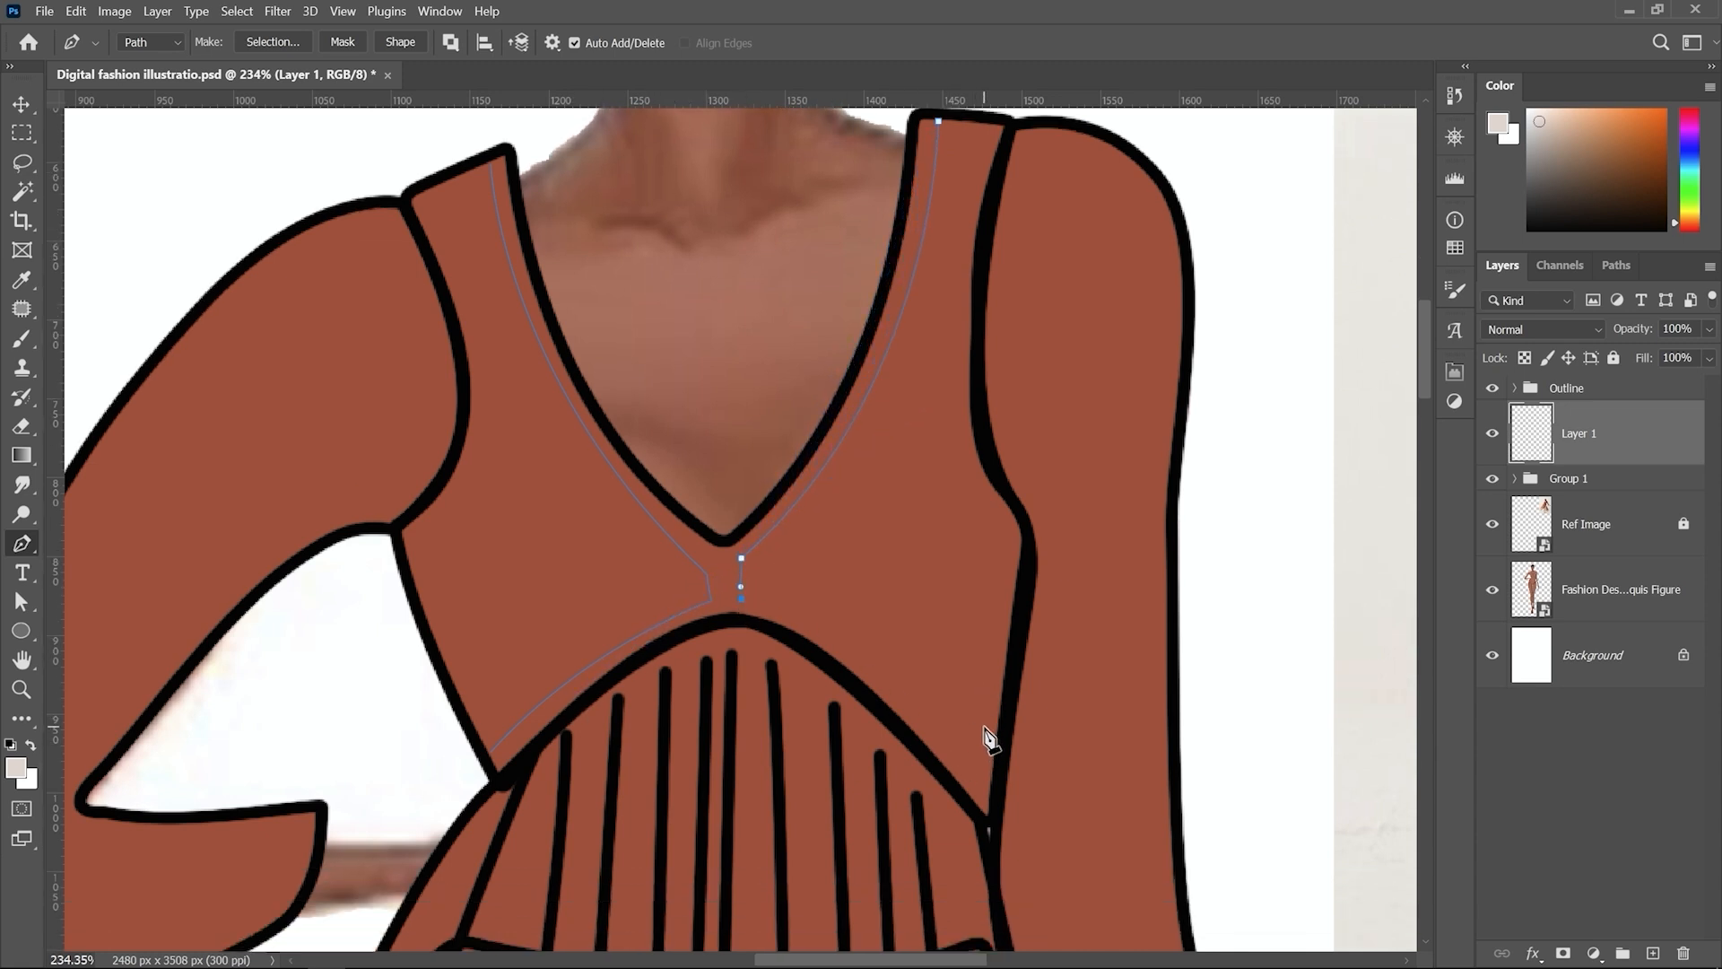
{"action": "left_click", "coordinate": [988, 790]}
{"action": "left_click_drag", "start_coordinate": [1003, 824], "coordinate": [1105, 924]}
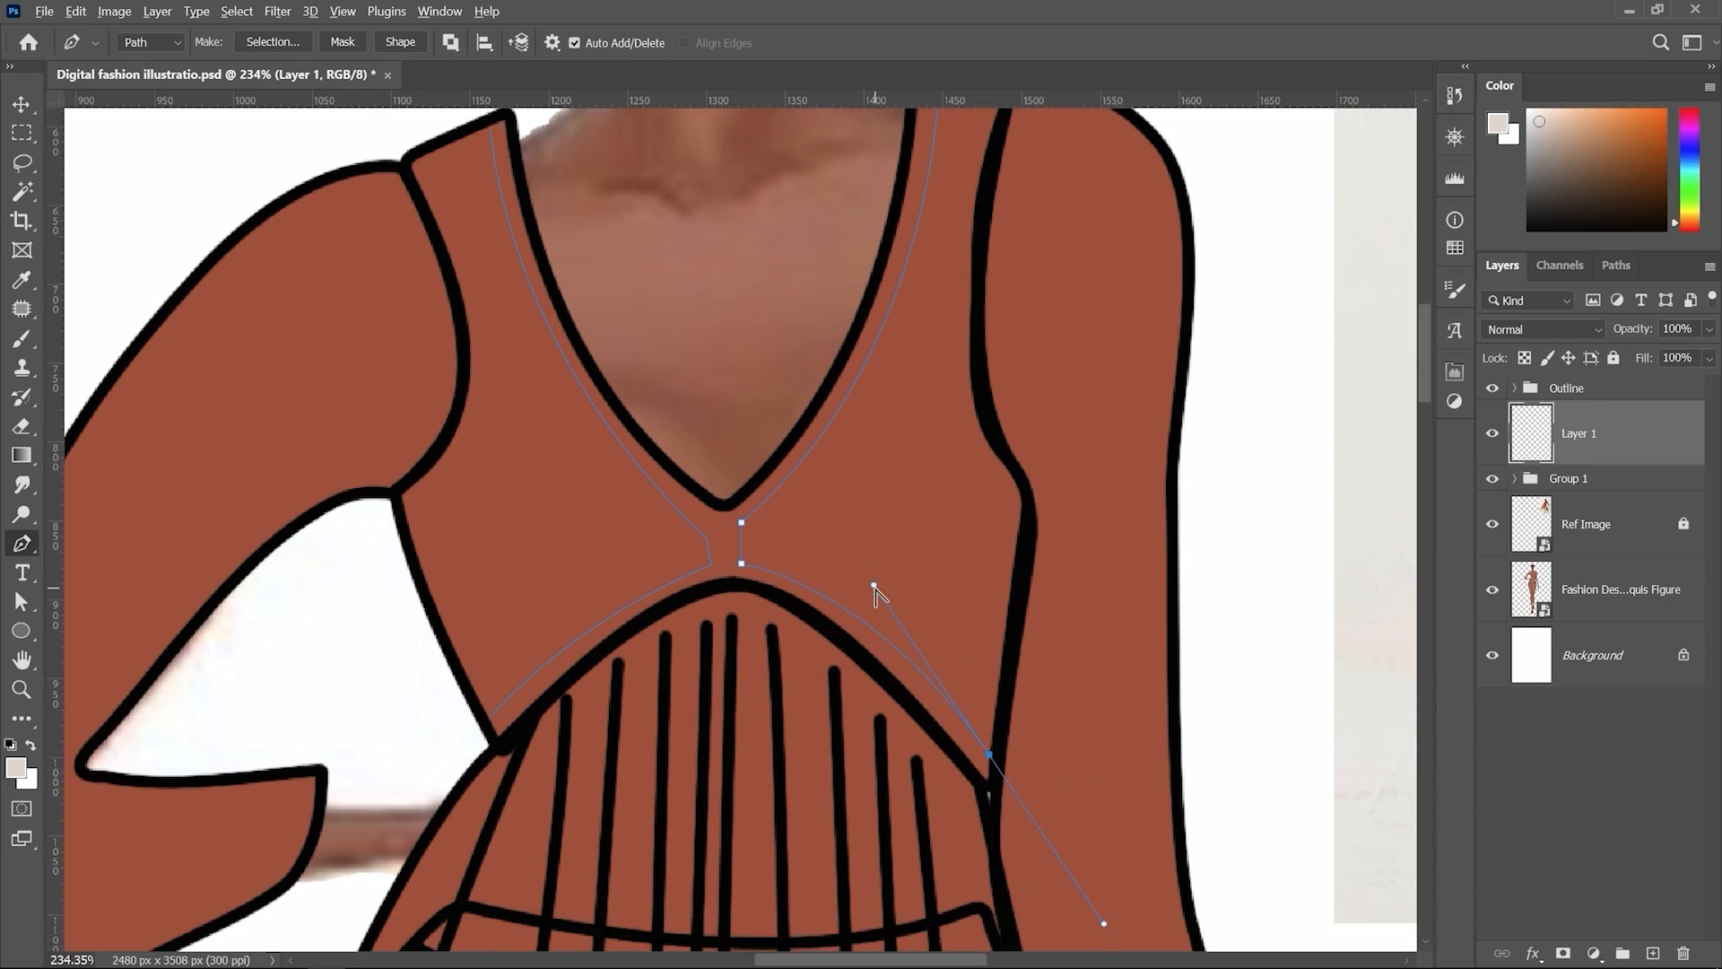
{"action": "left_click_drag", "start_coordinate": [875, 585], "coordinate": [908, 609]}
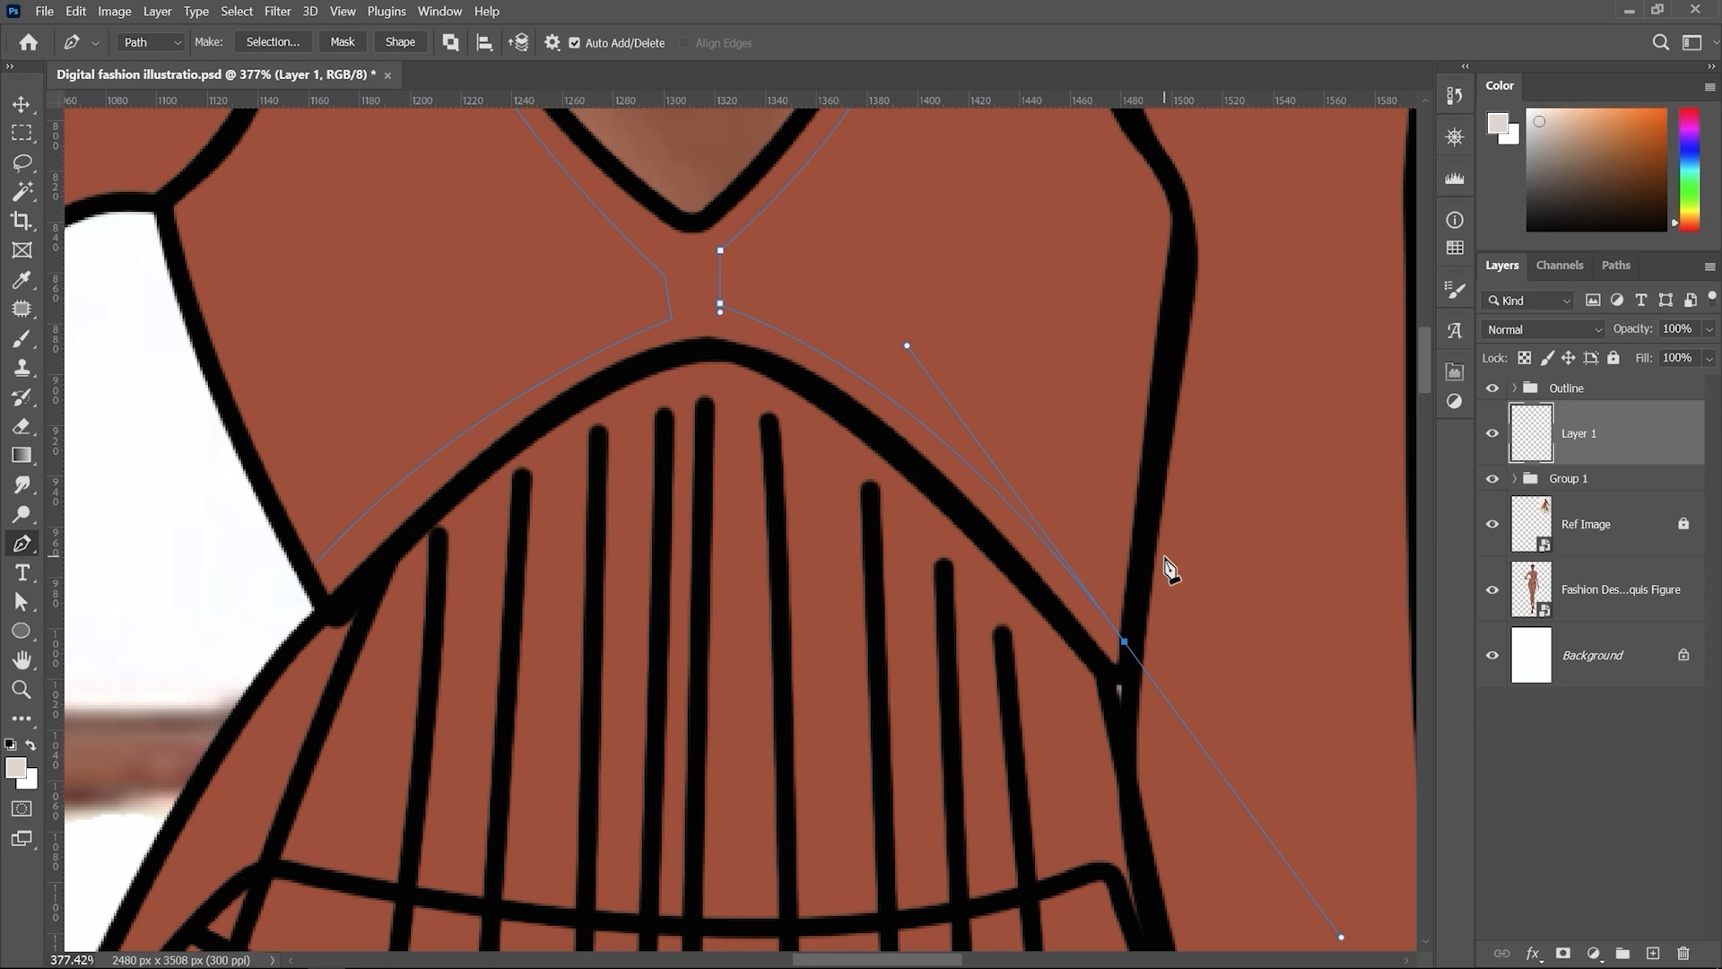
{"action": "key", "text": "Escape"}
Step: Draw an open curved Pen path just inside the flared hem of the left sleeve, following its wavy edge
{"action": "scroll", "coordinate": [942, 542], "scroll_direction": "down", "scroll_amount": 8}
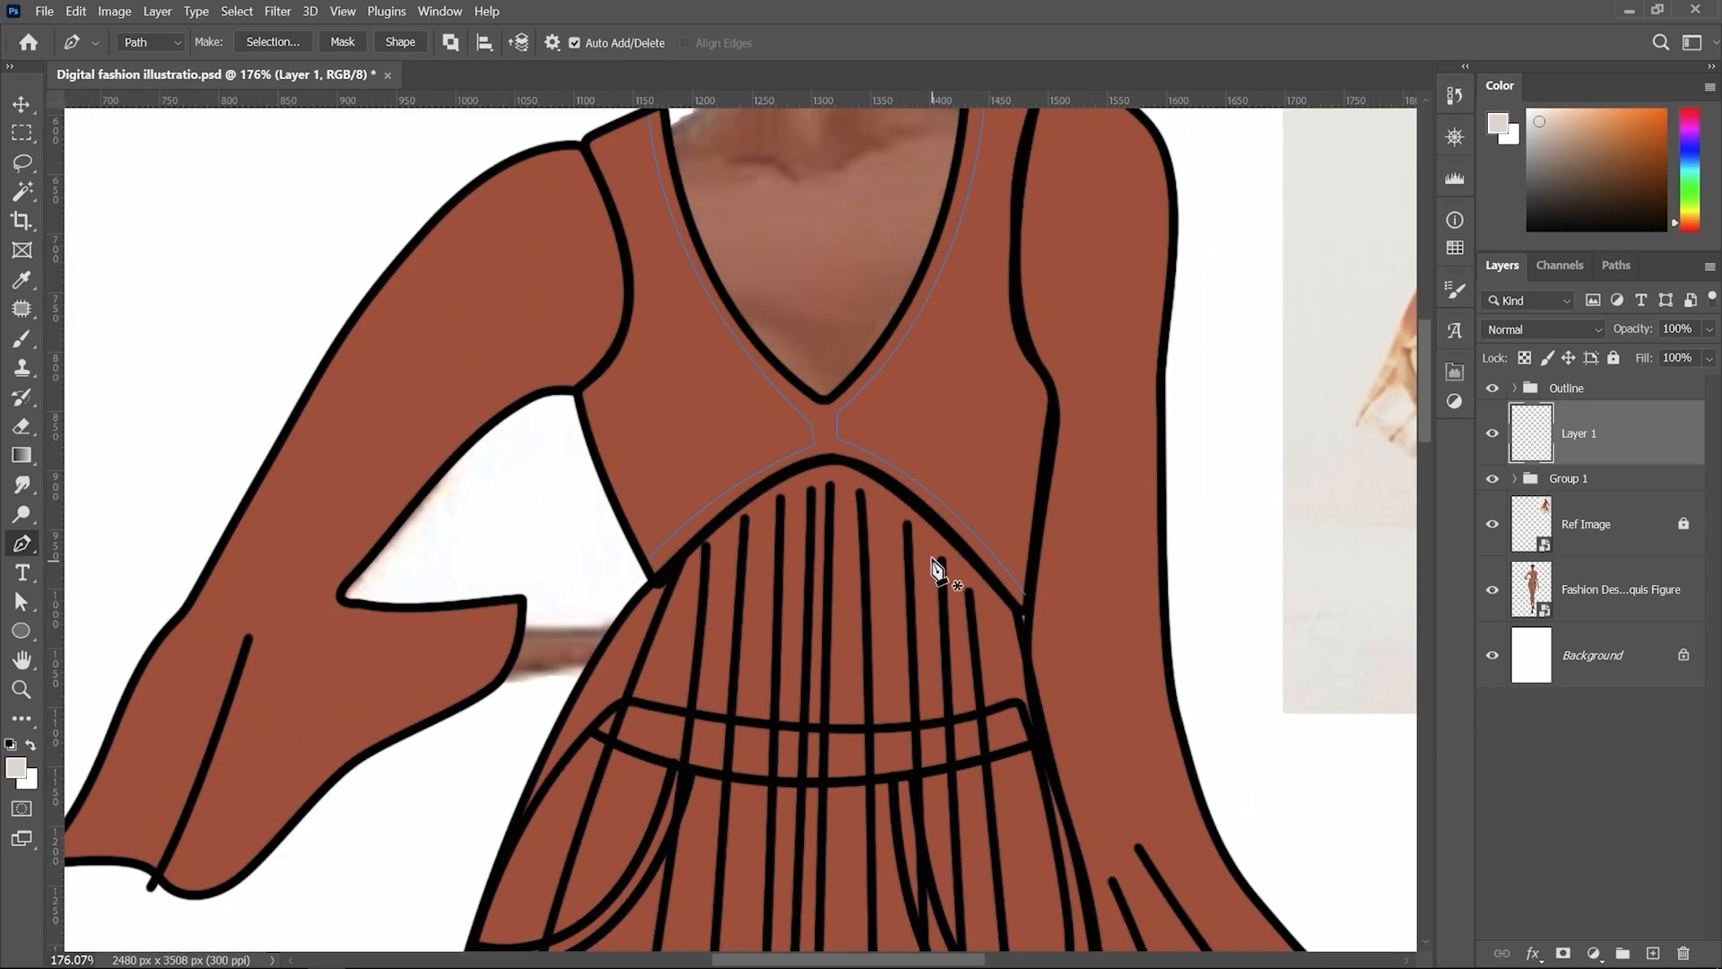
{"action": "scroll", "coordinate": [935, 569], "scroll_direction": "down", "scroll_amount": 2}
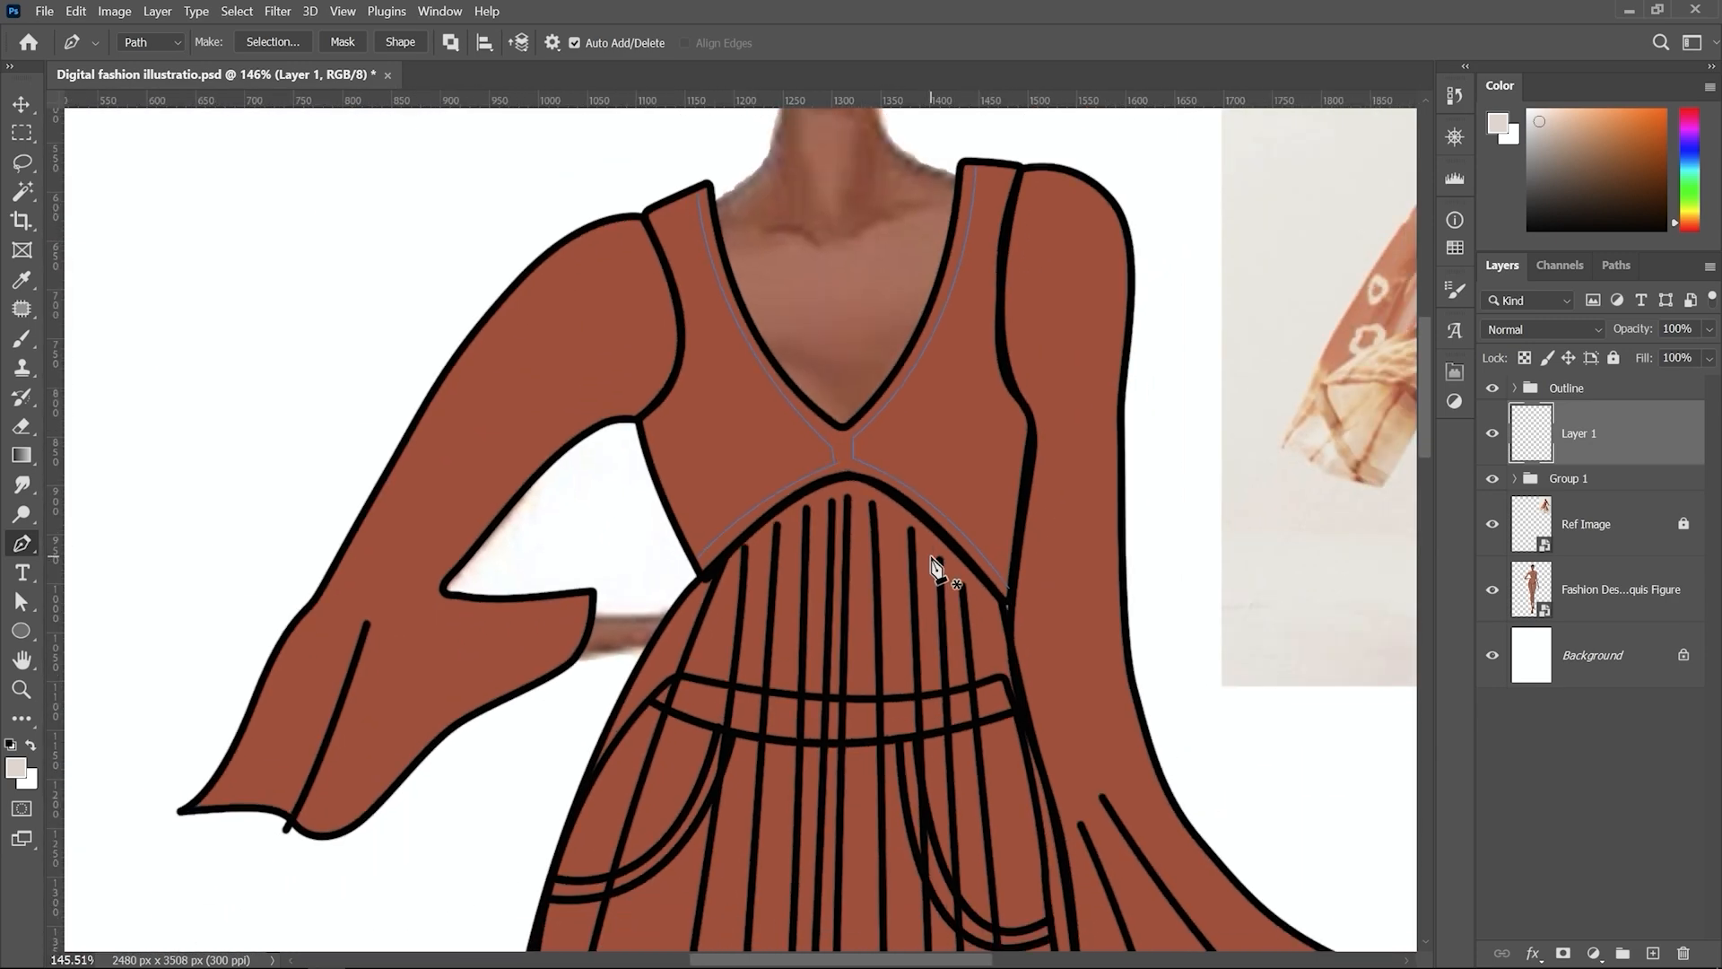
{"action": "scroll", "coordinate": [936, 570], "scroll_direction": "down", "scroll_amount": 3}
{"action": "left_click_drag", "start_coordinate": [580, 619], "coordinate": [810, 493]}
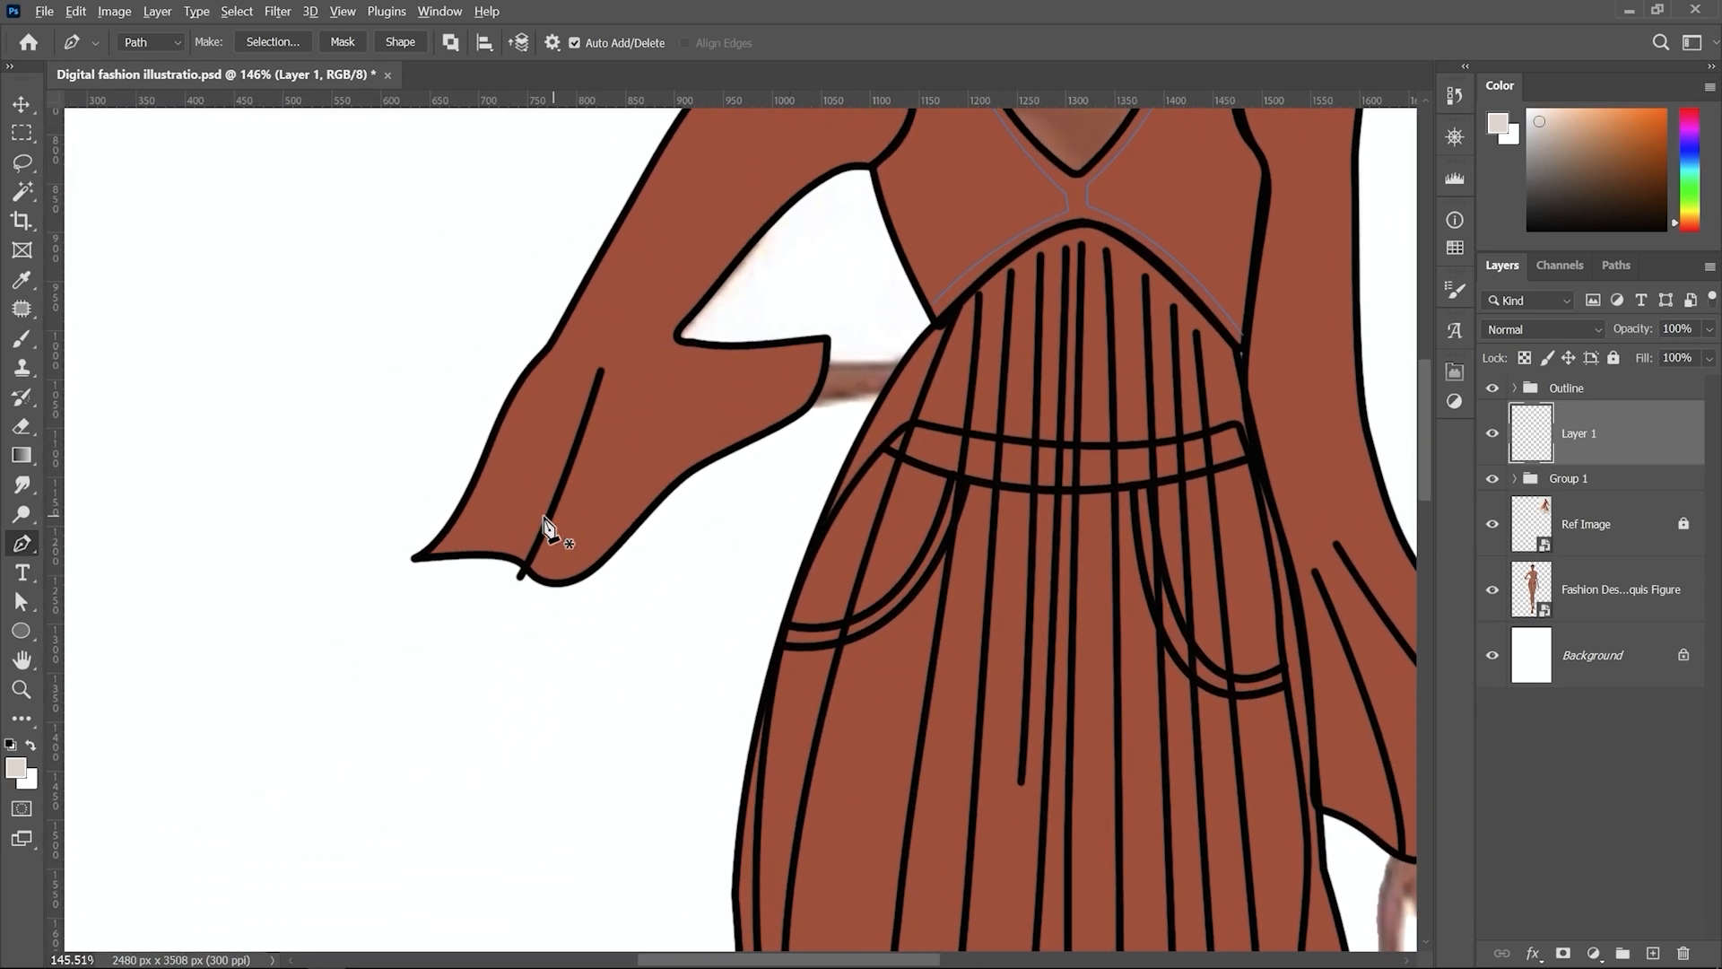
{"action": "scroll", "coordinate": [544, 528], "scroll_direction": "up", "scroll_amount": 2}
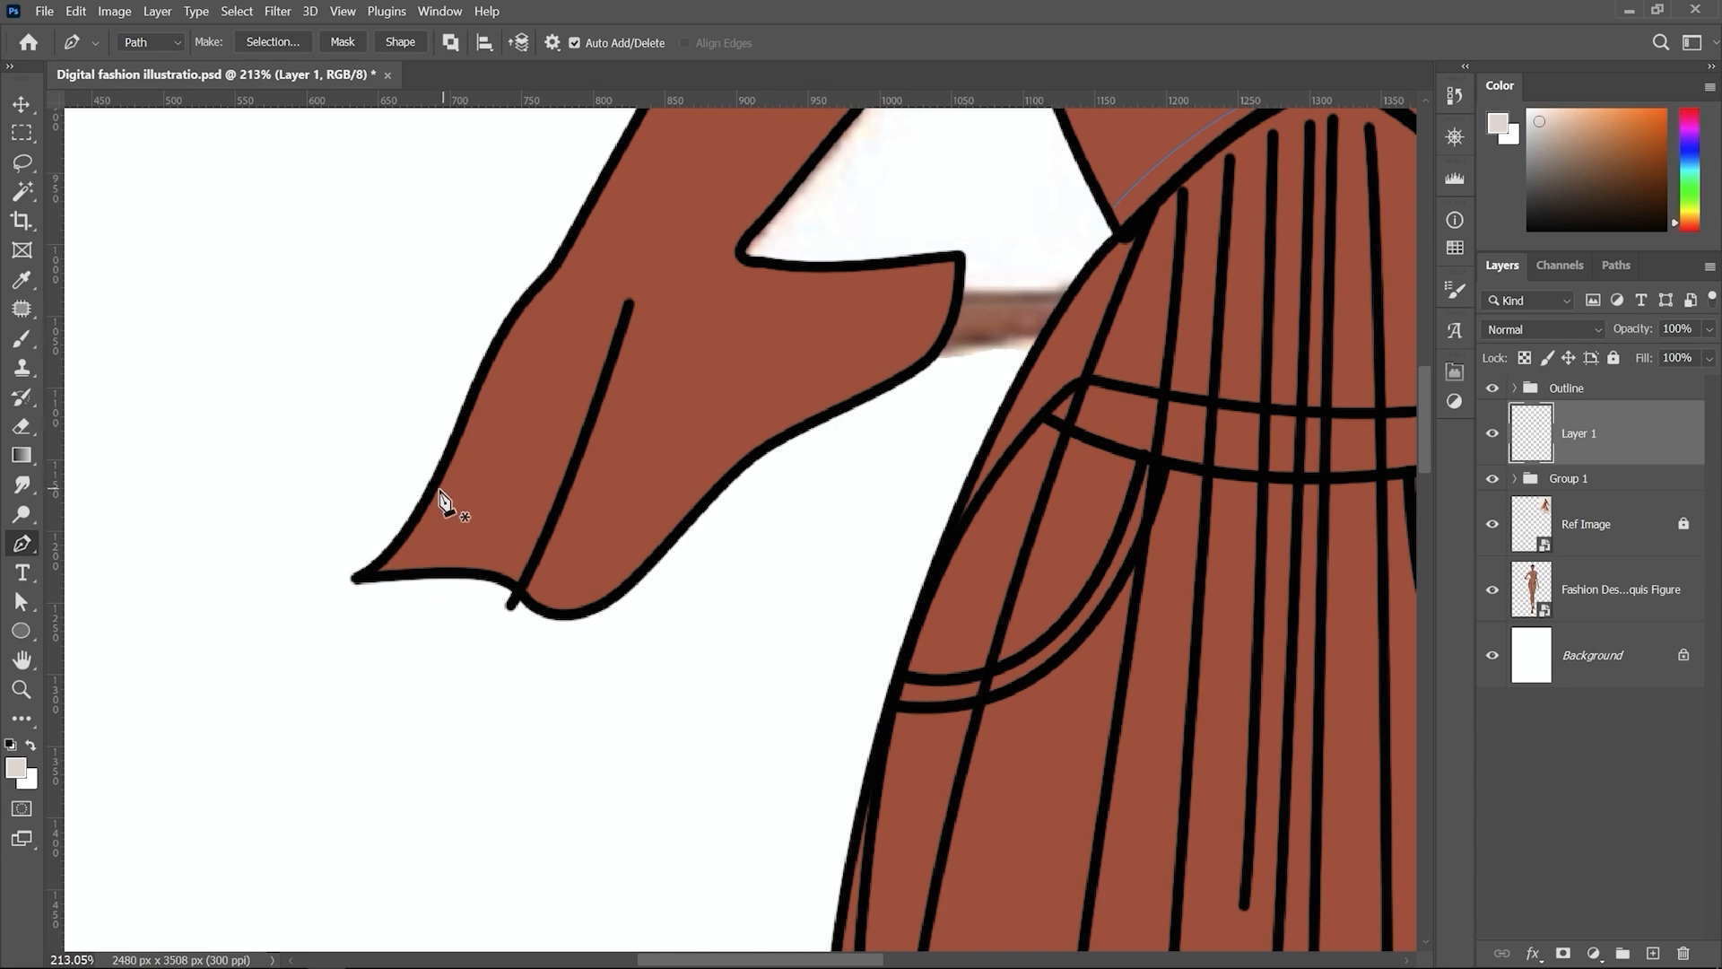
{"action": "scroll", "coordinate": [453, 533], "scroll_direction": "up", "scroll_amount": 1}
{"action": "left_click", "coordinate": [392, 547]}
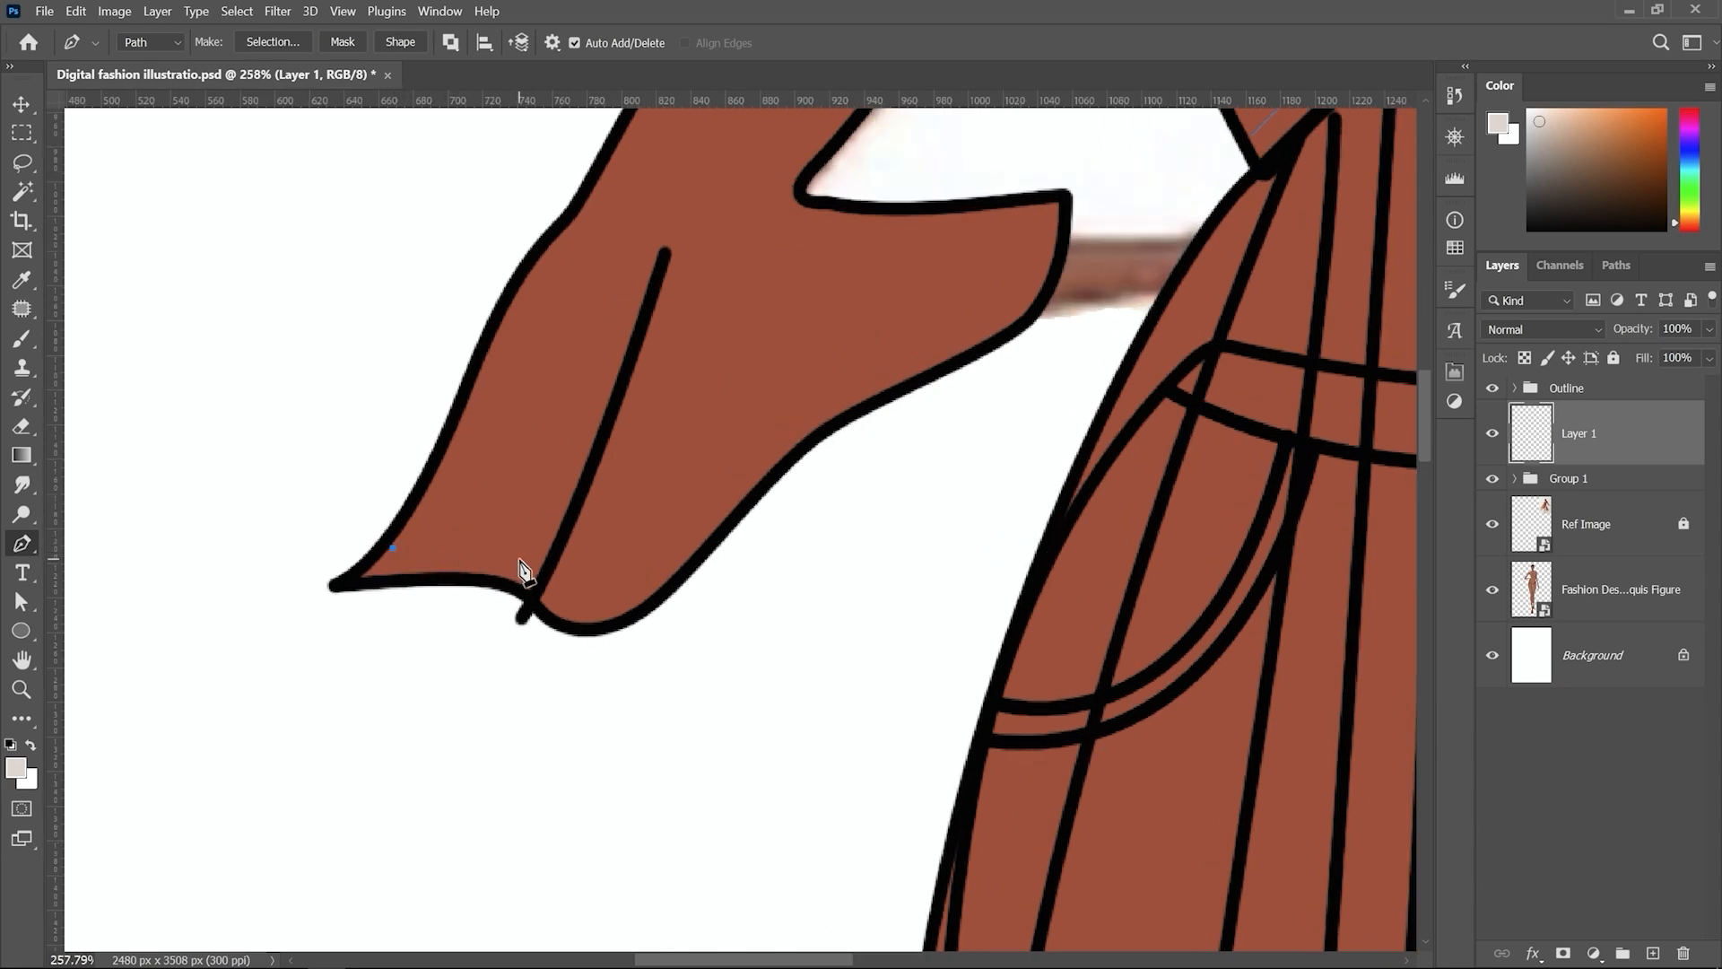
{"action": "left_click_drag", "start_coordinate": [521, 558], "coordinate": [656, 569]}
{"action": "left_click_drag", "start_coordinate": [871, 369], "coordinate": [978, 330]}
{"action": "left_click_drag", "start_coordinate": [1031, 208], "coordinate": [1022, 141]}
{"action": "key", "text": "Escape"}
Step: Draw an open curved Pen path just inside the flared hem of the right sleeve, from the kurta's side to the sleeve tip
{"action": "scroll", "coordinate": [968, 588], "scroll_direction": "right", "scroll_amount": 10}
{"action": "left_click", "coordinate": [513, 513]}
{"action": "left_click_drag", "start_coordinate": [649, 591], "coordinate": [704, 637]}
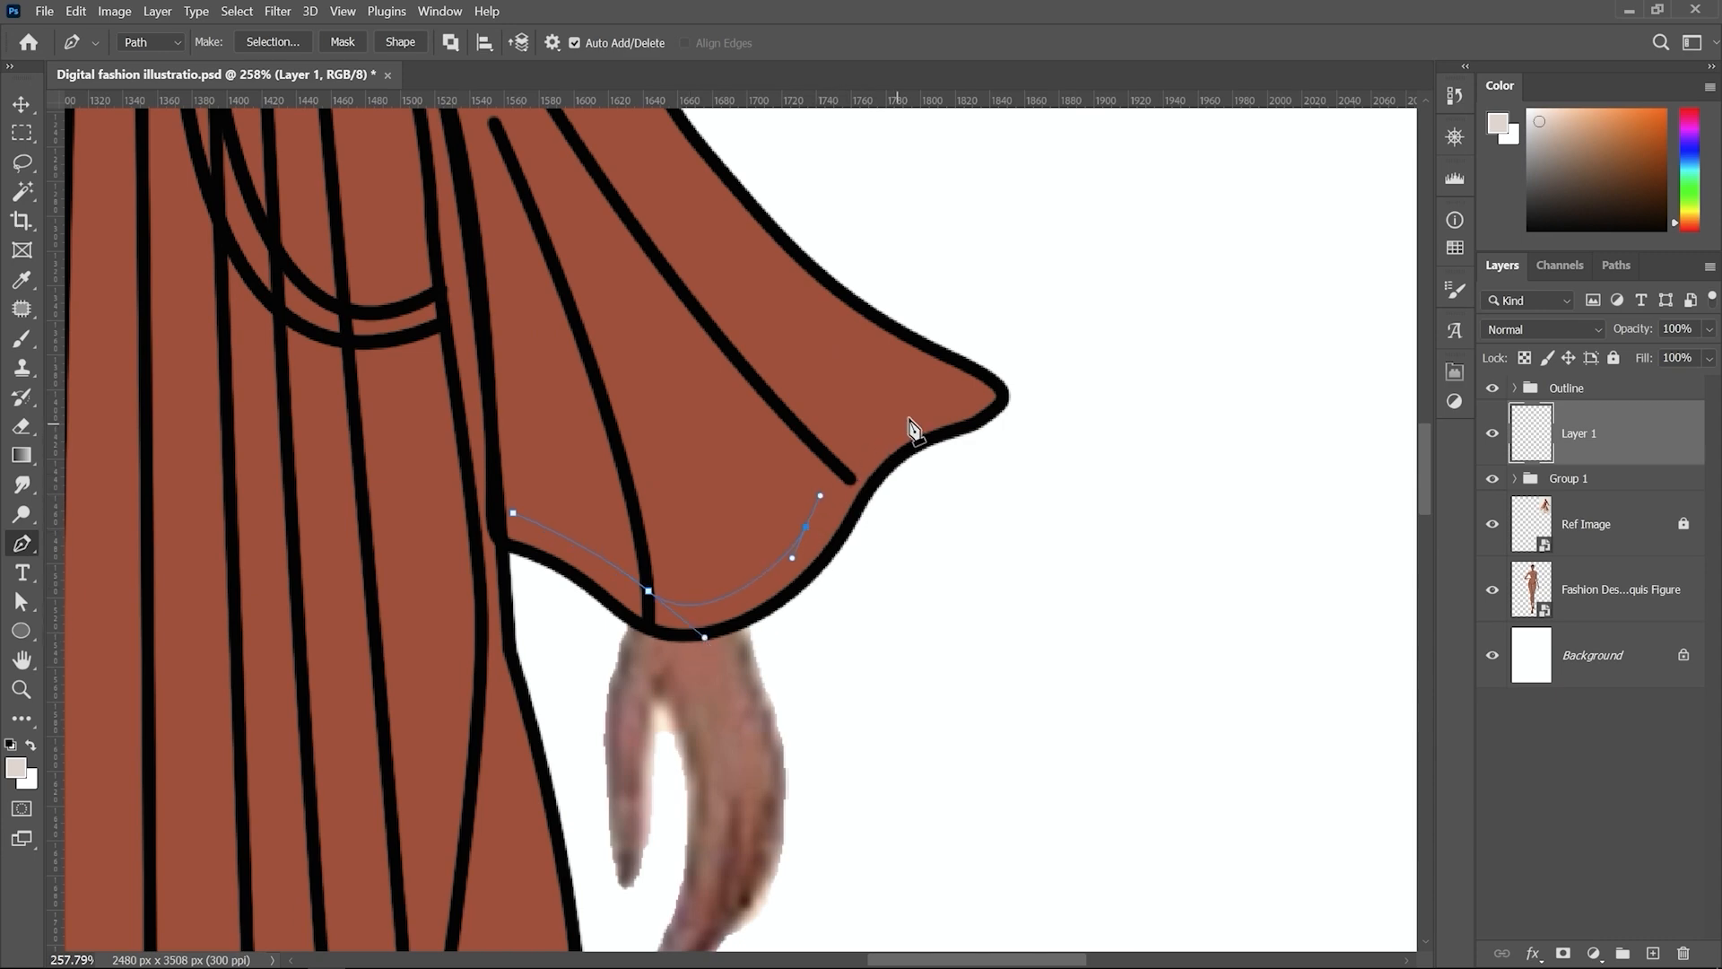
{"action": "left_click", "coordinate": [976, 375]}
{"action": "left_click_drag", "start_coordinate": [1073, 372], "coordinate": [1075, 370]}
{"action": "scroll", "coordinate": [1031, 635], "scroll_direction": "down", "scroll_amount": 10}
{"action": "scroll", "coordinate": [927, 496], "scroll_direction": "up", "scroll_amount": 2}
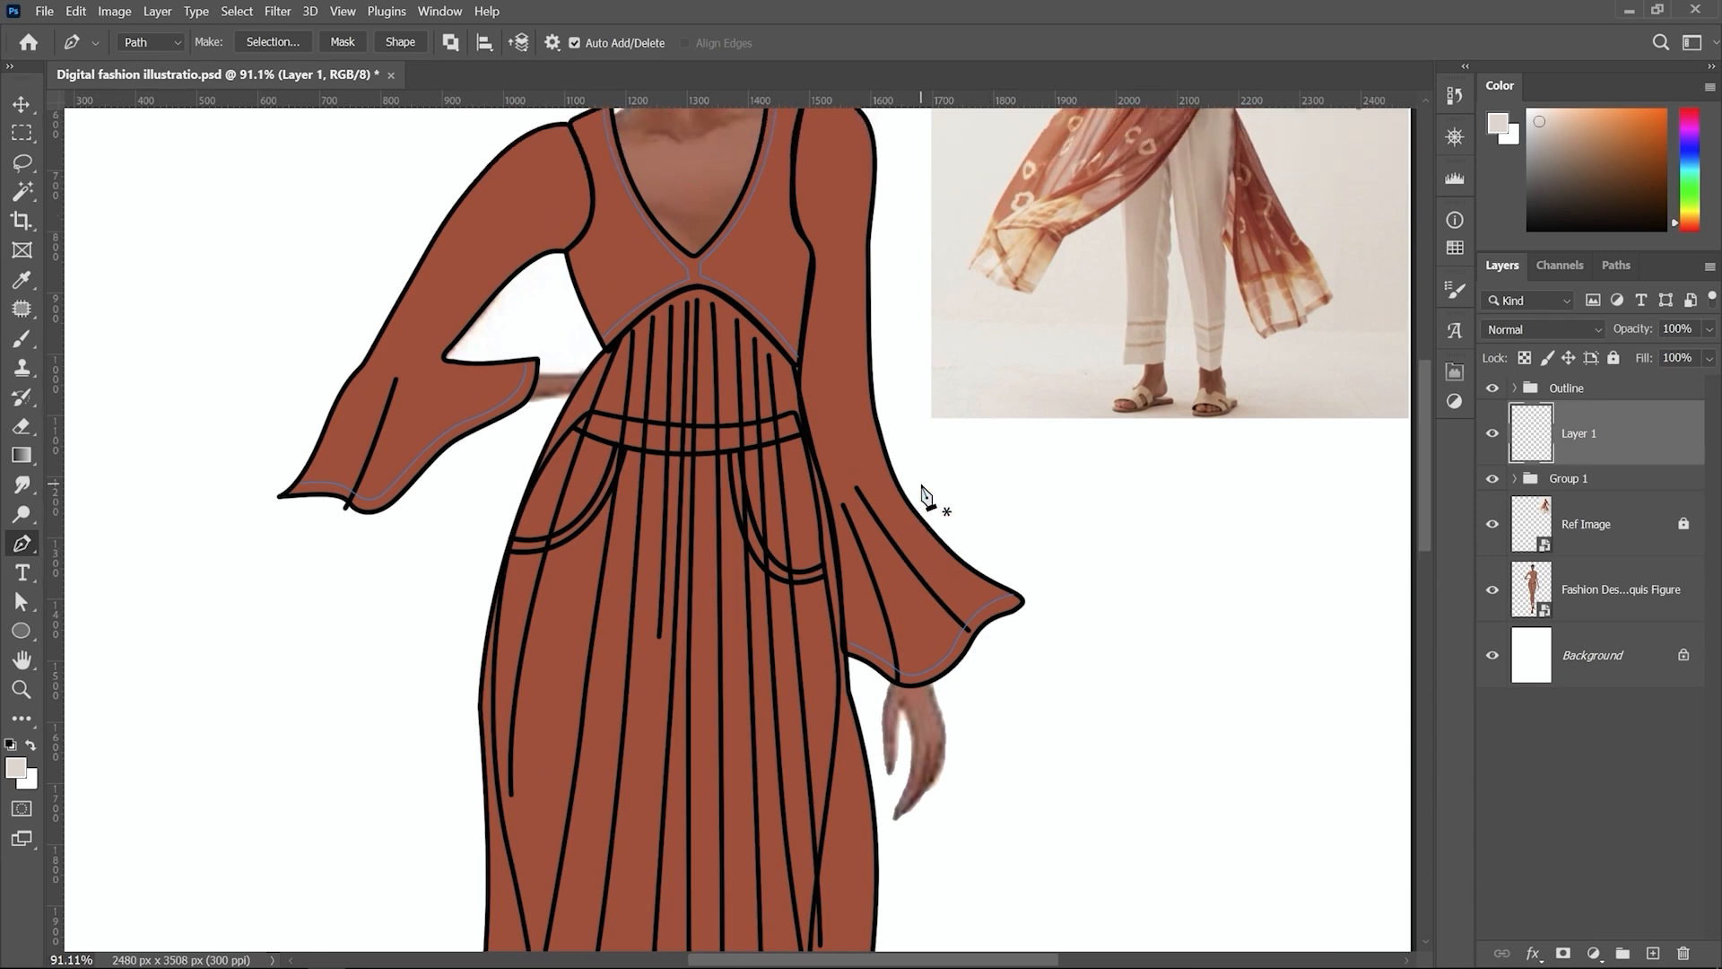
Step: Save the work path under the name Pattern Details
{"action": "left_click", "coordinate": [1617, 265]}
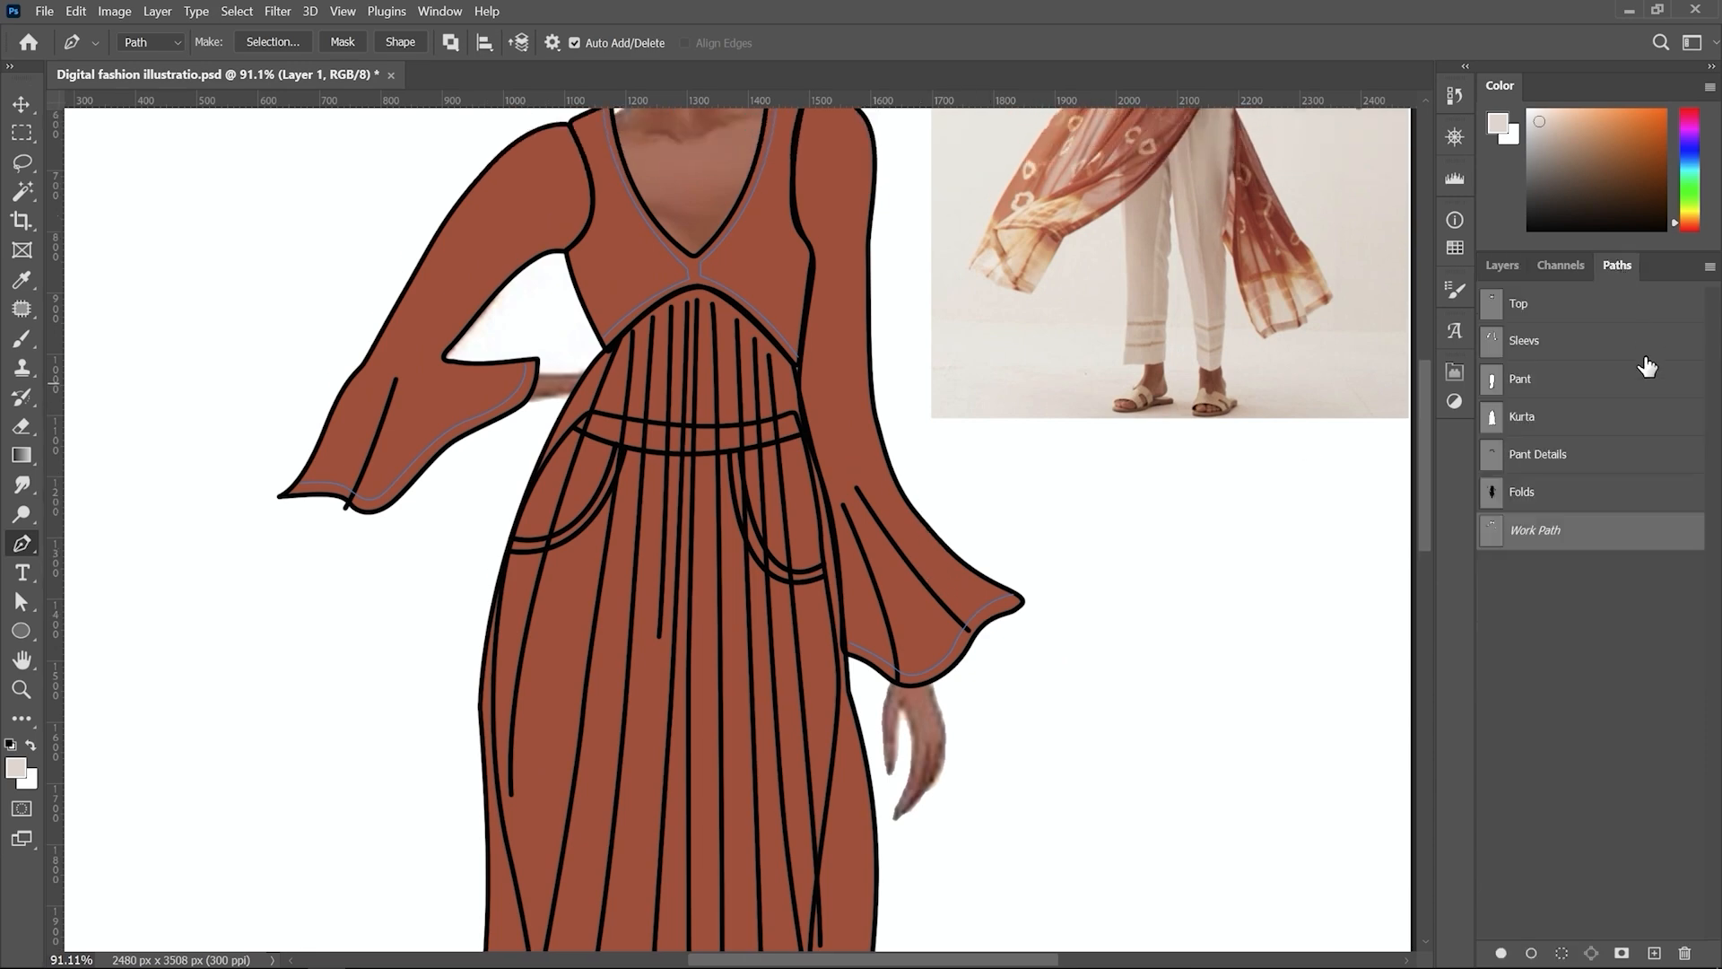
{"action": "double_click", "coordinate": [1547, 538]}
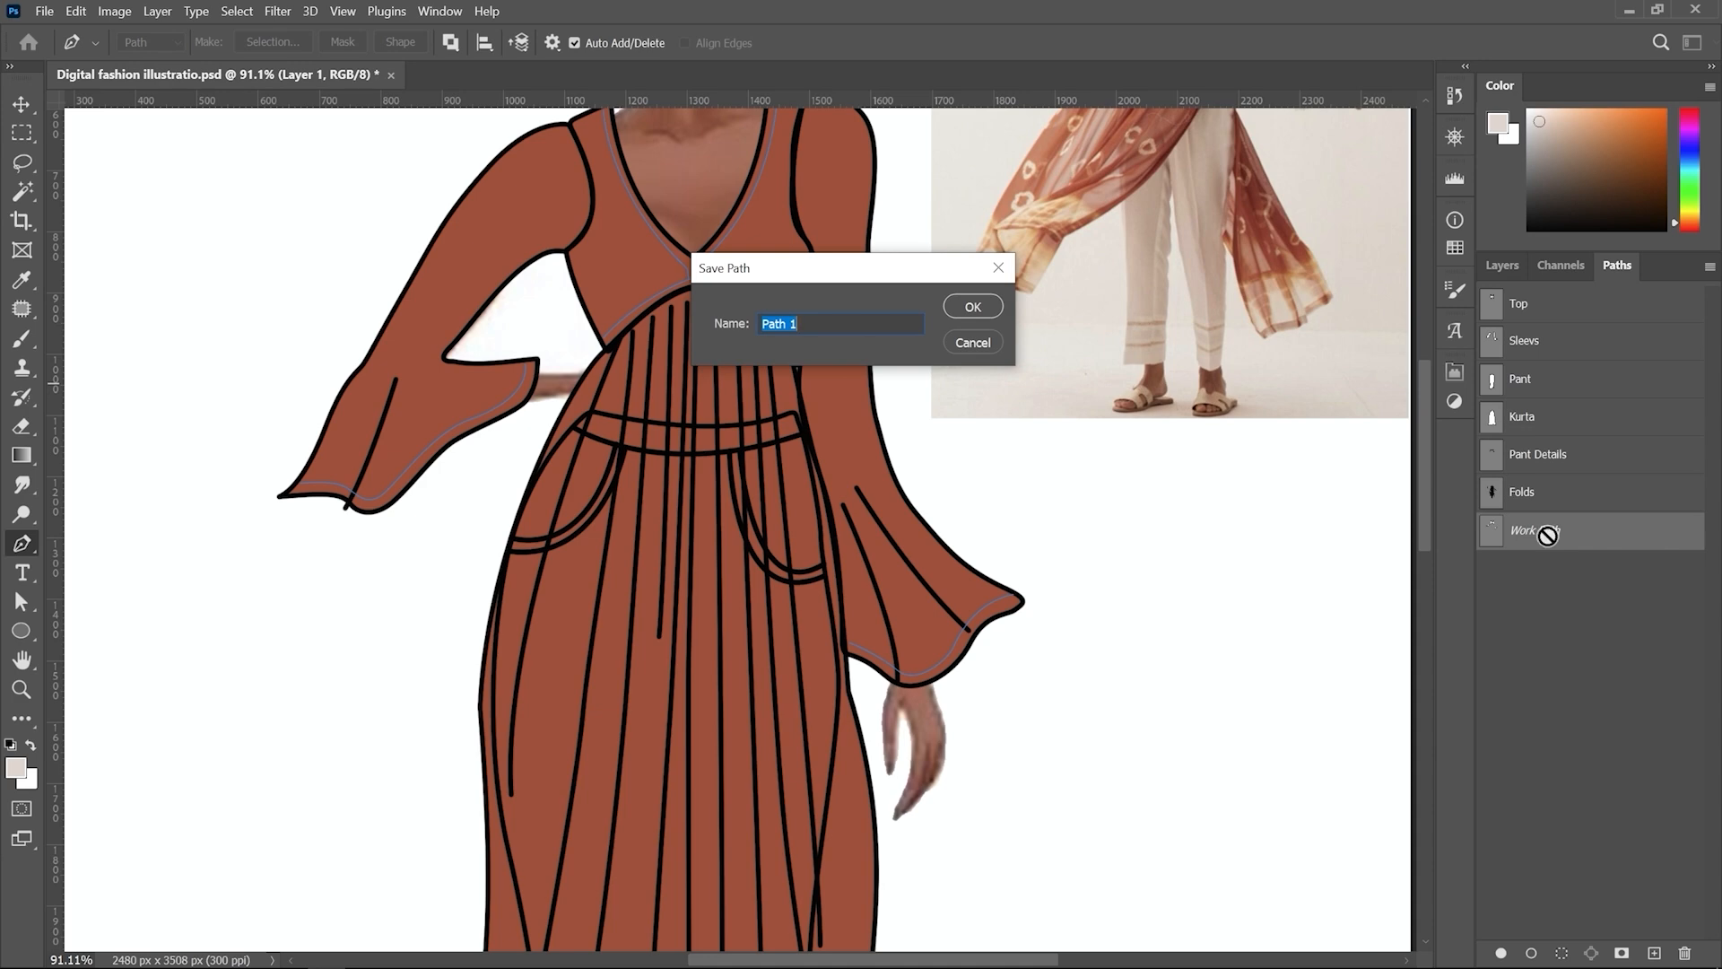
{"action": "type", "text": "Pattern Details"}
{"action": "key", "text": "Return"}
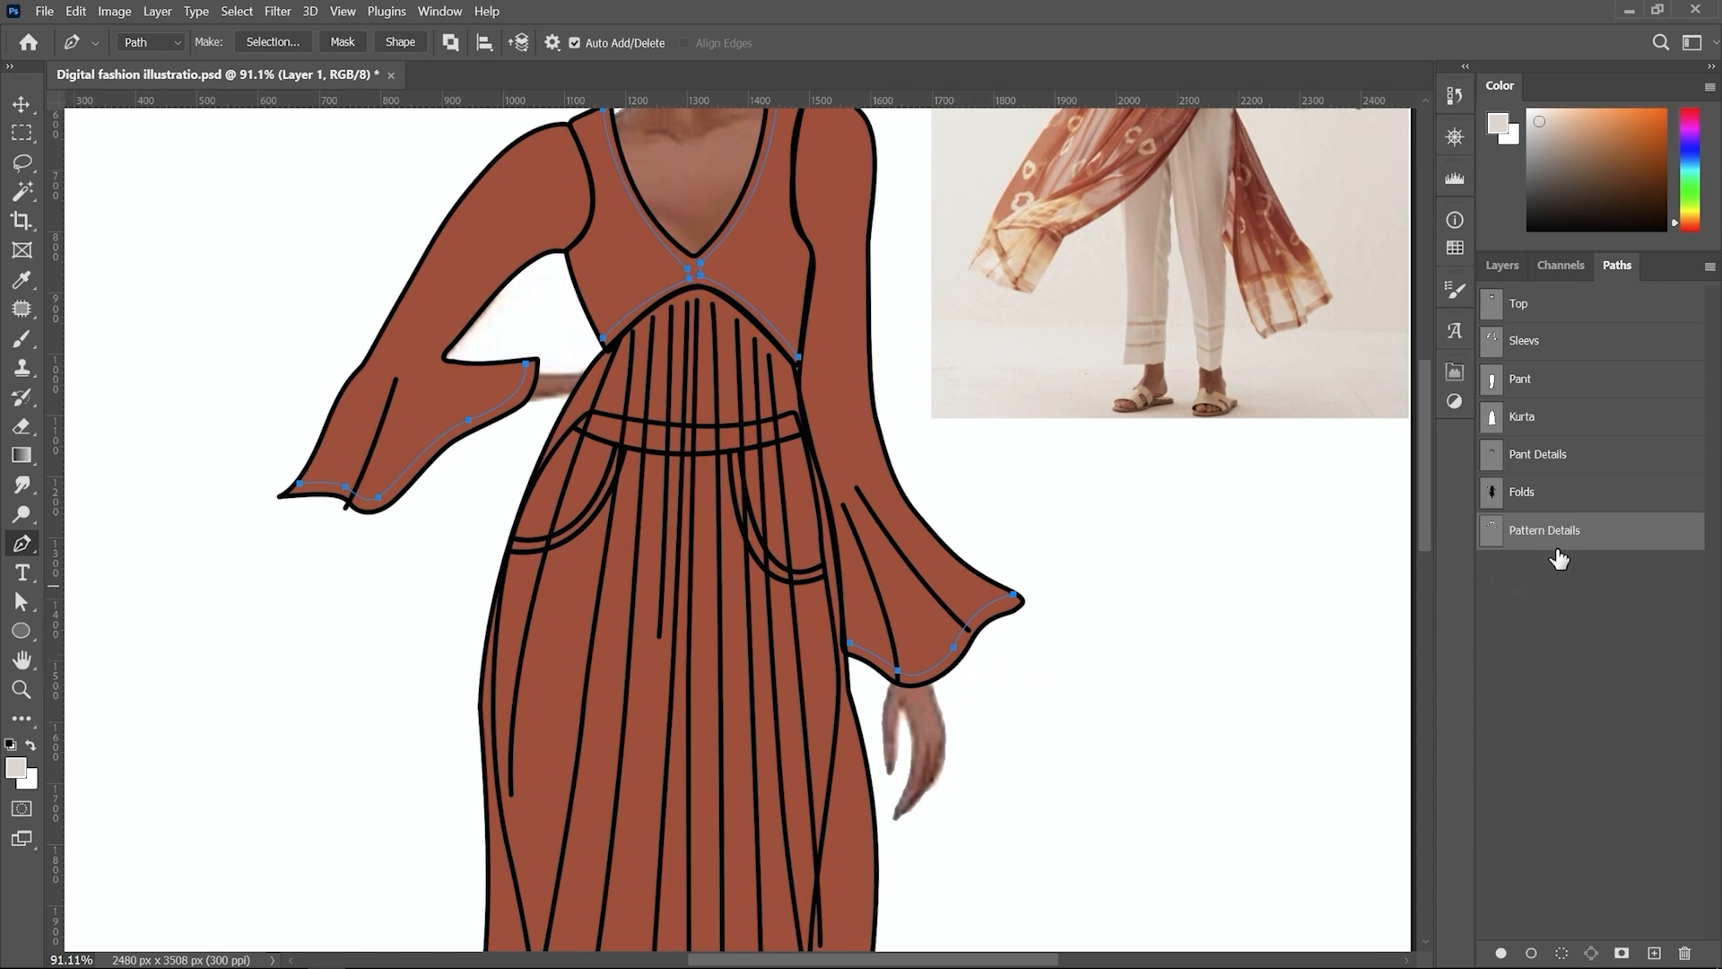
Step: Paint a small black outlined triangle pointing downward with straight Brush strokes on the blank canvas beside the left sleeve
{"action": "left_click", "coordinate": [23, 104]}
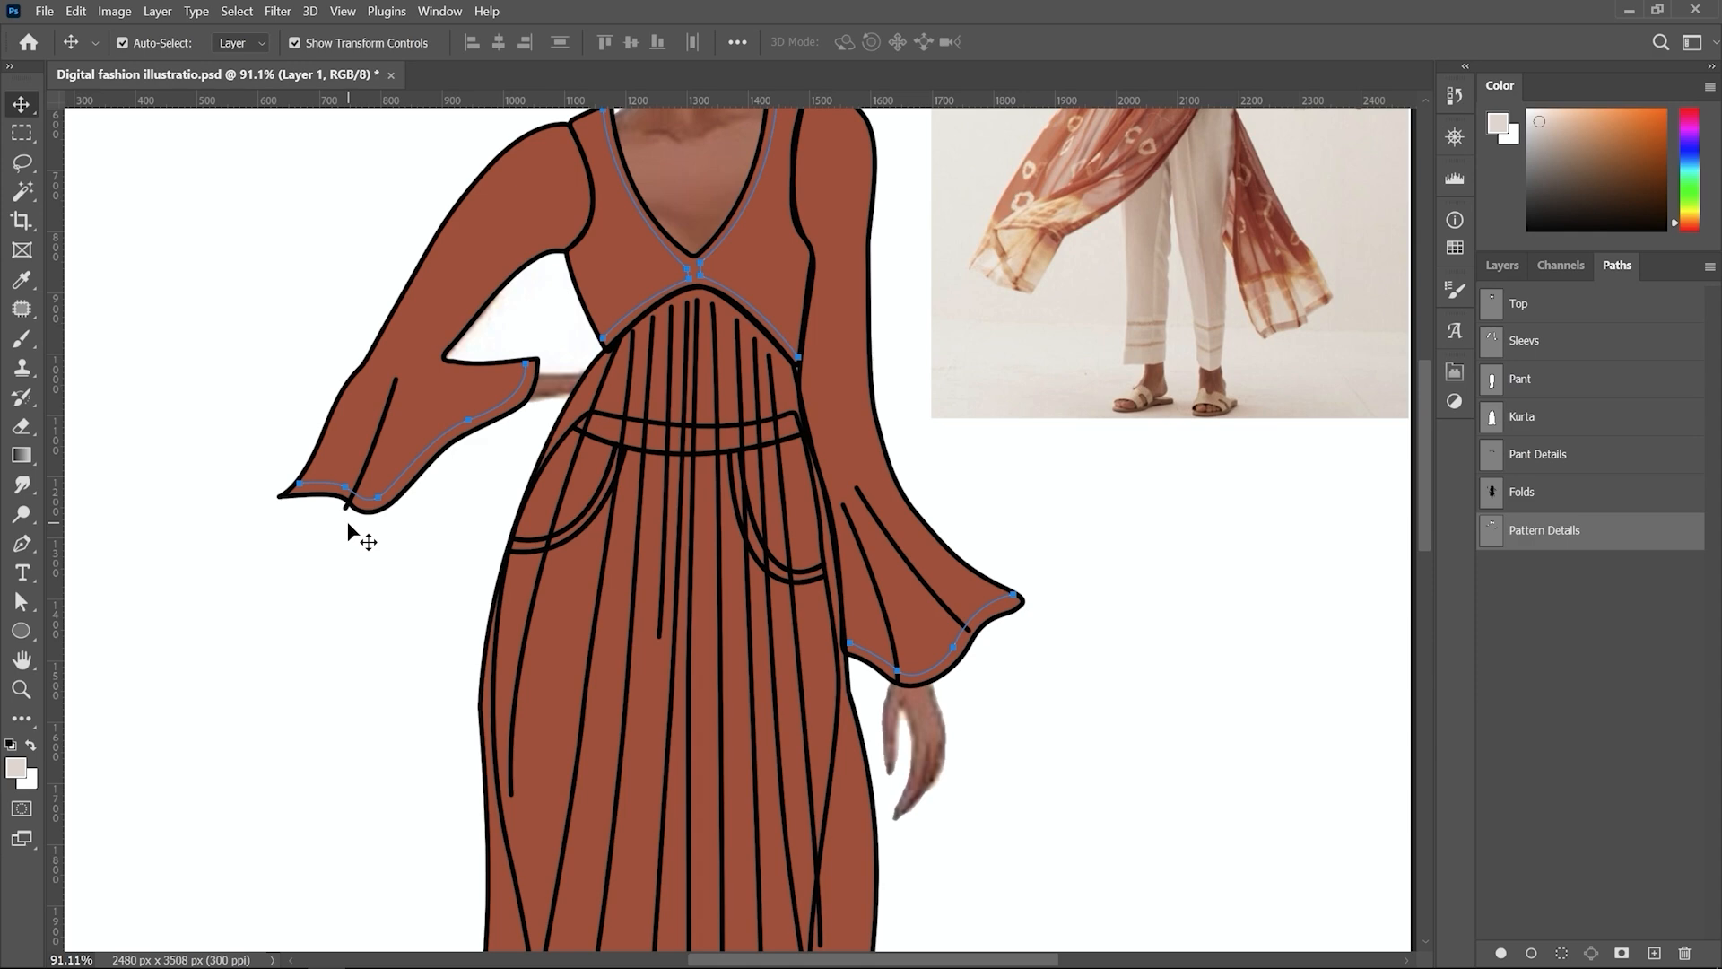
{"action": "left_click_drag", "start_coordinate": [368, 411], "coordinate": [498, 426]}
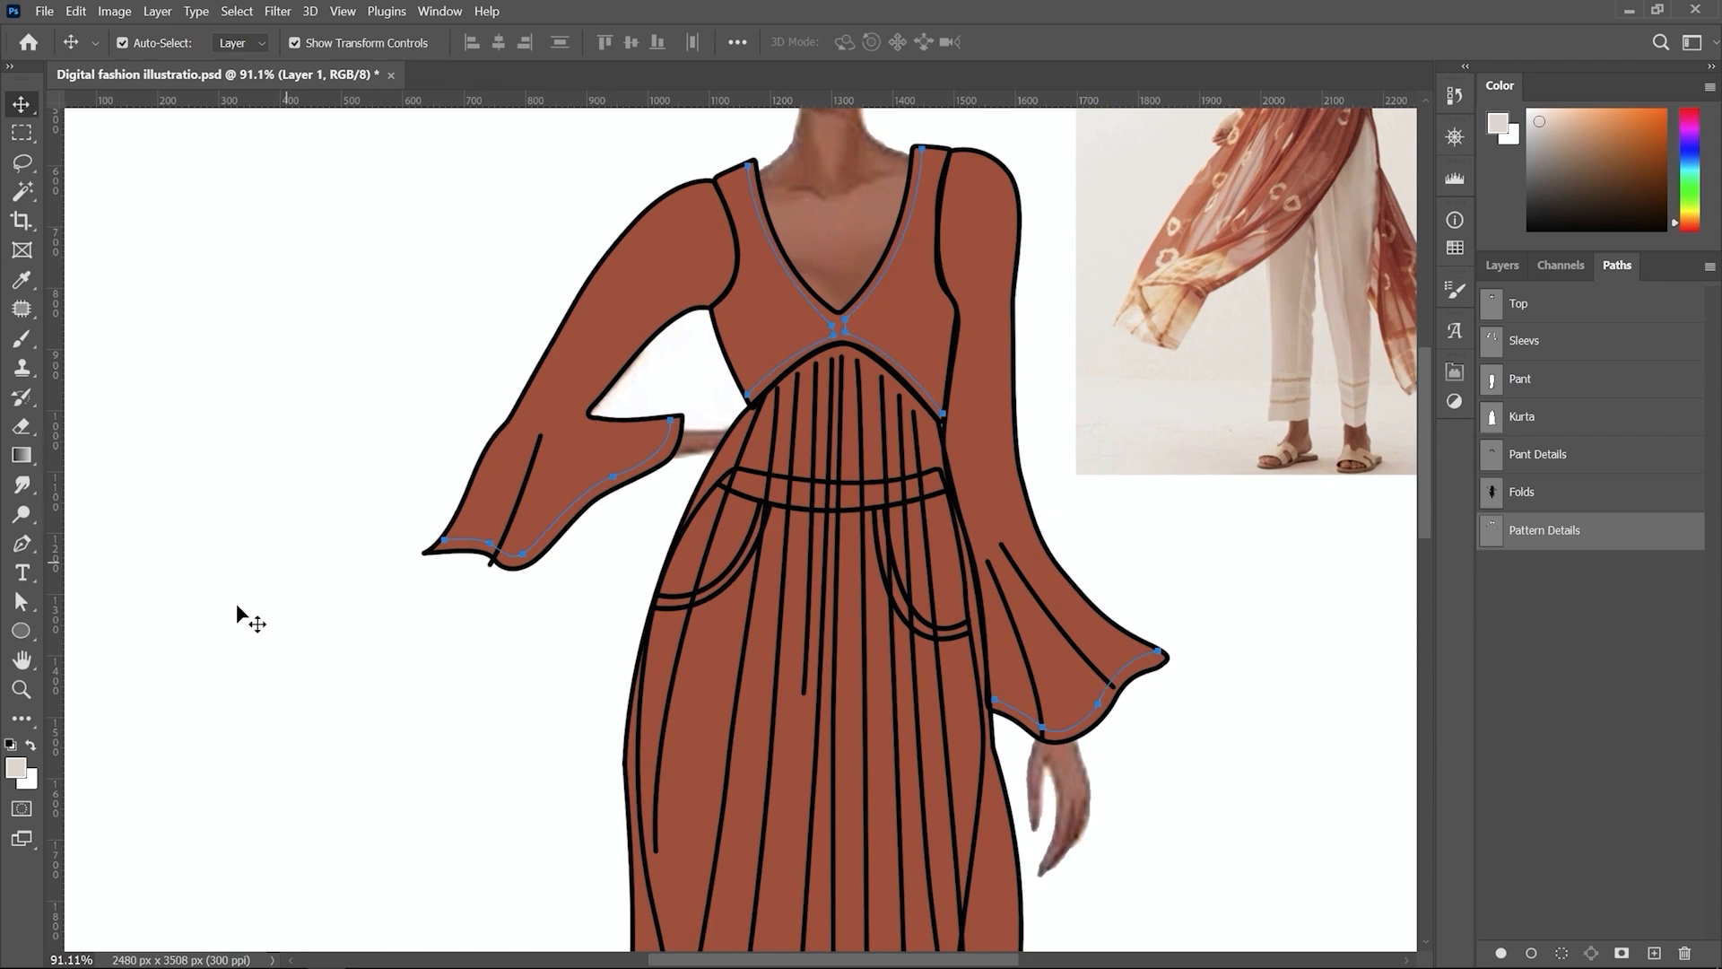
{"action": "left_click", "coordinate": [11, 777]}
{"action": "left_click_drag", "start_coordinate": [817, 450], "coordinate": [750, 495]}
{"action": "left_click", "coordinate": [1283, 213]}
{"action": "left_click", "coordinate": [22, 338]}
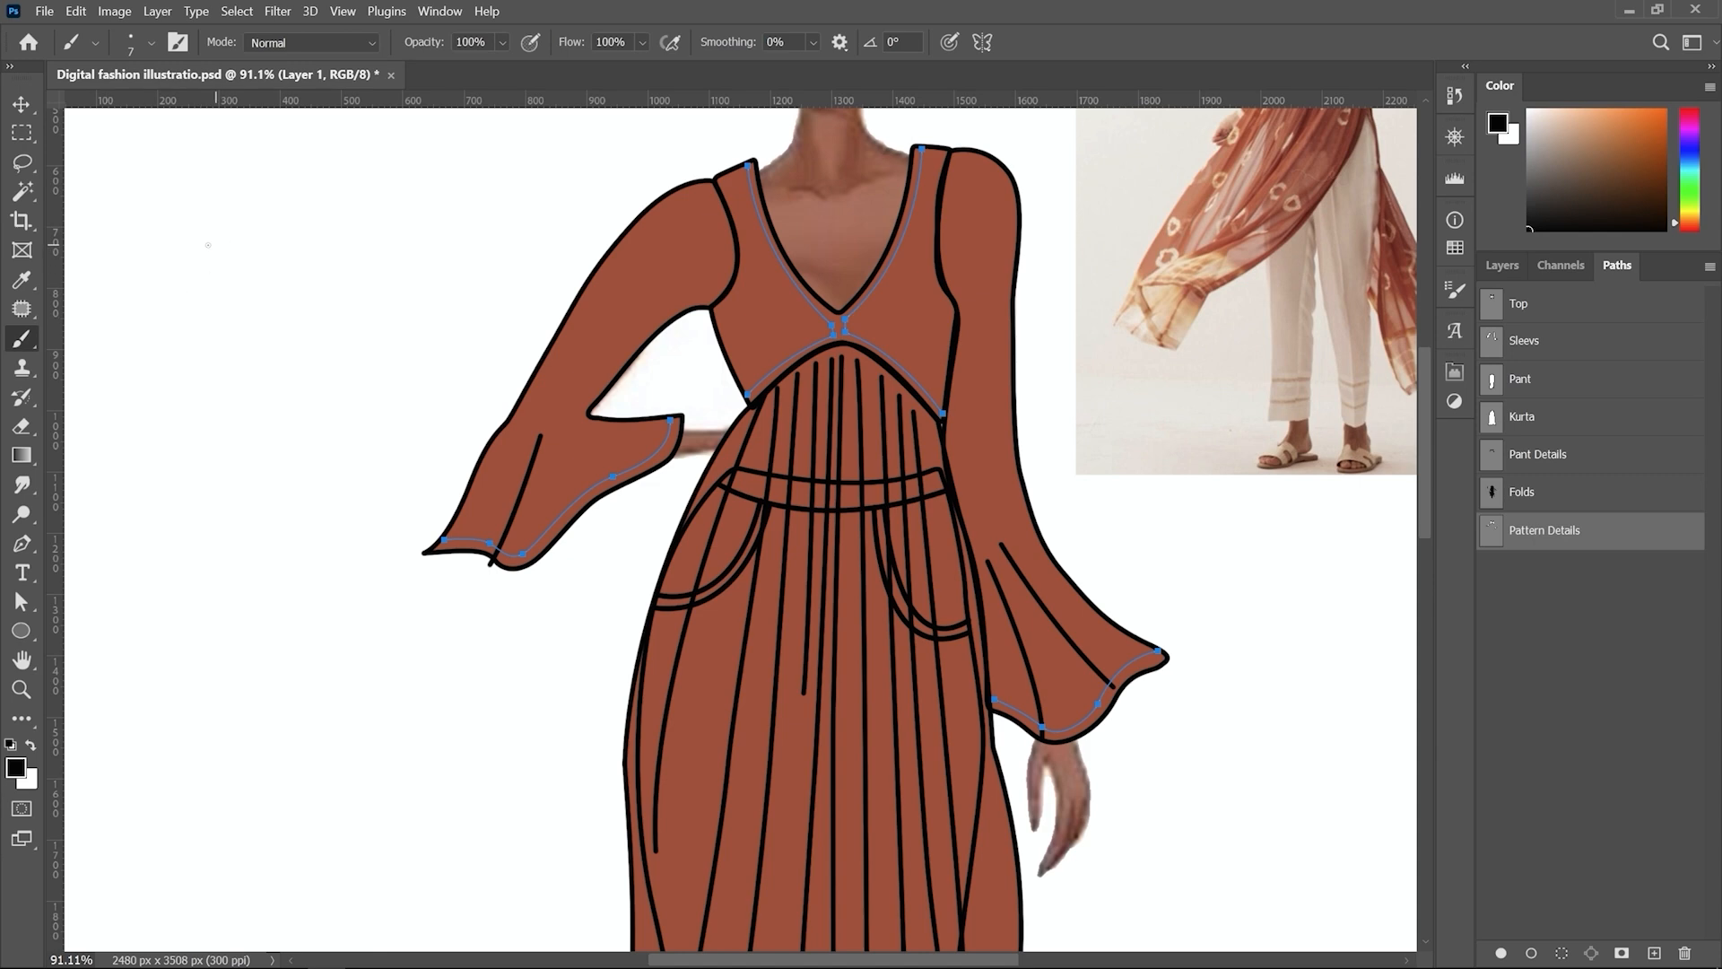
{"action": "left_click_drag", "start_coordinate": [190, 249], "coordinate": [310, 249]}
{"action": "key", "text": "ctrl+z"}
{"action": "left_click", "coordinate": [317, 235], "text": "shift"}
{"action": "left_click", "coordinate": [255, 303], "text": "shift"}
{"action": "left_click", "coordinate": [222, 233], "text": "shift"}
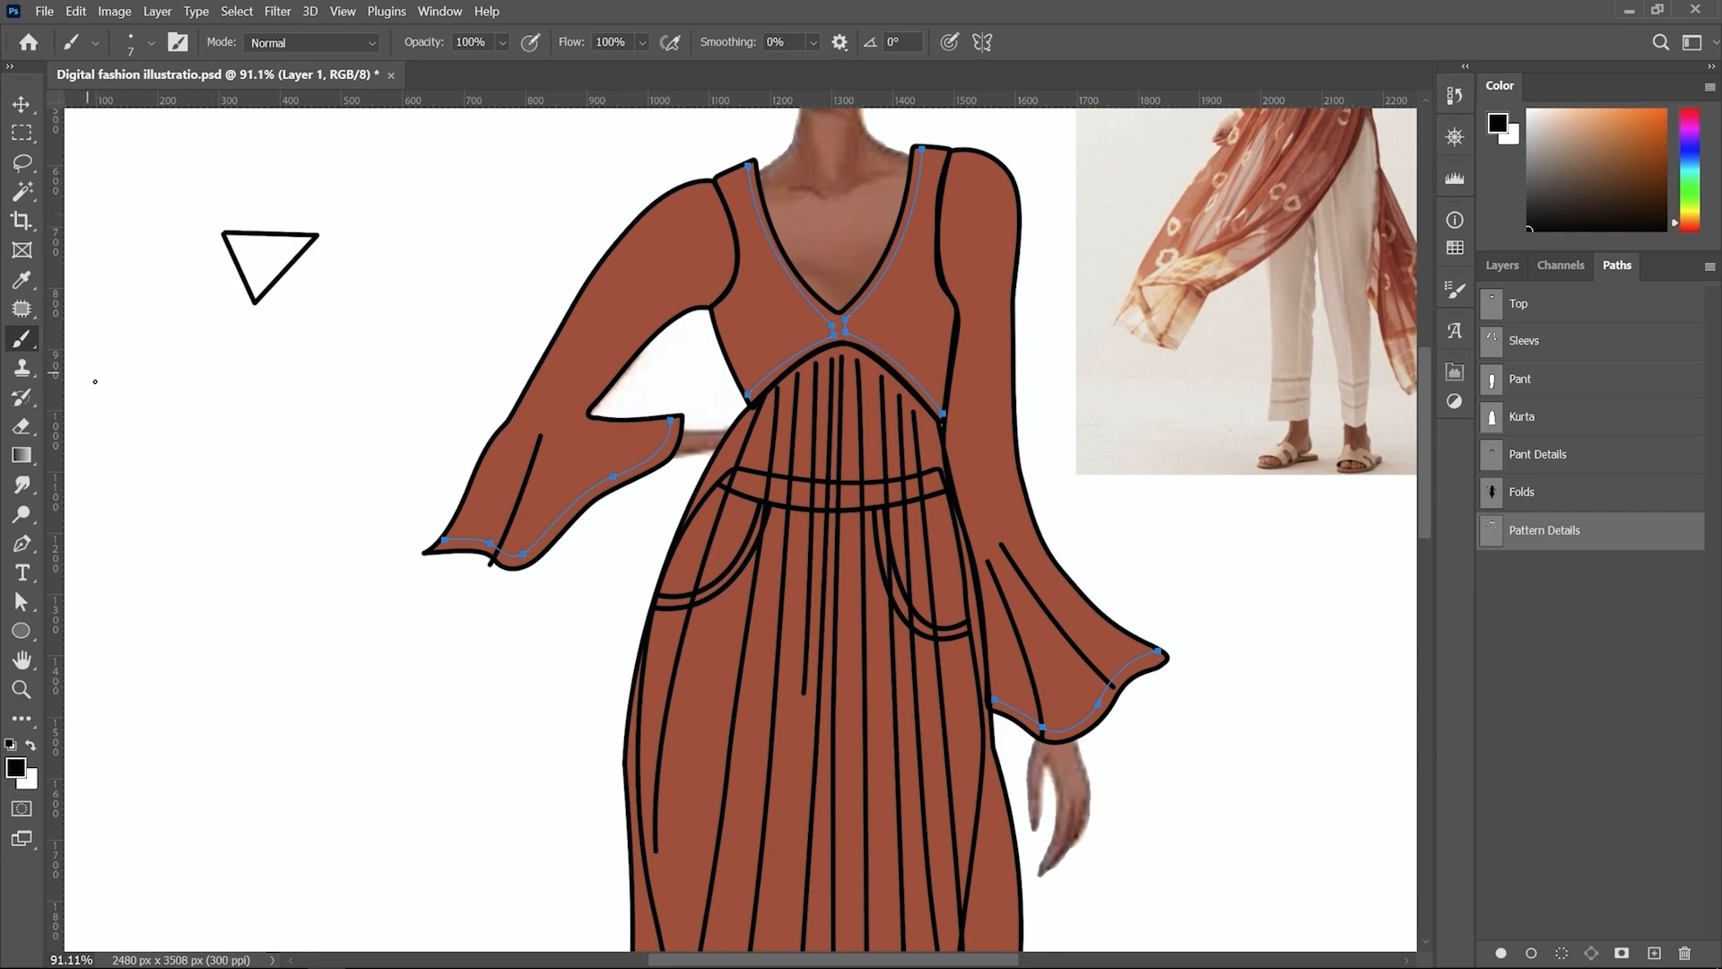
Step: Lasso around the drawn triangle and define it as a brush preset named Tringle
{"action": "left_click", "coordinate": [20, 166]}
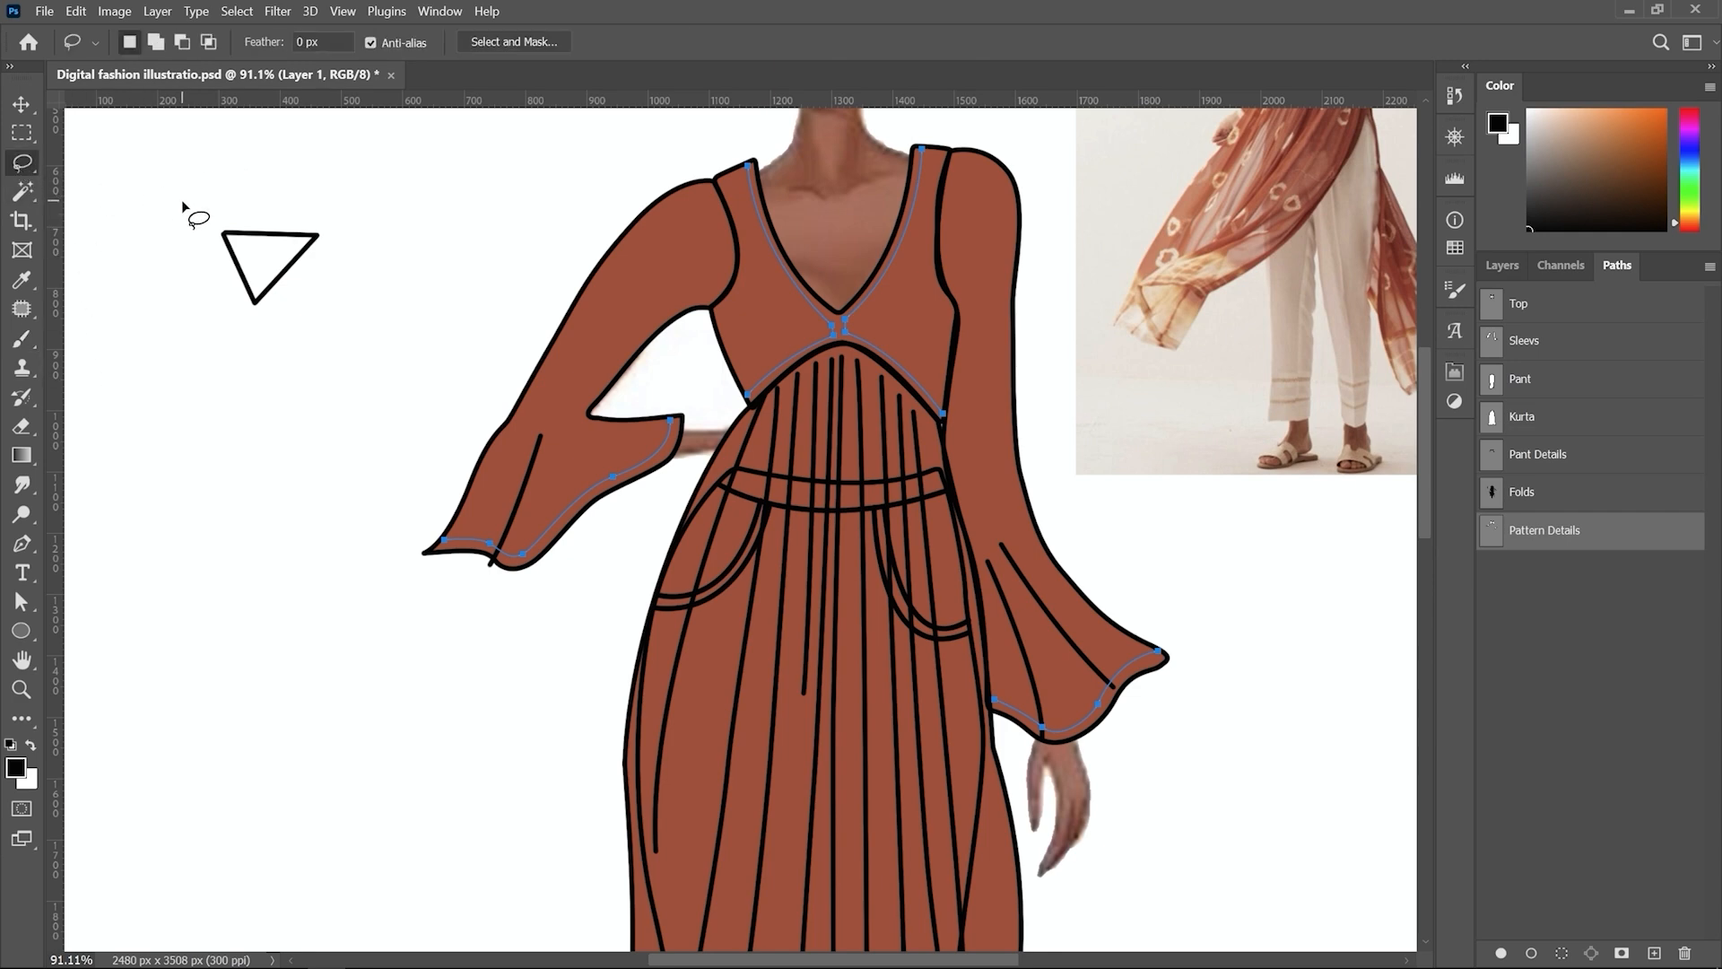
{"action": "mouse_move", "coordinate": [216, 189]}
{"action": "left_mouse_down"}
{"action": "mouse_move", "coordinate": [174, 253]}
{"action": "mouse_move", "coordinate": [176, 333]}
{"action": "mouse_move", "coordinate": [231, 378]}
{"action": "mouse_move", "coordinate": [300, 362]}
{"action": "mouse_move", "coordinate": [369, 276]}
{"action": "mouse_move", "coordinate": [362, 207]}
{"action": "mouse_move", "coordinate": [238, 179]}
{"action": "left_mouse_up"}
{"action": "left_click", "coordinate": [78, 14]}
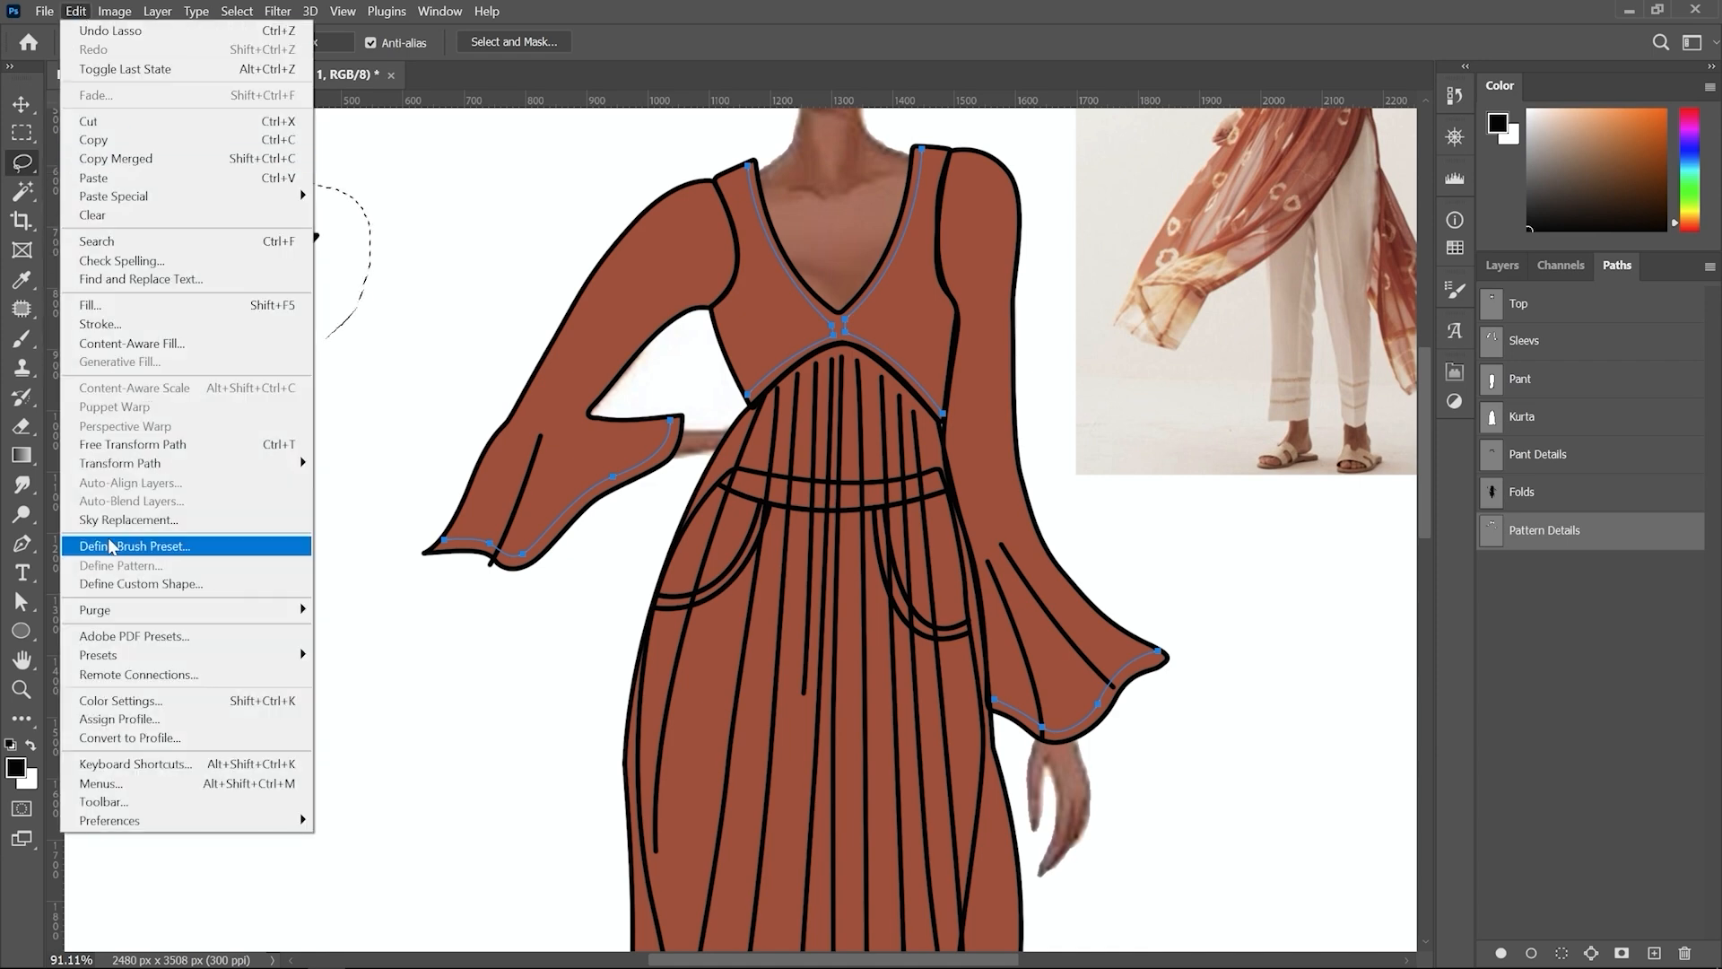
{"action": "left_click", "coordinate": [114, 549]}
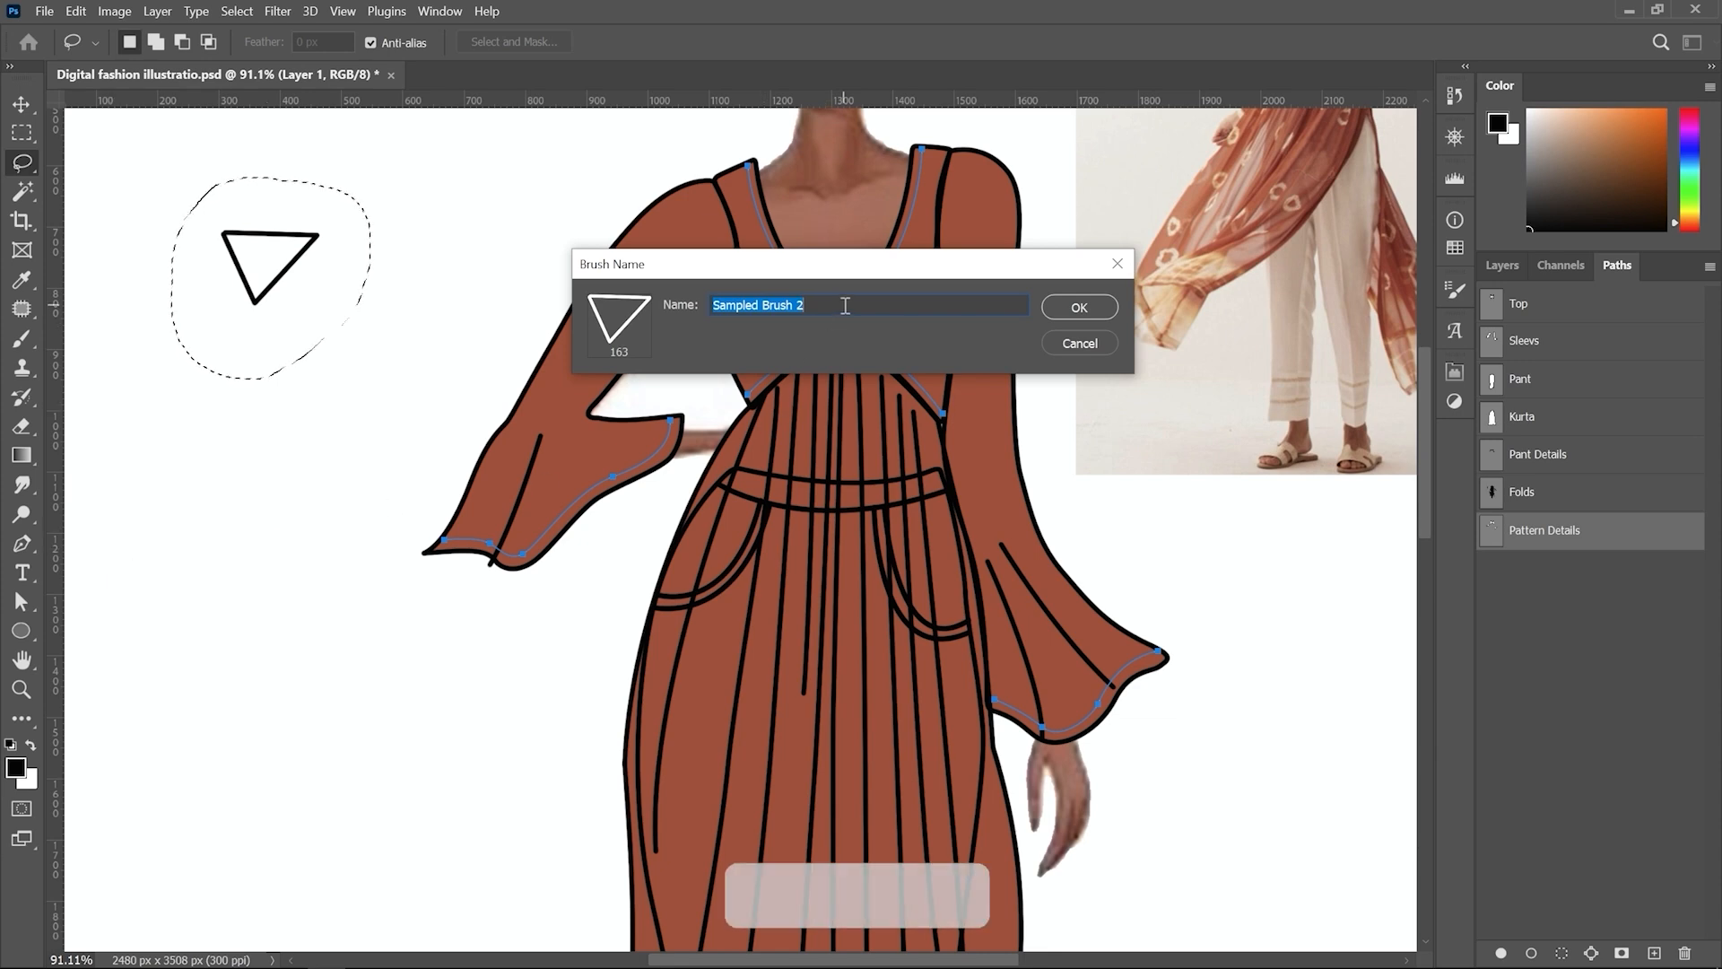
{"action": "type", "text": "Tringle"}
{"action": "key", "text": "Return"}
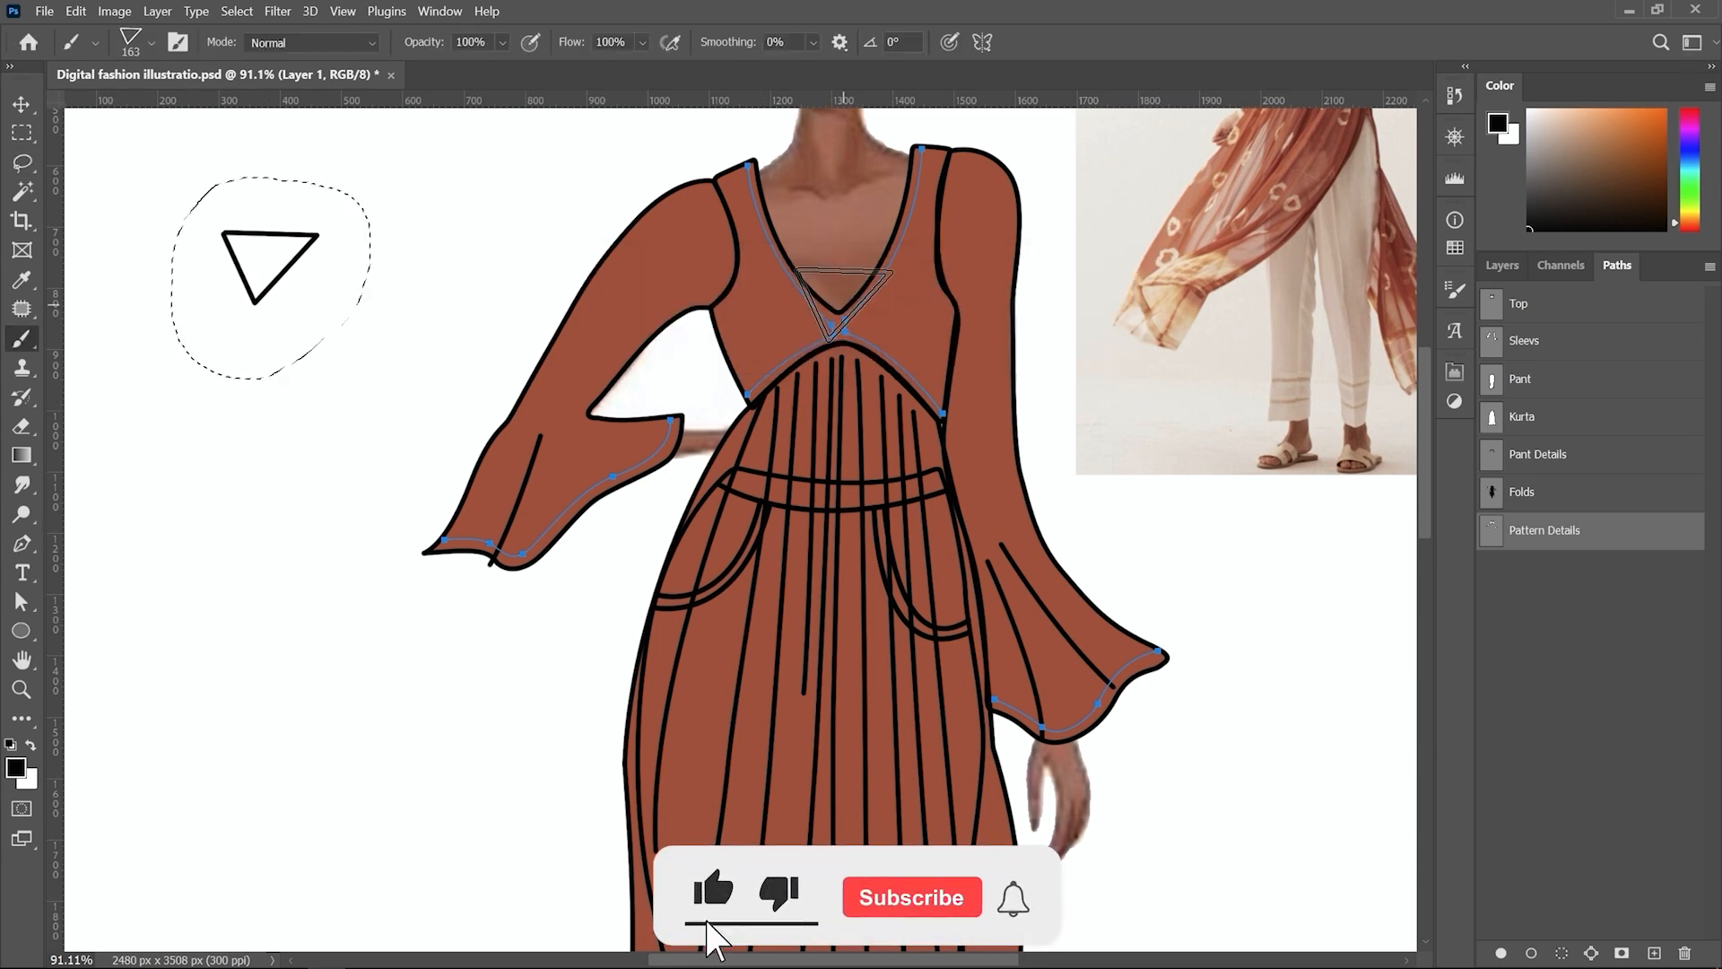
Step: Replace the lasso selection with a rectangular marquee around the drawn triangle and clear the triangle from the canvas
{"action": "key", "text": "b"}
{"action": "key", "text": "ctrl+d"}
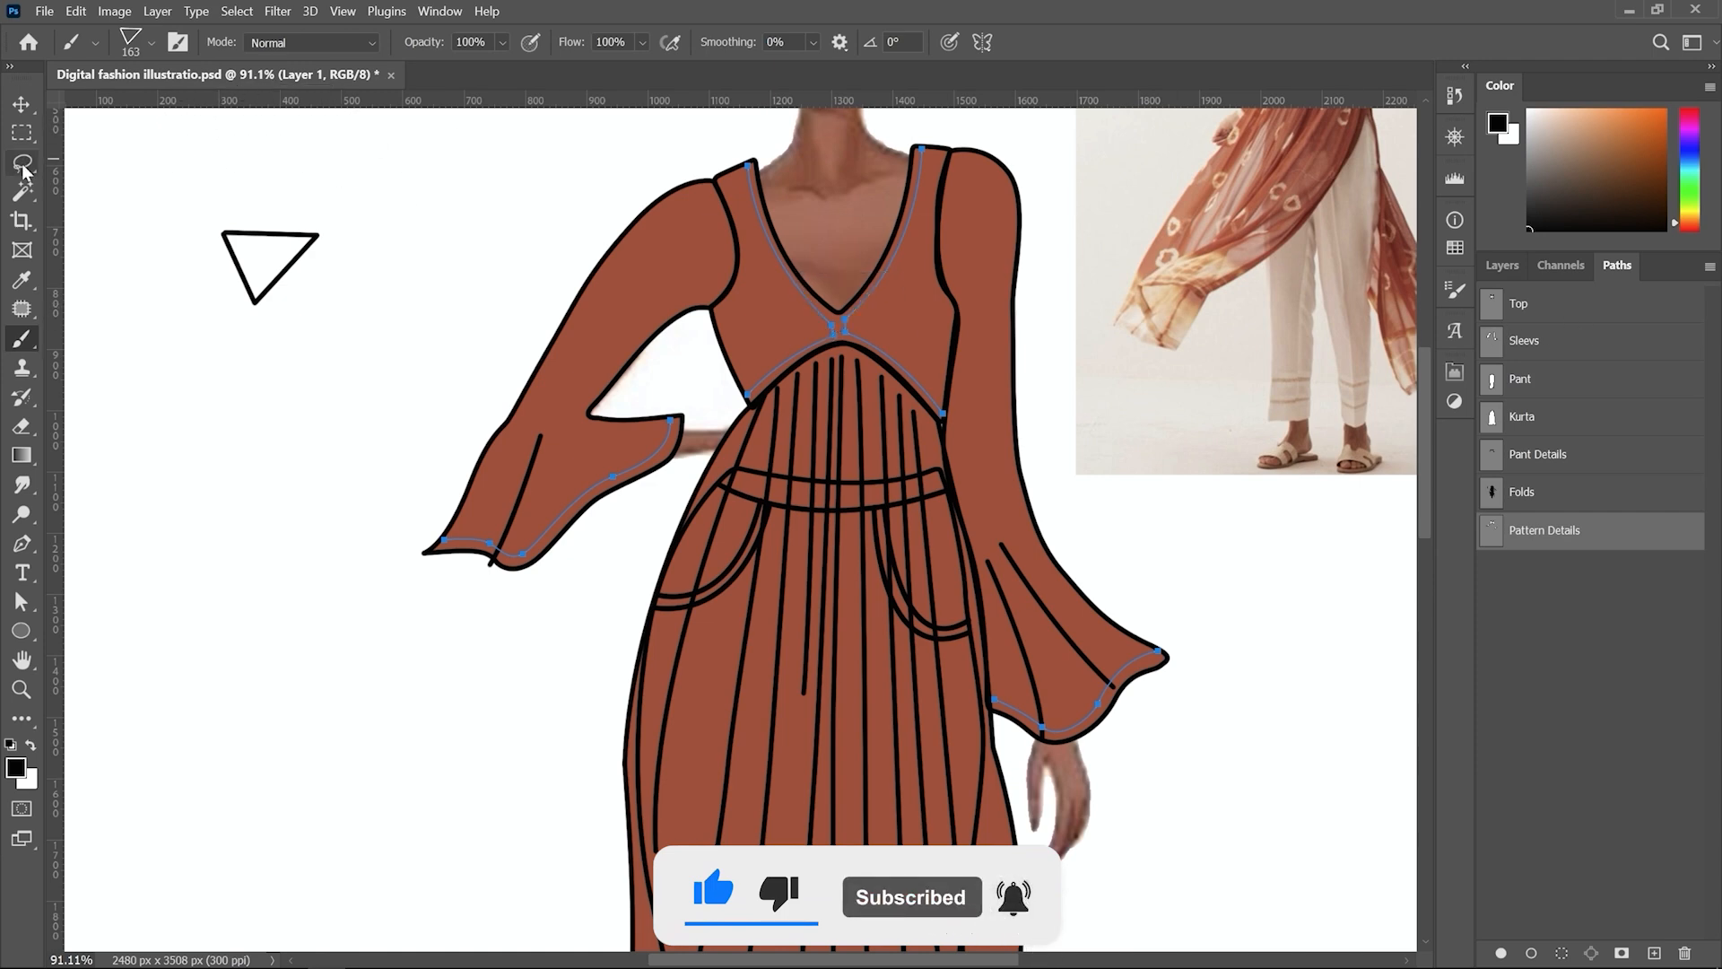
{"action": "key", "text": "m"}
{"action": "left_click_drag", "start_coordinate": [158, 182], "coordinate": [376, 361]}
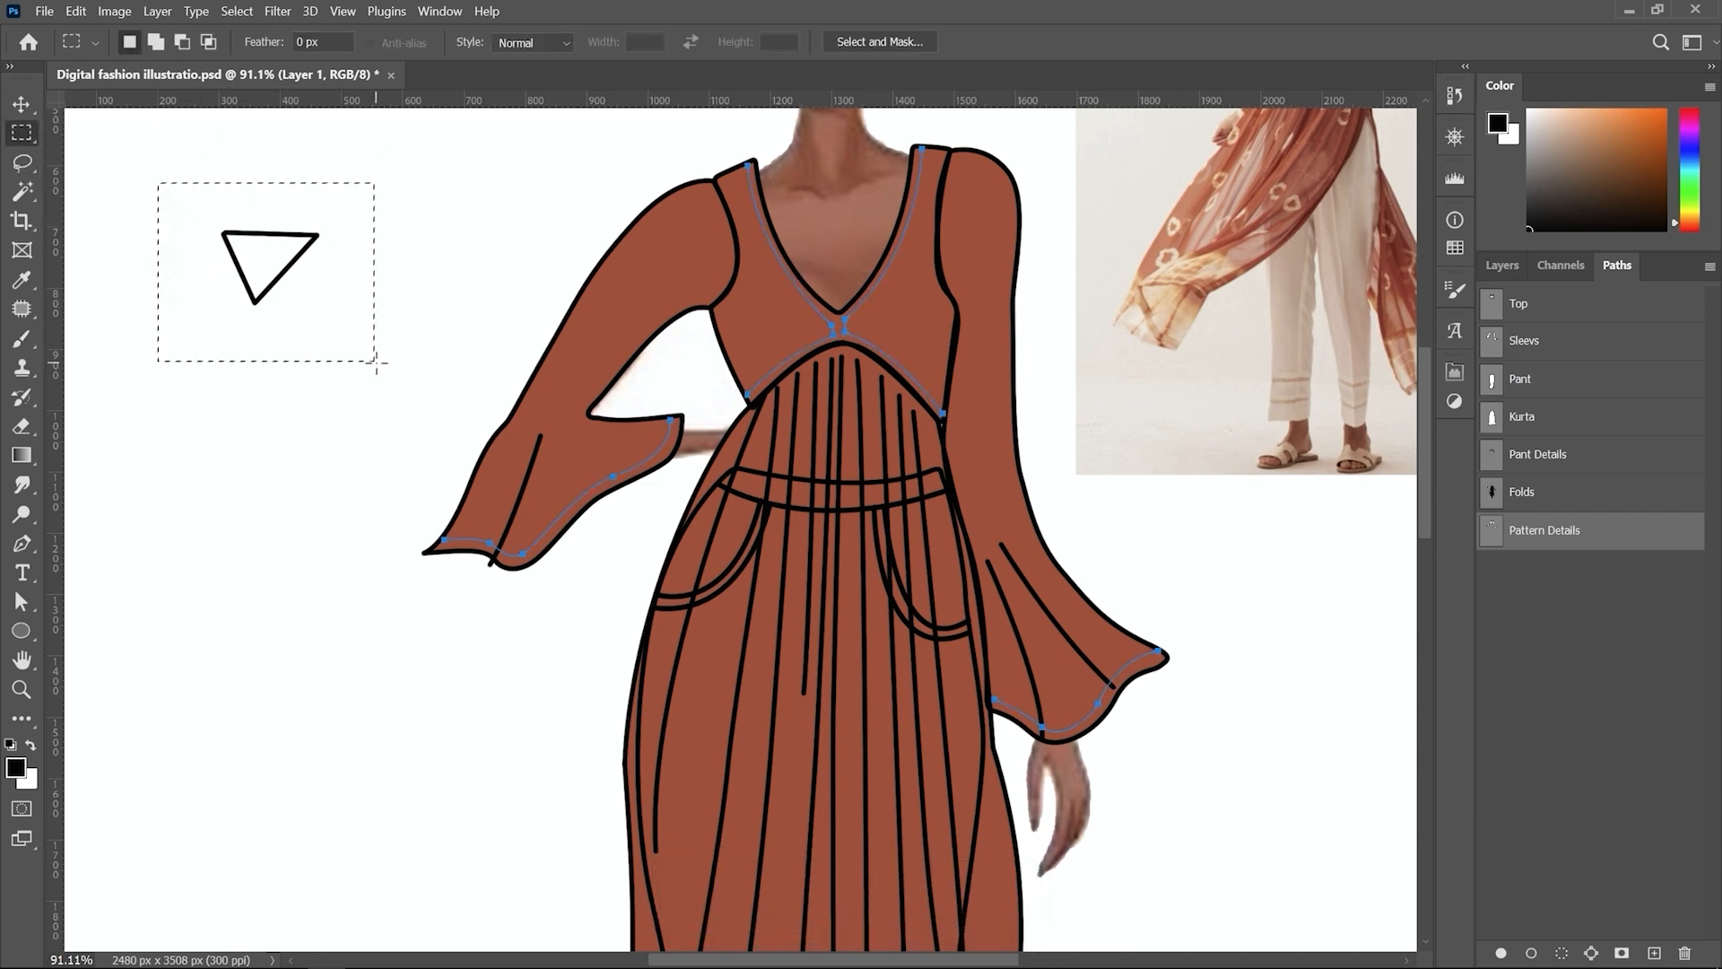
Step: Rename Layer 1 as Tringle Details
{"action": "left_click", "coordinate": [1507, 267]}
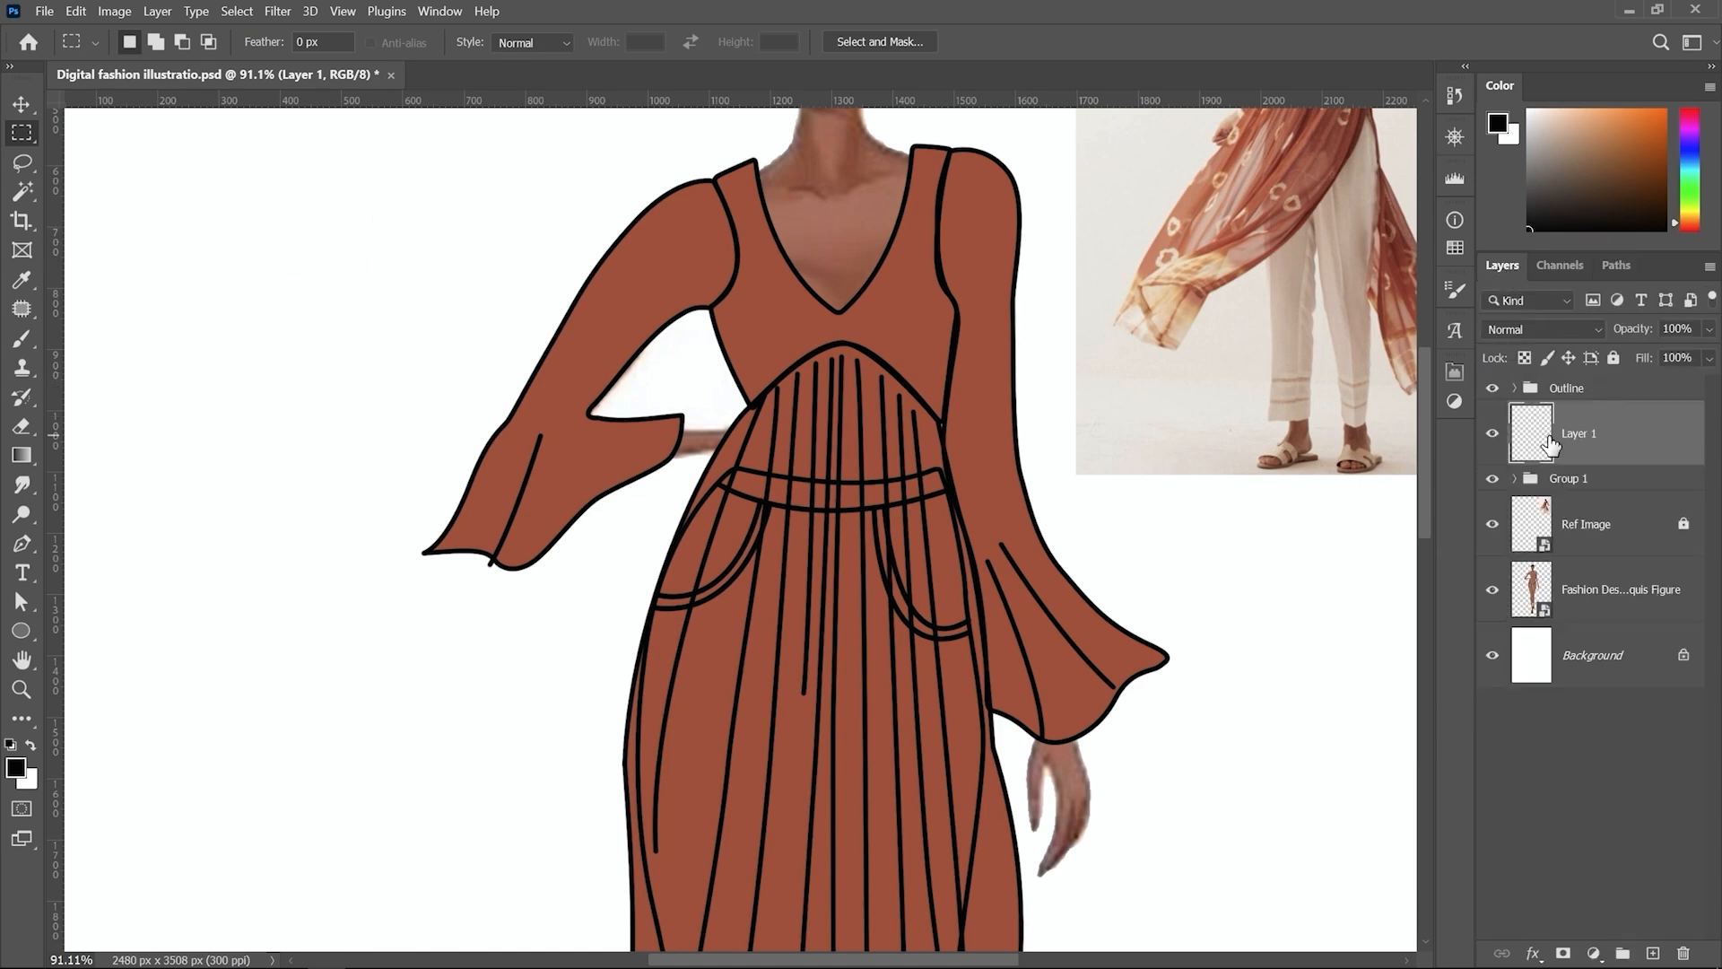
{"action": "double_click", "coordinate": [1579, 433]}
{"action": "type", "text": "Paingle Details"}
{"action": "key", "text": "Return"}
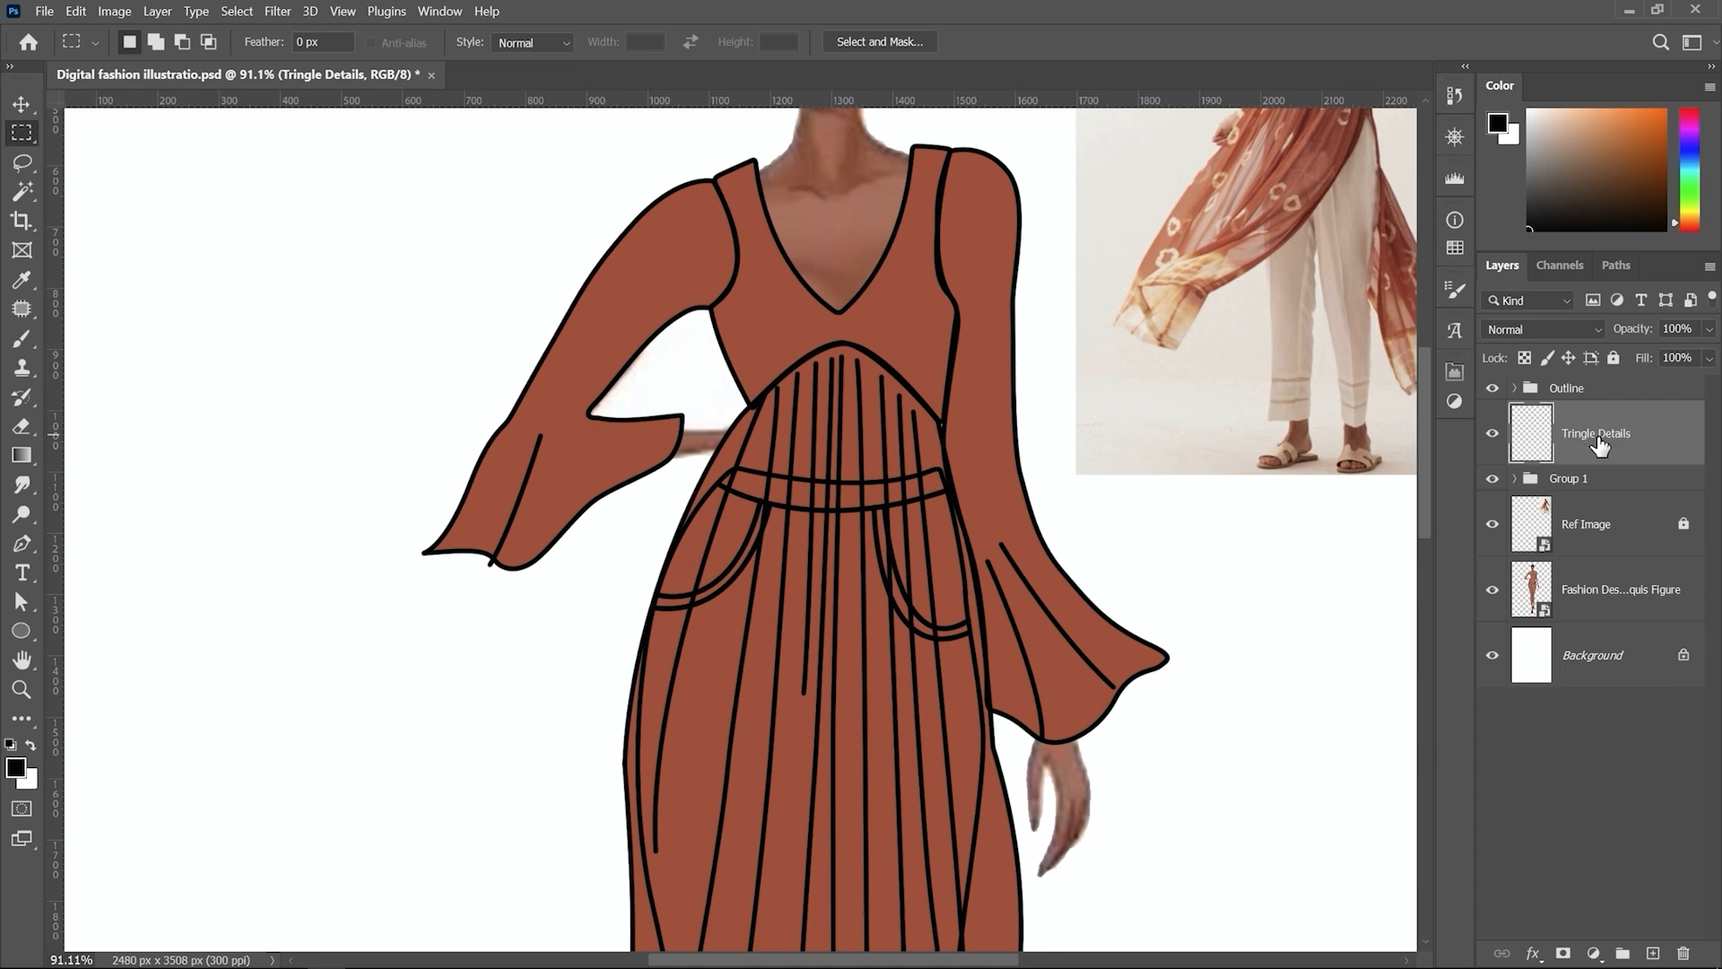
Step: Try to stroke the Pattern Details path on the Tringle Details layer
{"action": "left_click", "coordinate": [1620, 266]}
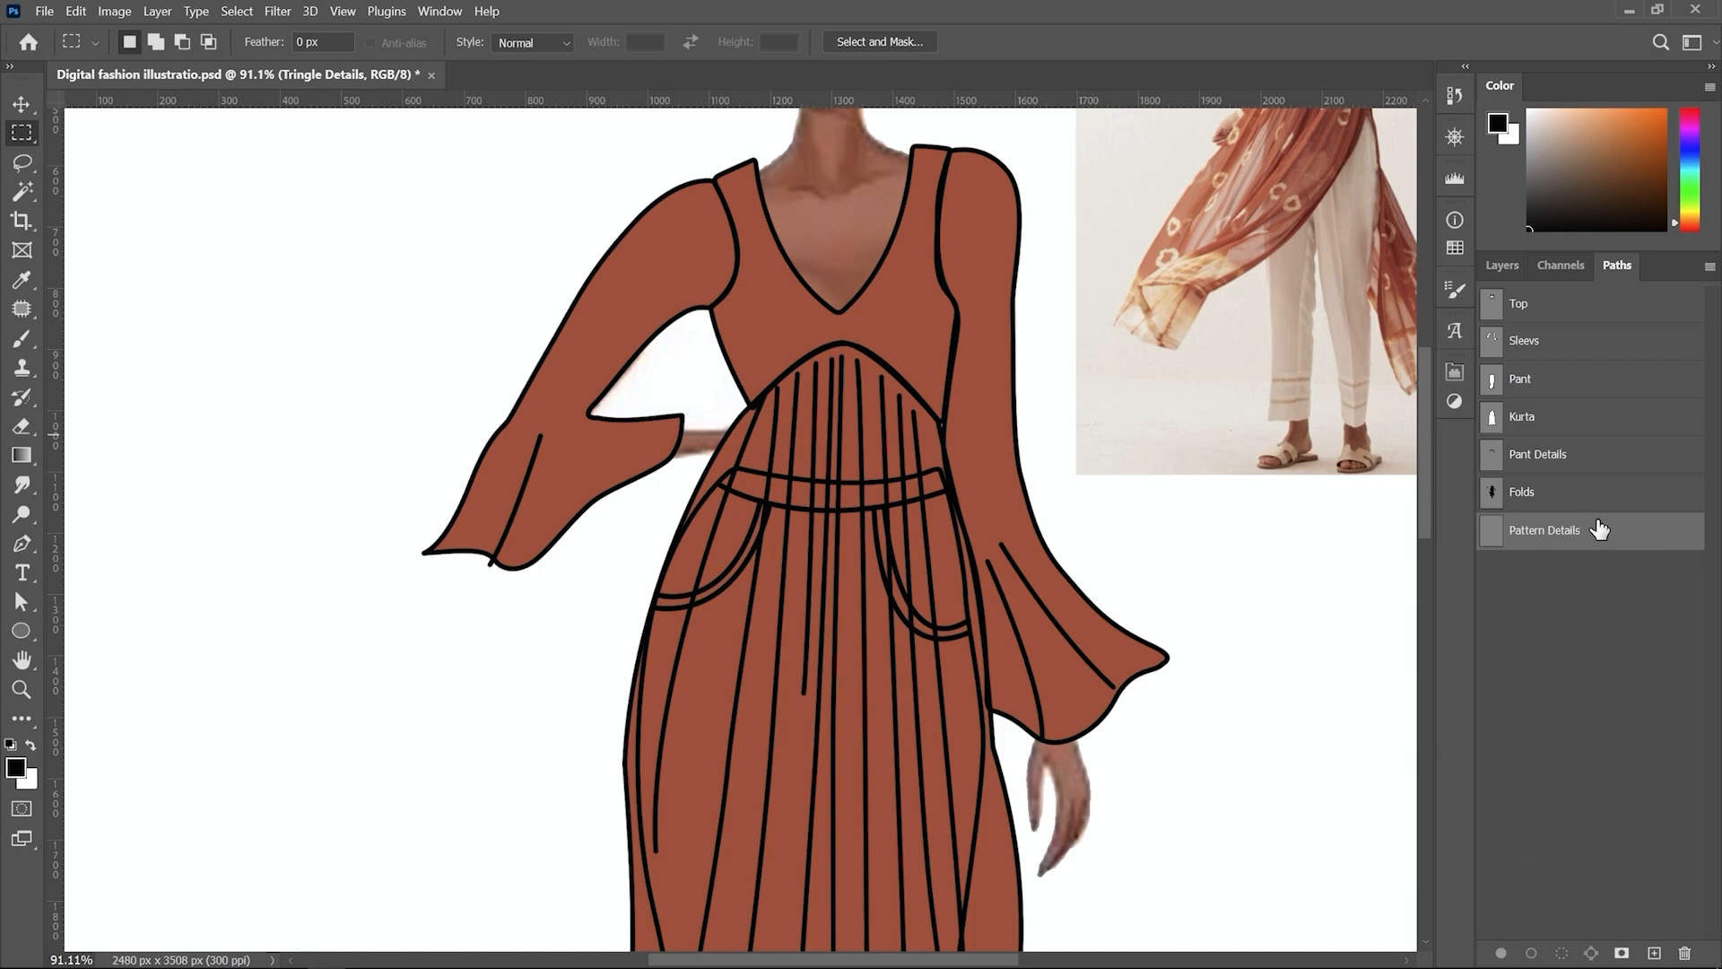
{"action": "key", "text": "v"}
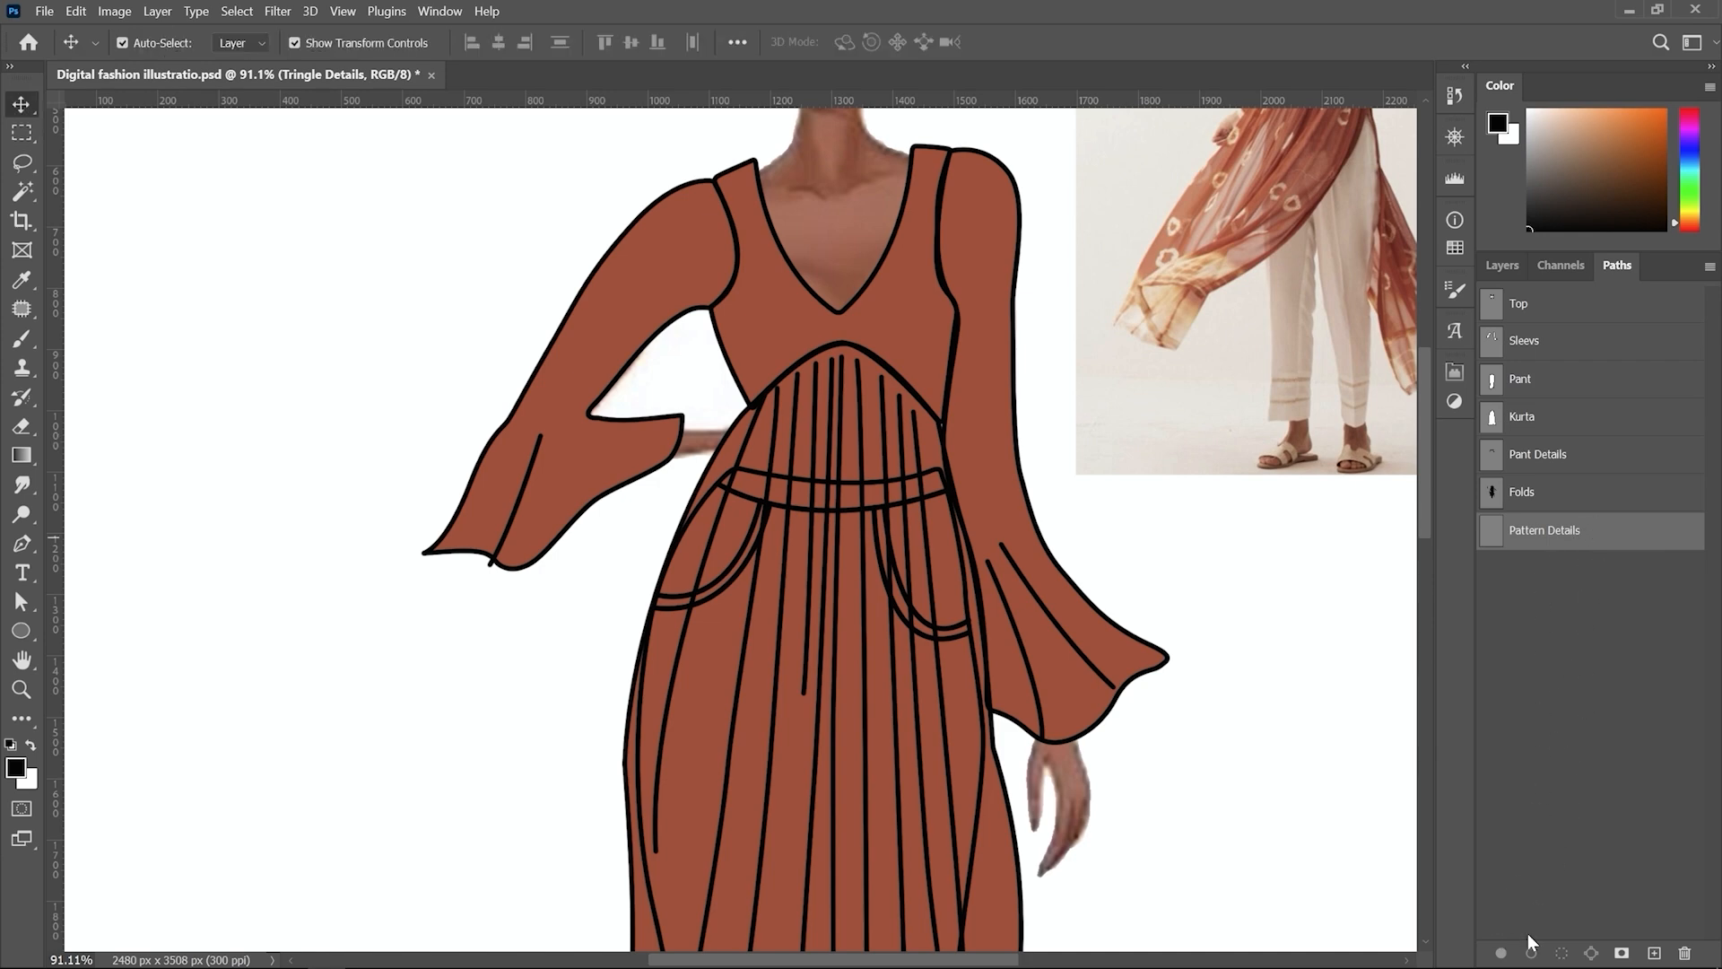
{"action": "left_click", "coordinate": [22, 543]}
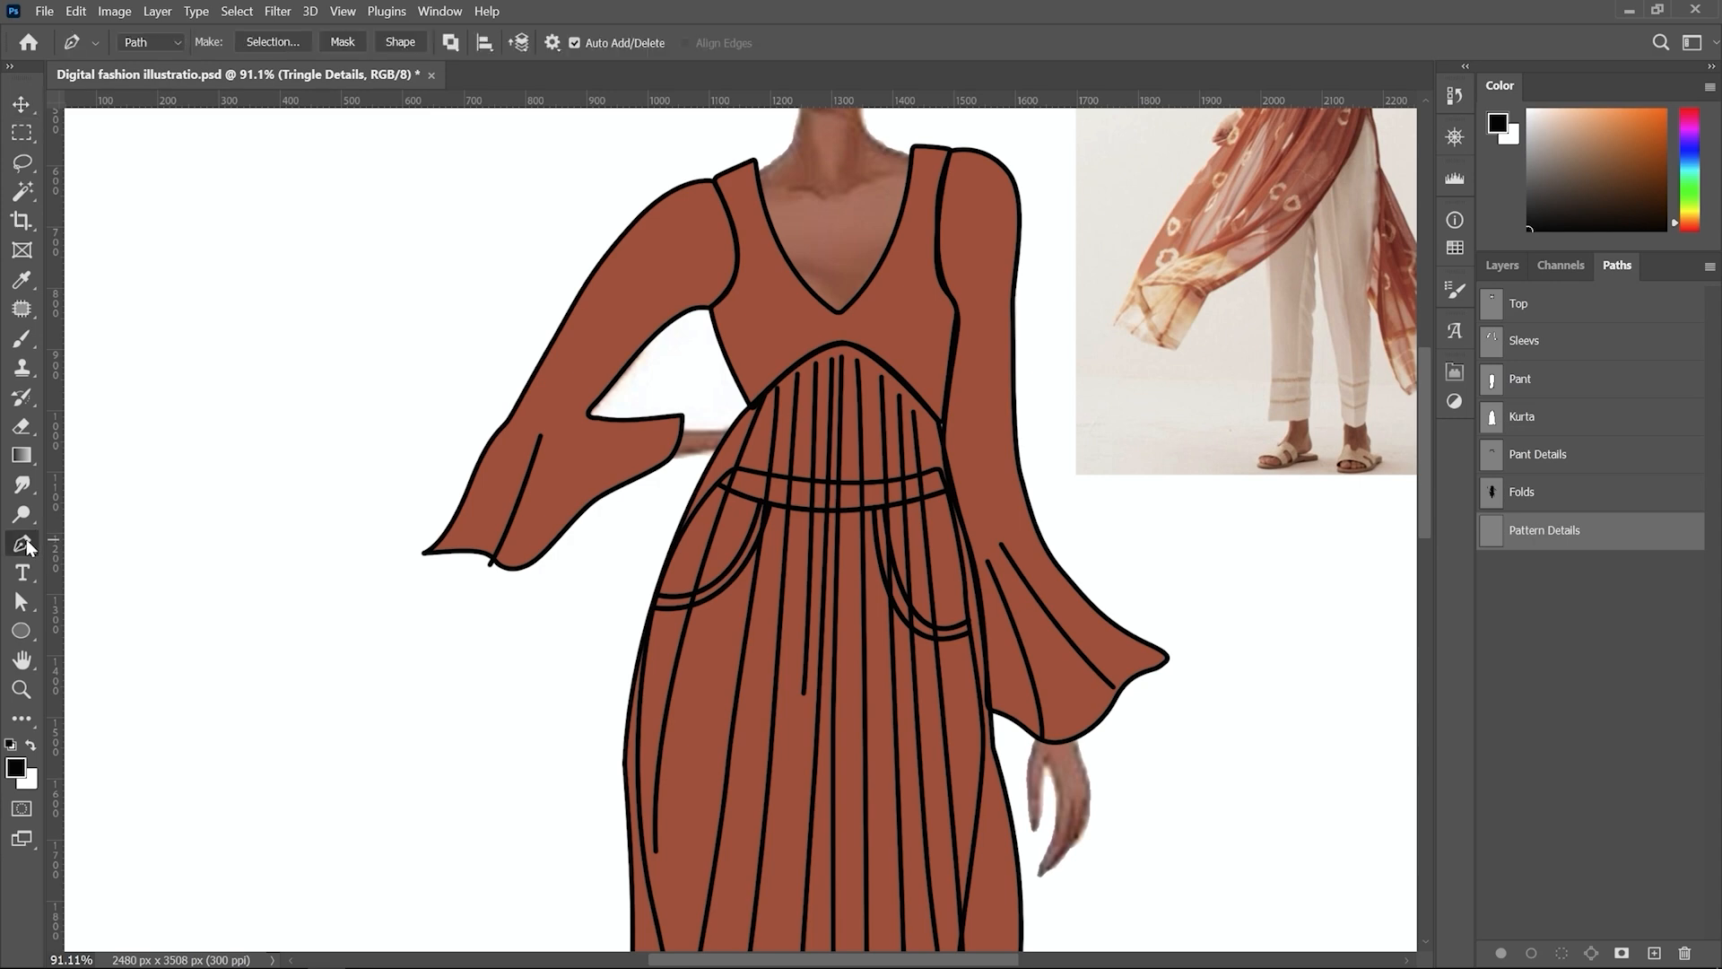
{"action": "left_click_drag", "start_coordinate": [1518, 530], "coordinate": [1527, 953]}
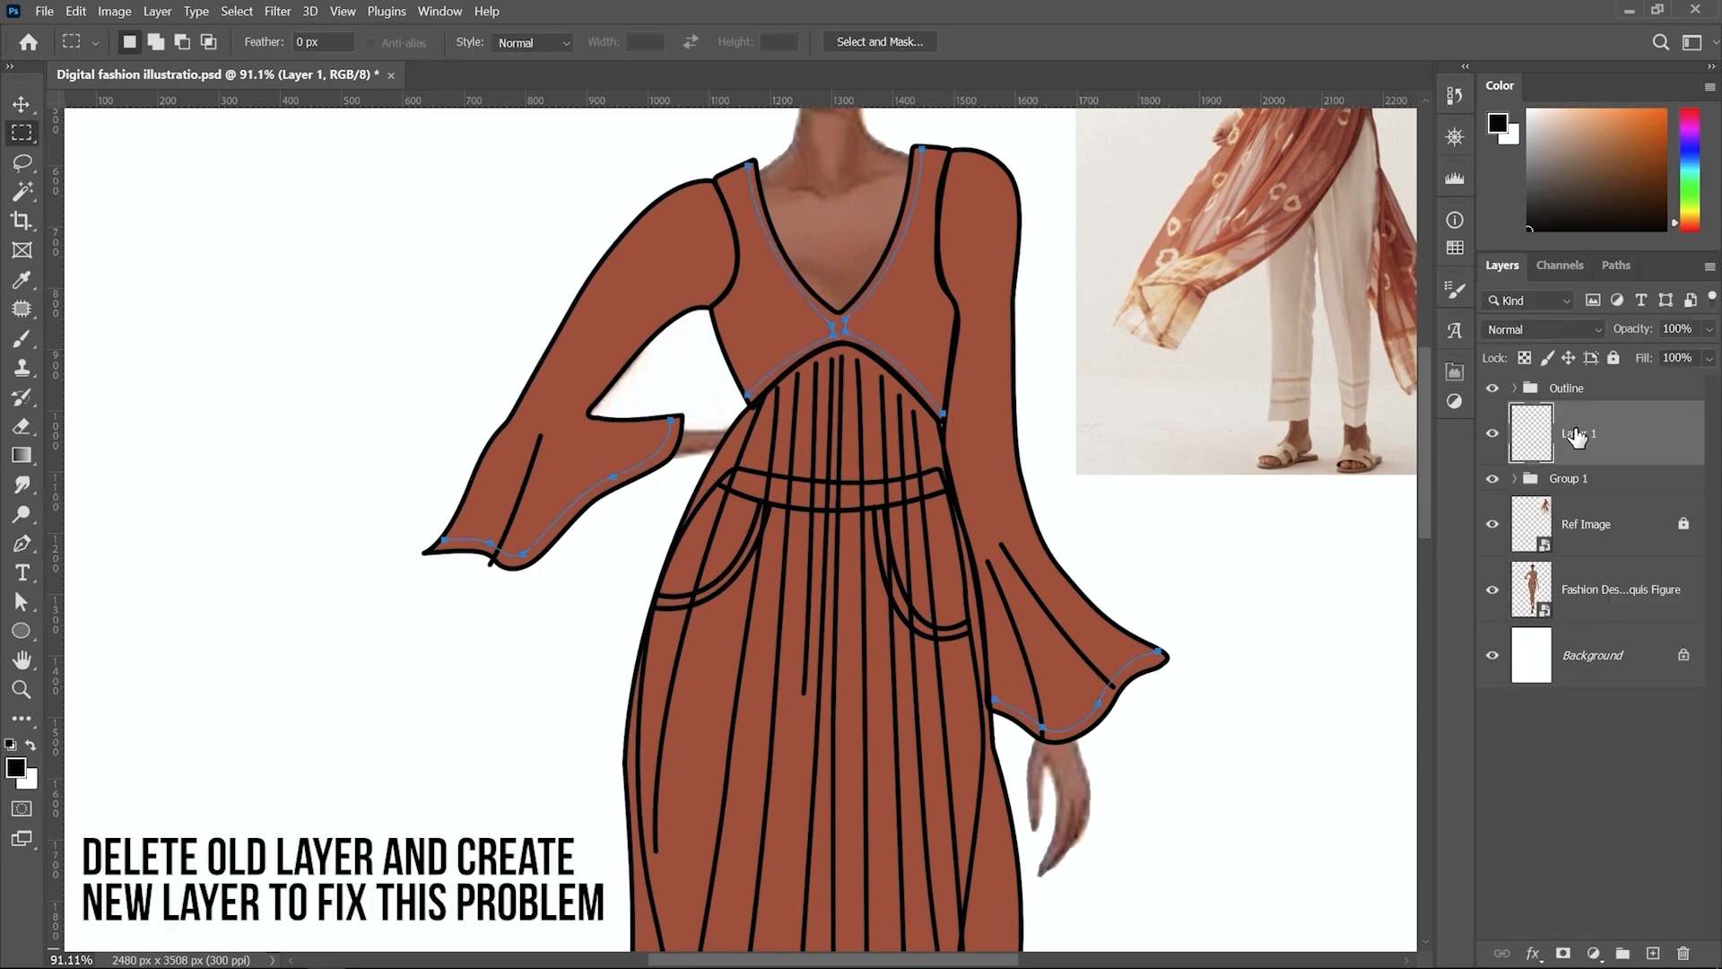
Step: Rename the replacement layer above Group 1 as Tringle Design
{"action": "double_click", "coordinate": [1578, 433]}
{"action": "type", "text": "Tringle Design"}
{"action": "key", "text": "Return"}
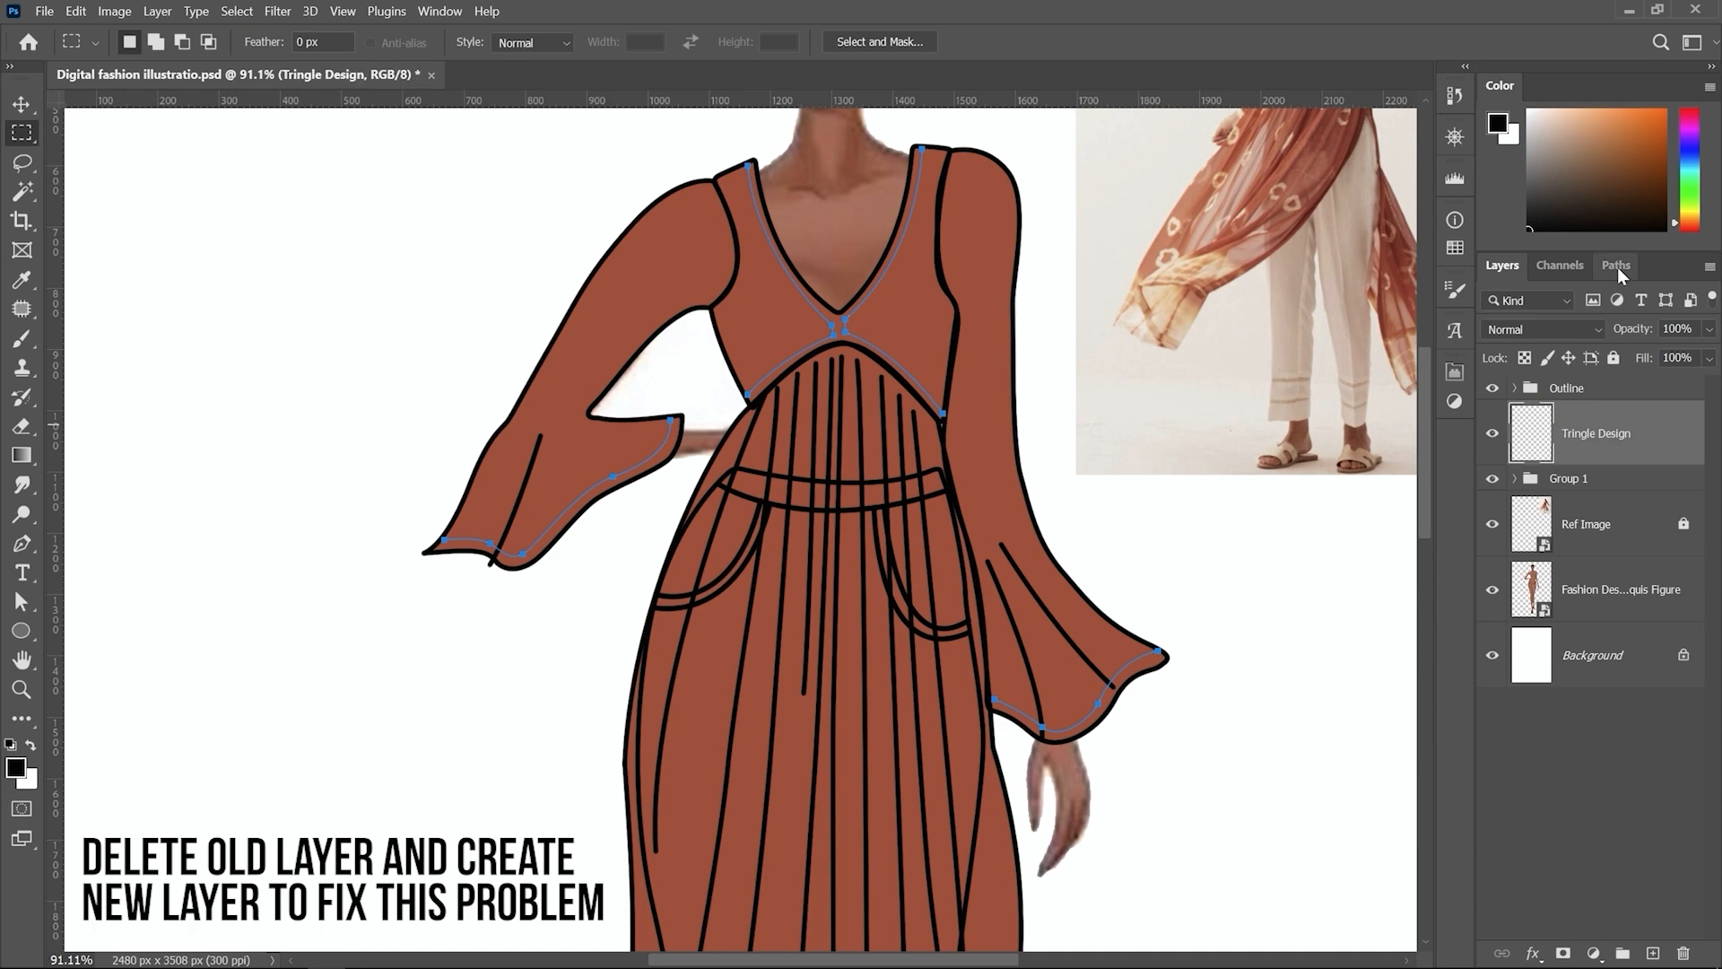
Step: Set the foreground color to light gray and try stroking the Pattern Details path with the full-size triangle brush
{"action": "left_click", "coordinate": [1617, 266]}
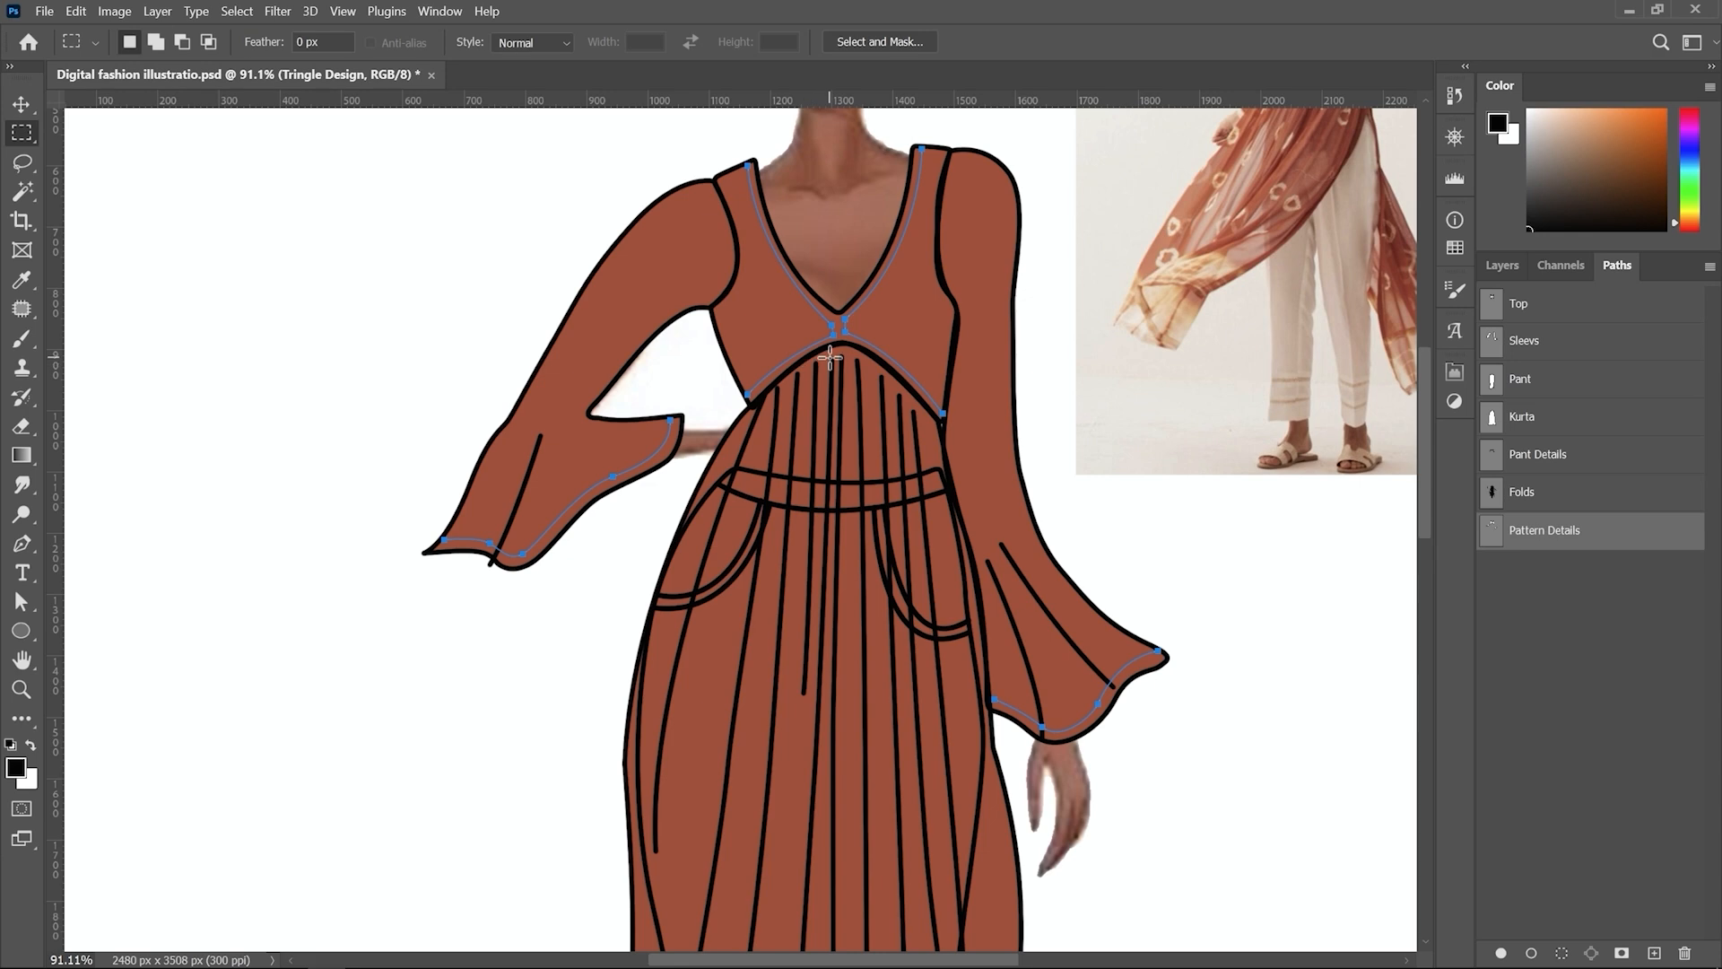
{"action": "left_click", "coordinate": [1527, 126]}
{"action": "left_click", "coordinate": [1530, 954]}
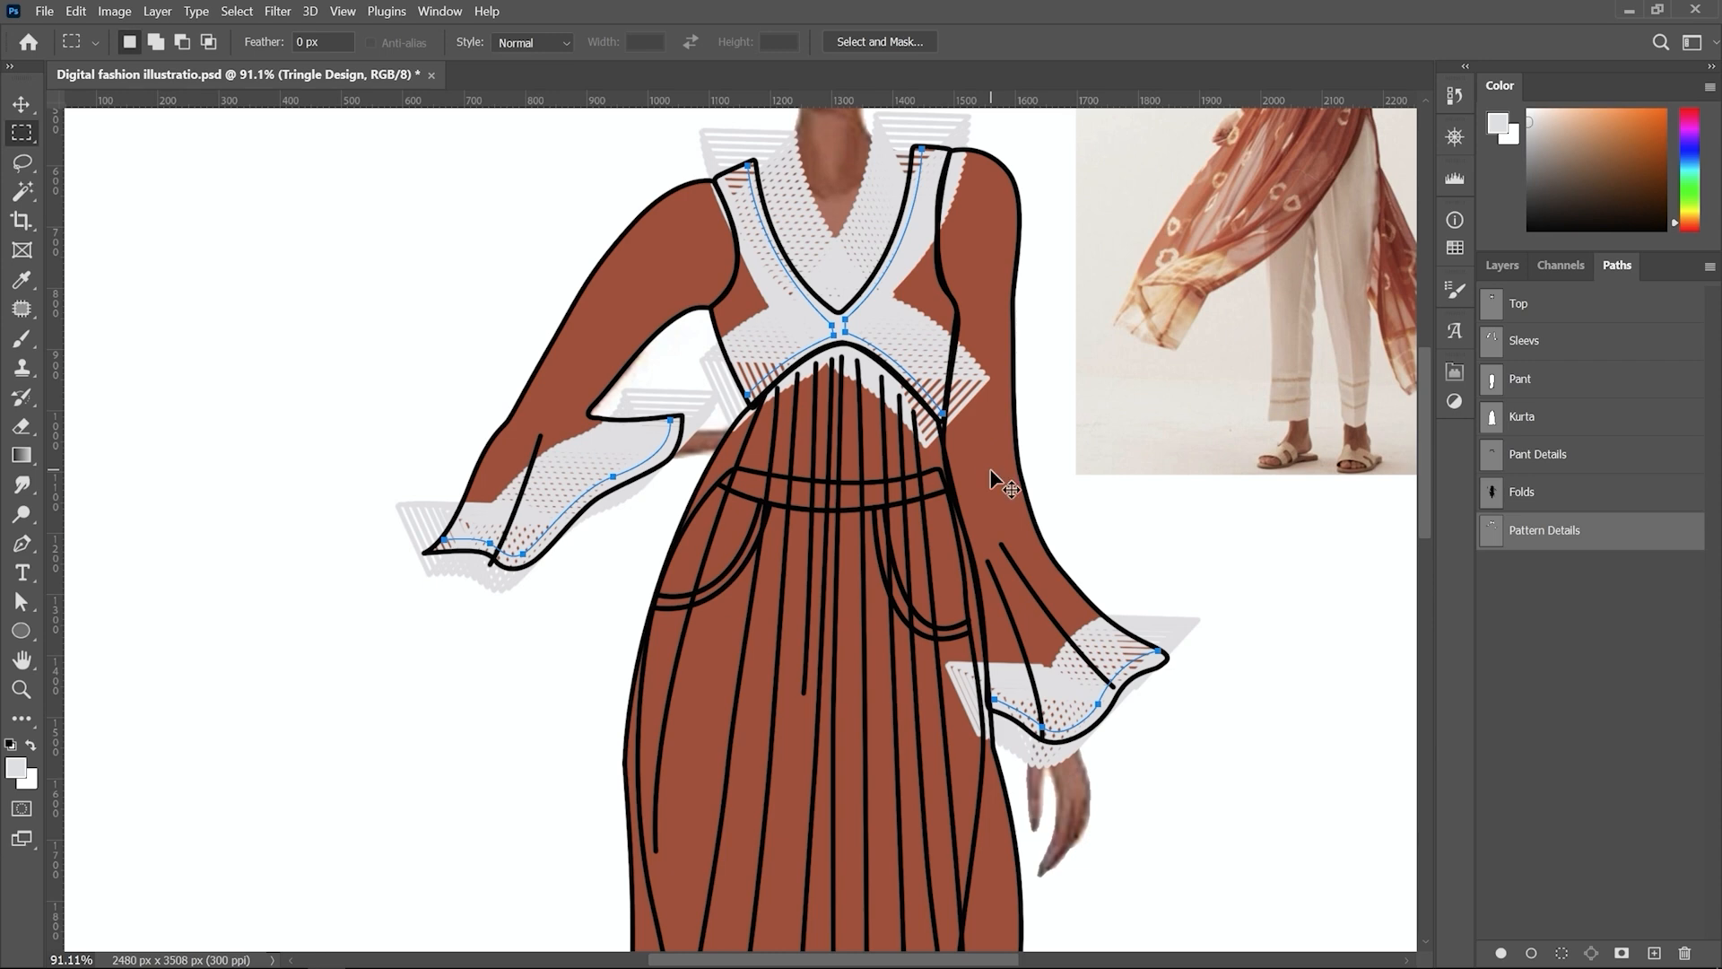
{"action": "key", "text": "ctrl+z"}
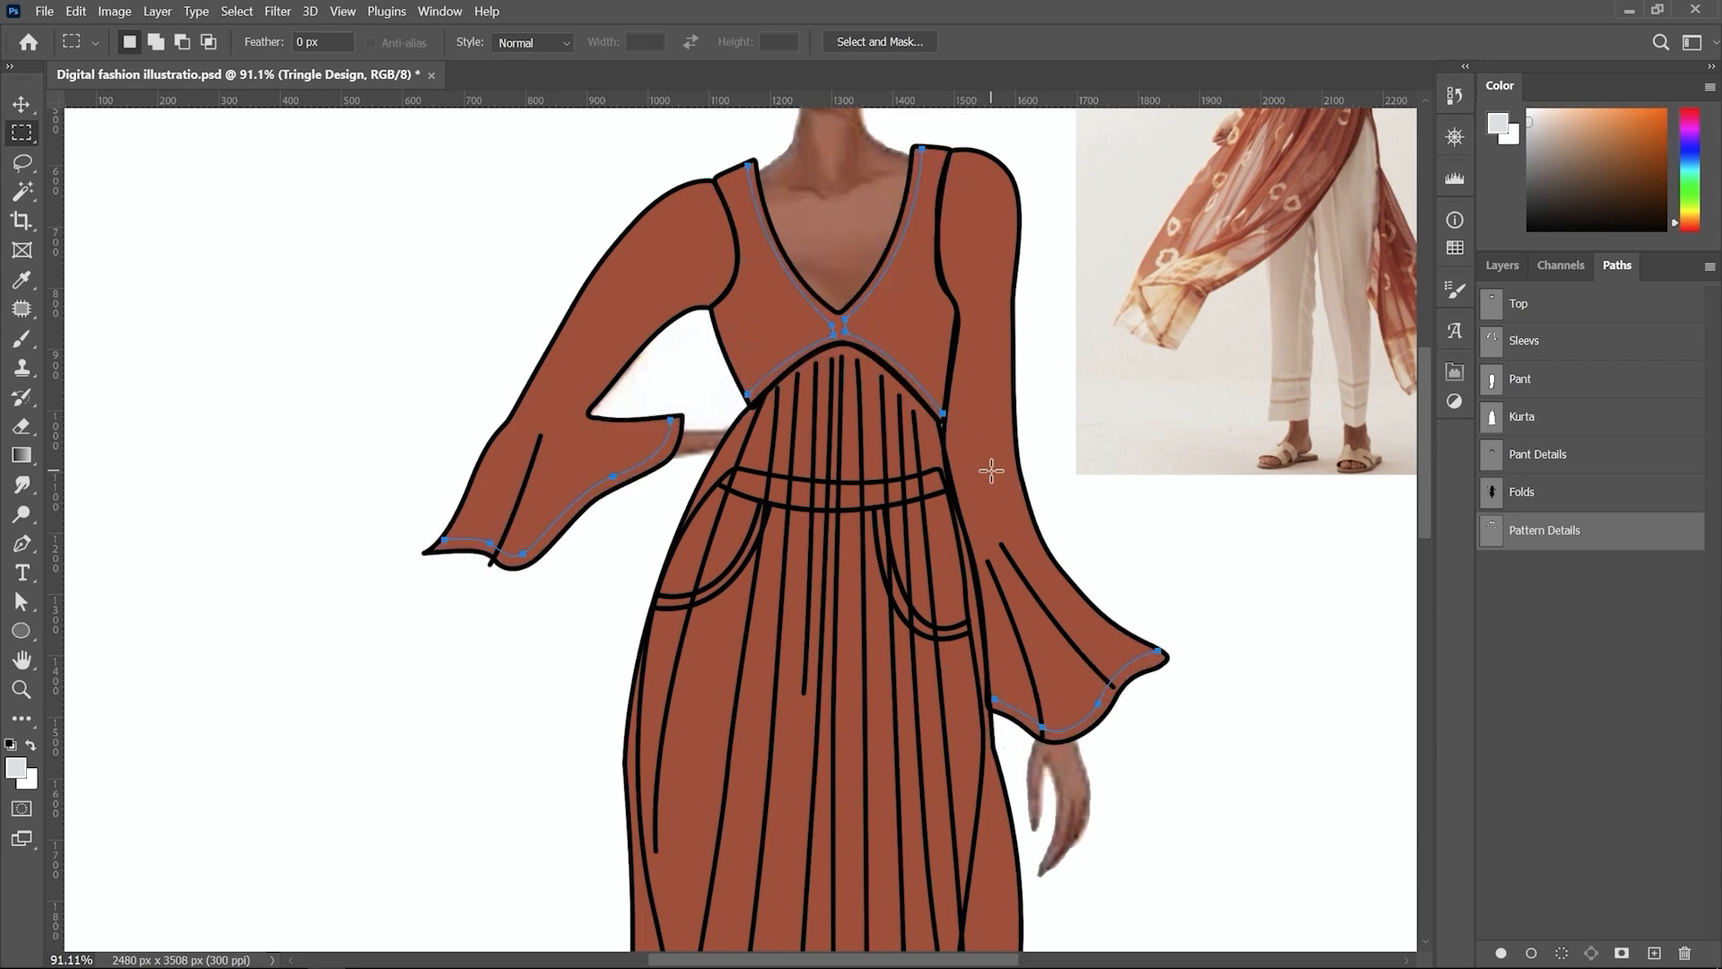
Step: Try stroking the Pattern Details path with the triangle brush reduced to 30 px
{"action": "left_click", "coordinate": [22, 339]}
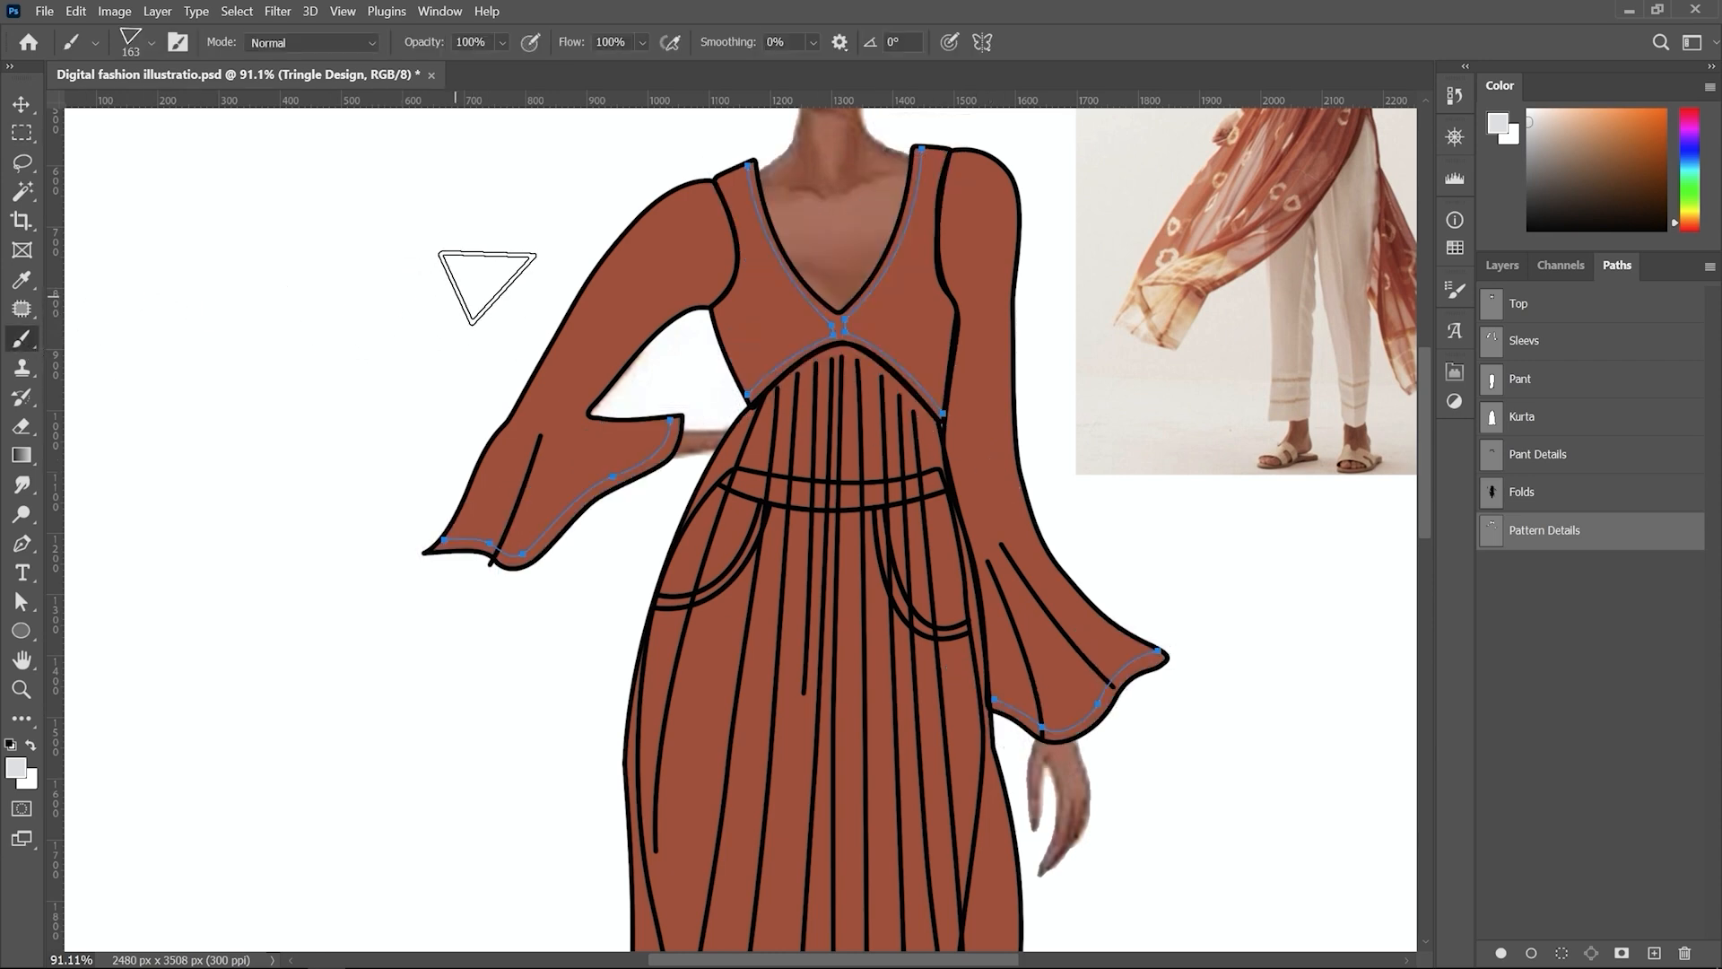
{"action": "key", "text": "bracketleft"}
{"action": "key", "text": "bracketleft"}
{"action": "key", "text": "bracketleft"}
{"action": "key", "text": "bracketleft"}
{"action": "key", "text": "bracketleft"}
{"action": "key", "text": "bracketleft"}
{"action": "key", "text": "bracketleft"}
{"action": "key", "text": "bracketleft"}
{"action": "key", "text": "bracketleft"}
{"action": "key", "text": "bracketleft"}
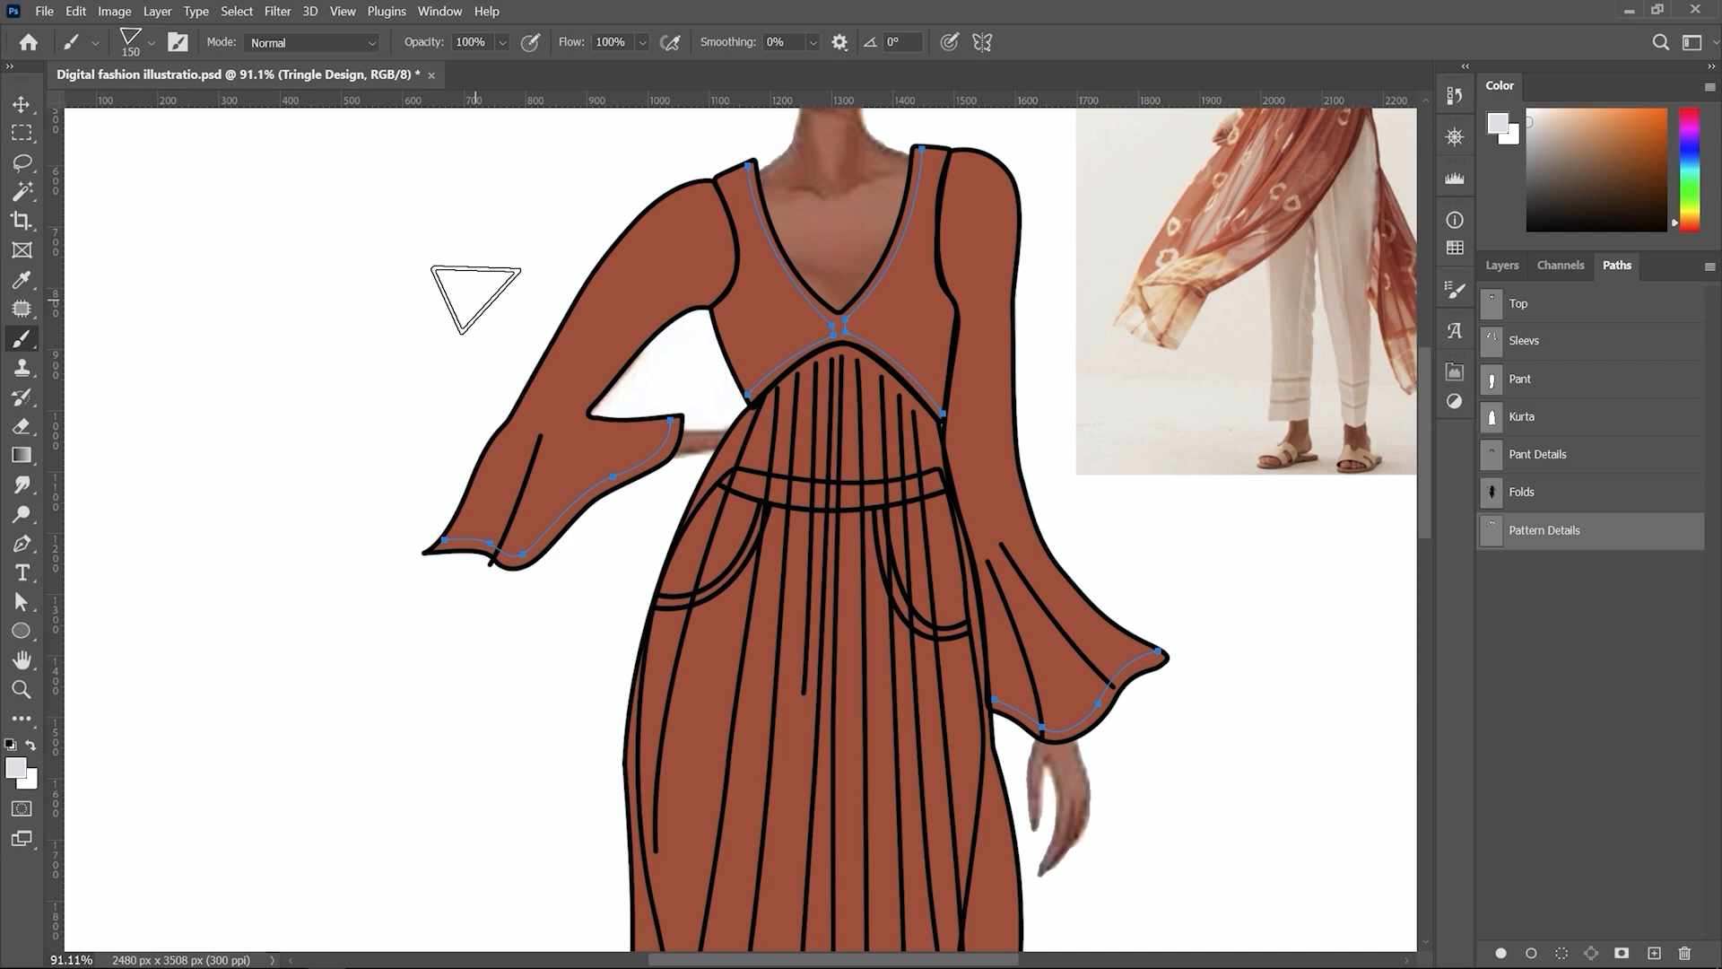
{"action": "key", "text": "bracketleft"}
{"action": "key", "text": "bracketleft"}
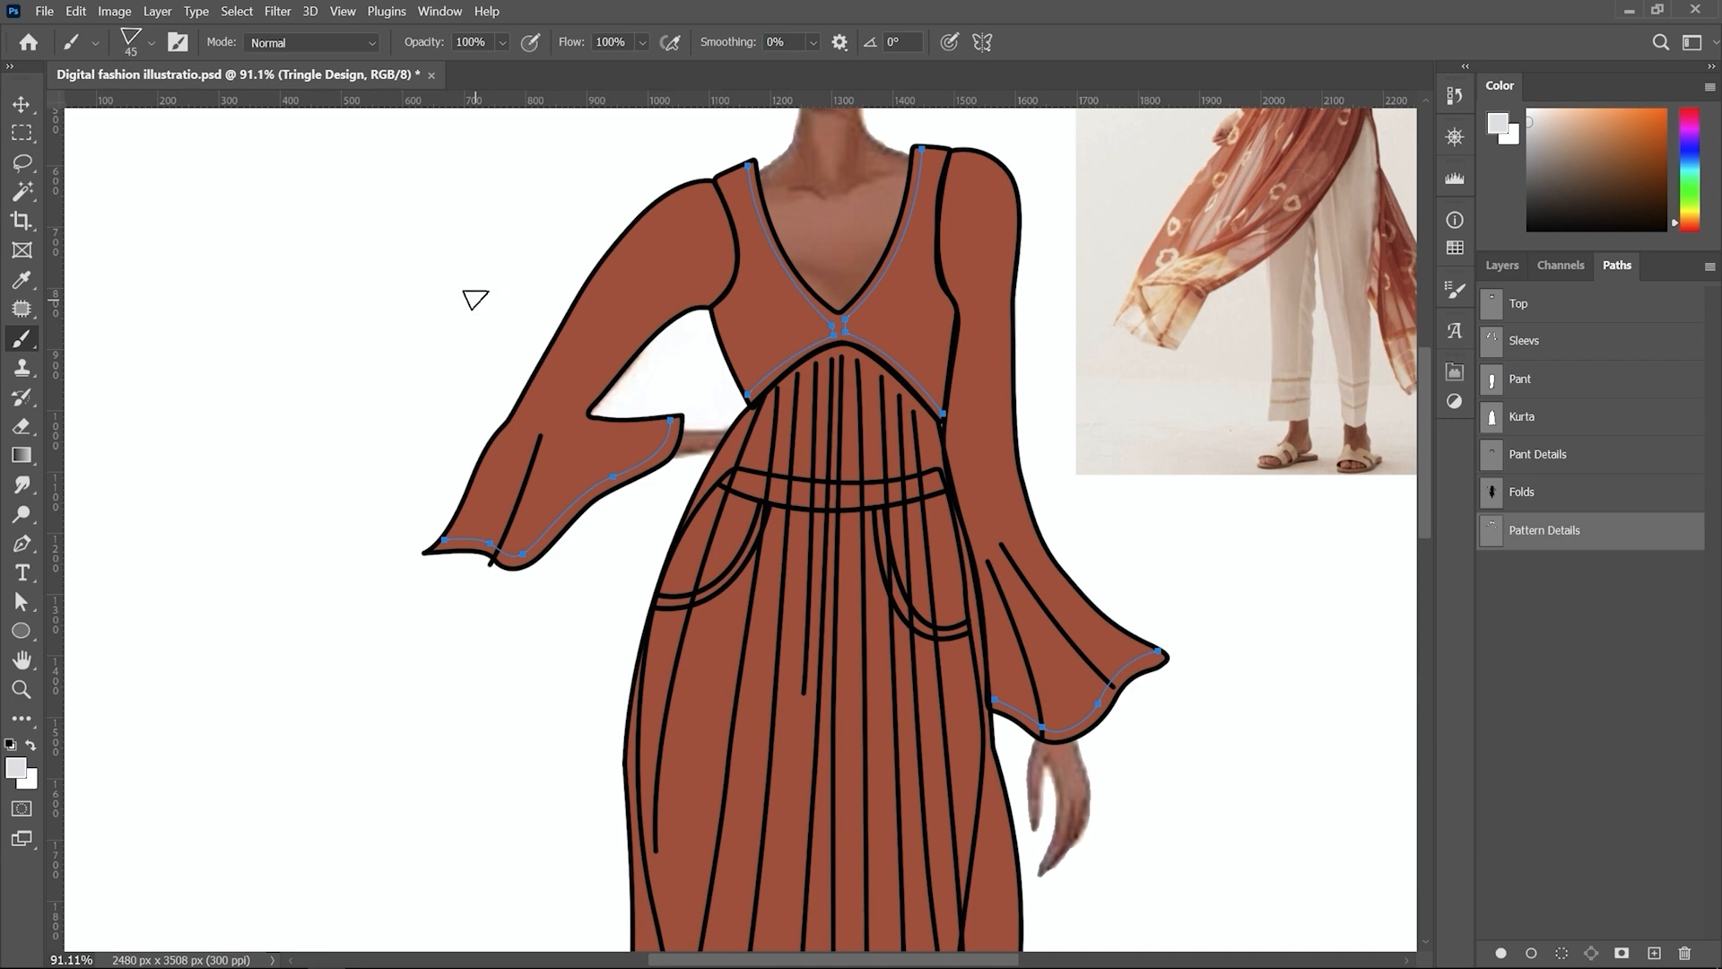
{"action": "key", "text": "bracketleft"}
{"action": "left_click", "coordinate": [1530, 953]}
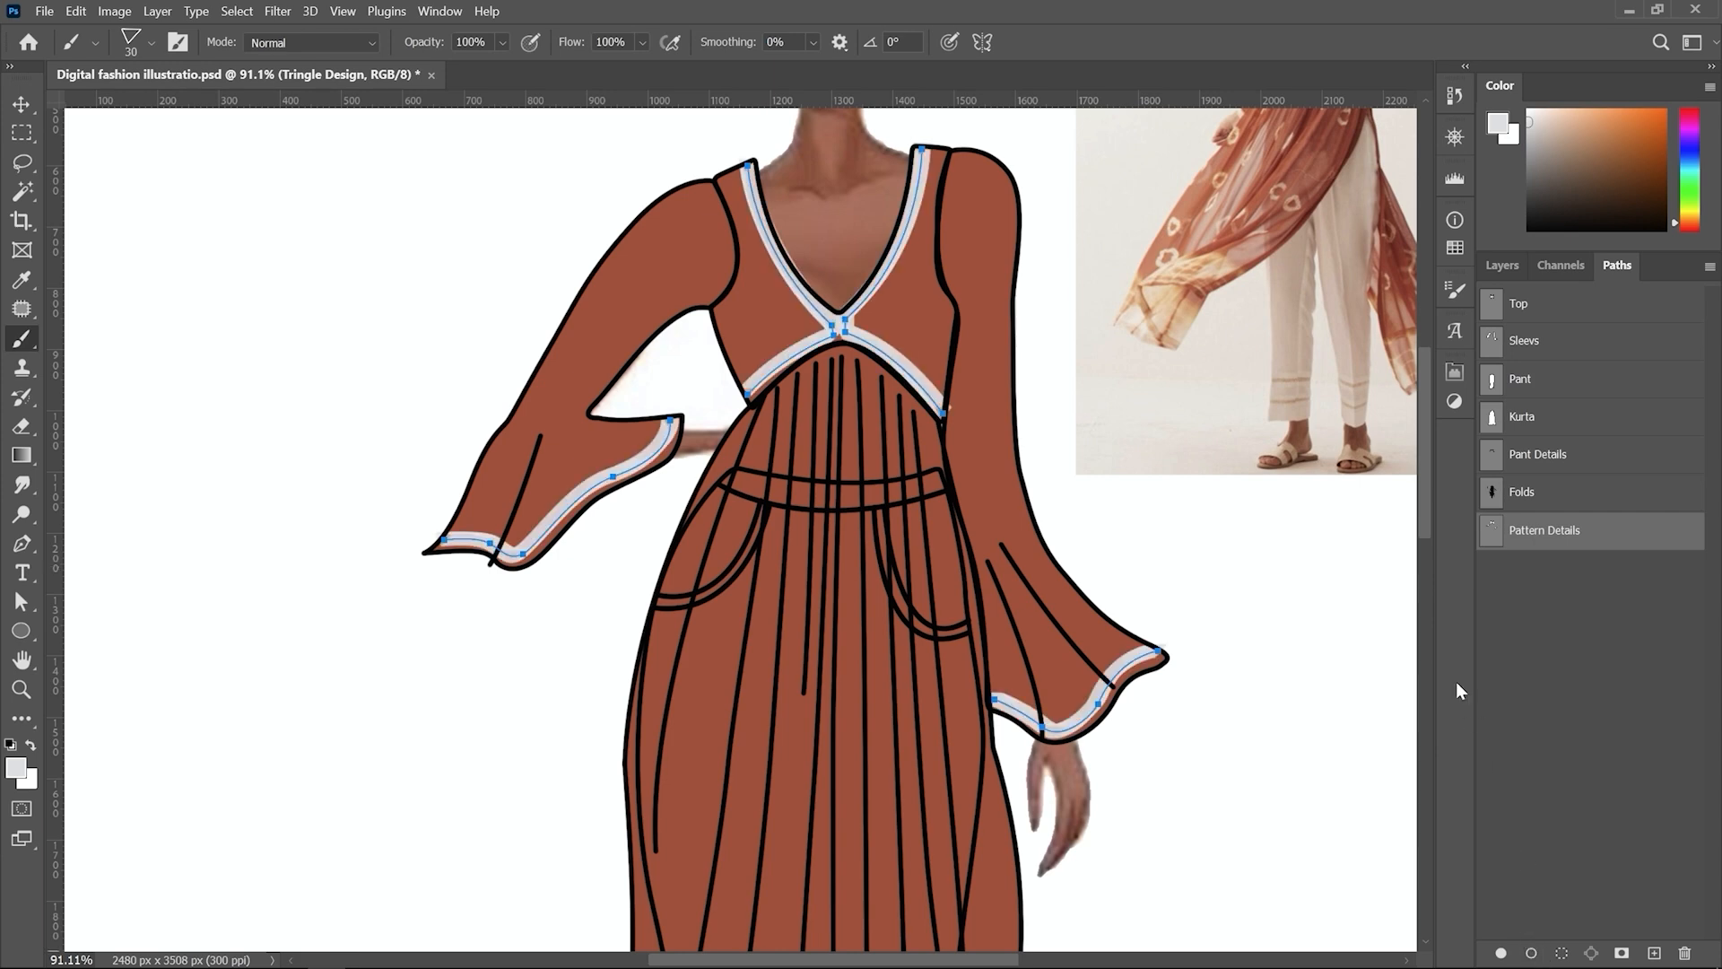
{"action": "scroll", "coordinate": [870, 310], "scroll_direction": "up", "scroll_amount": 2}
{"action": "scroll", "coordinate": [870, 310], "scroll_direction": "up", "scroll_amount": 3}
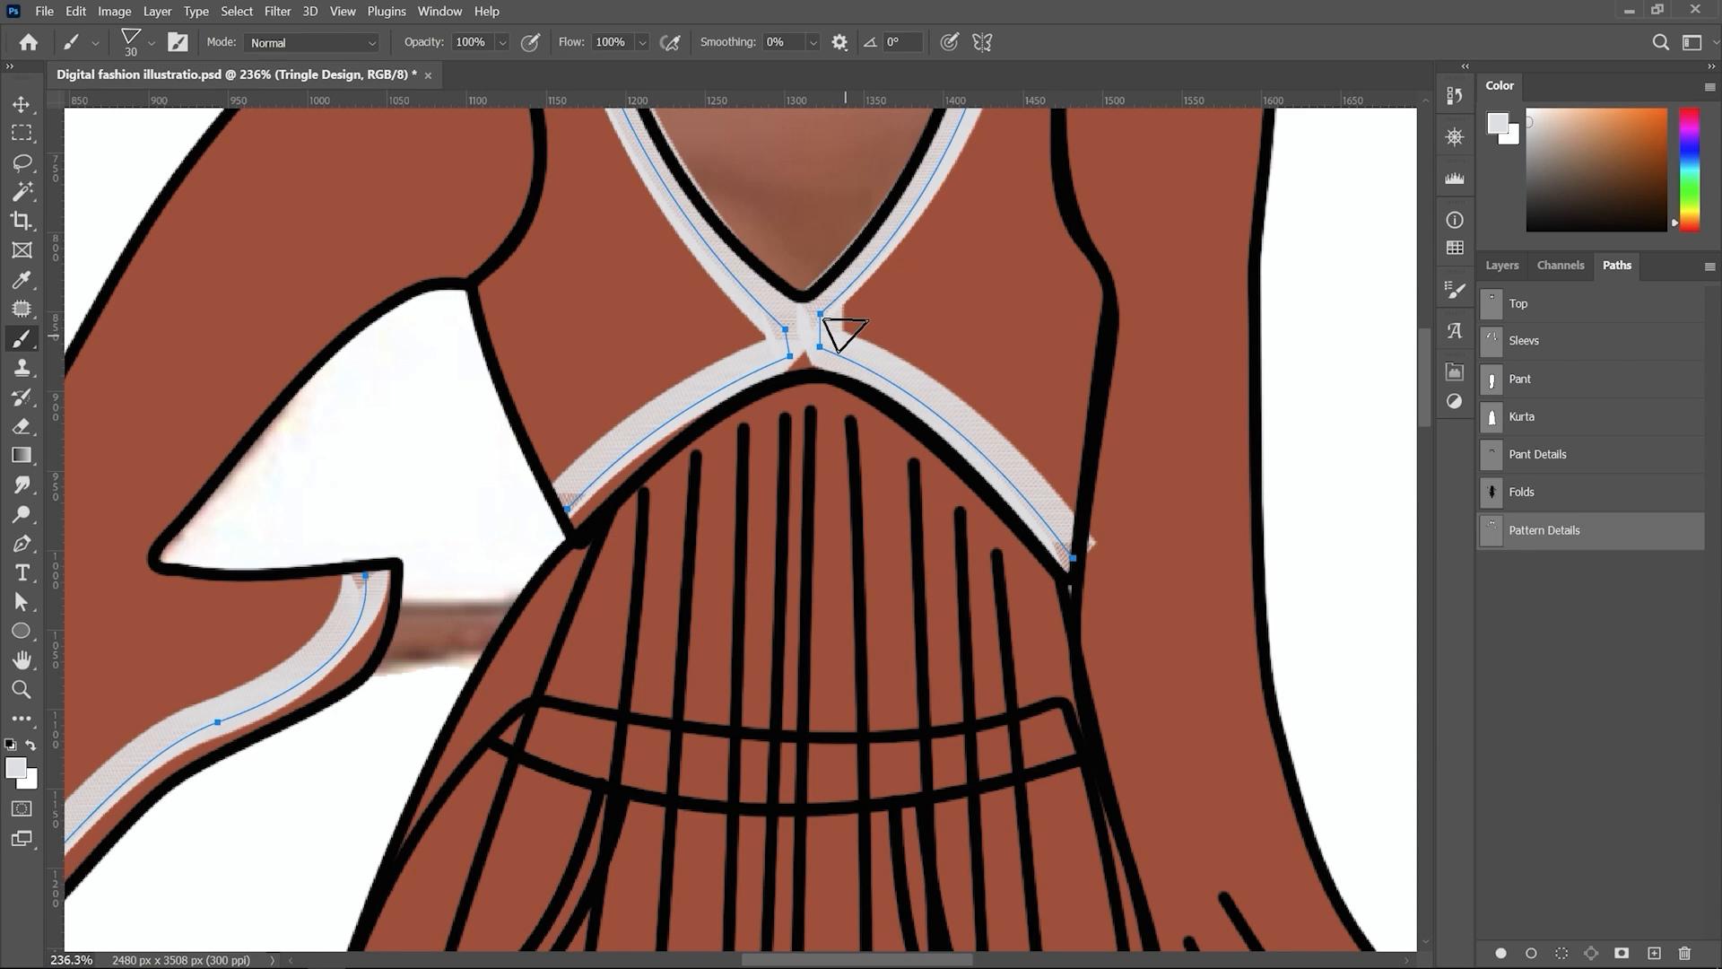
{"action": "key", "text": "ctrl+z"}
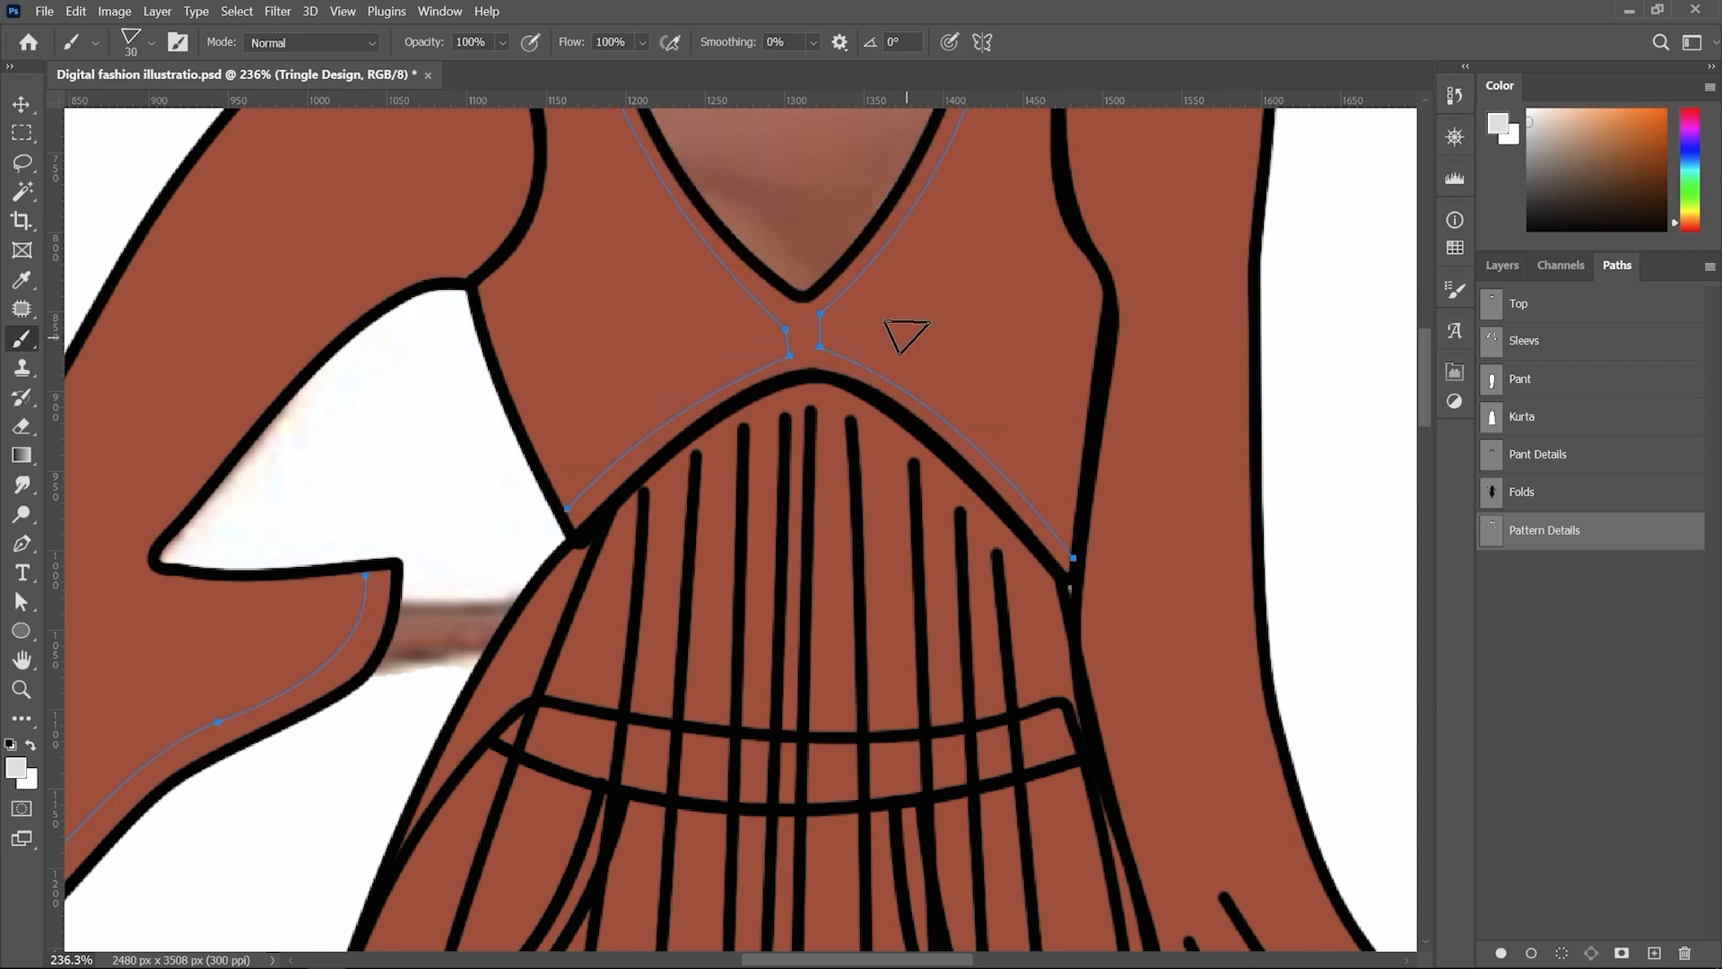
Step: Set the triangle brush's size to 20 px and its spacing to 149% in the brush settings
{"action": "key", "text": "bracketleft"}
{"action": "left_click", "coordinate": [440, 11]}
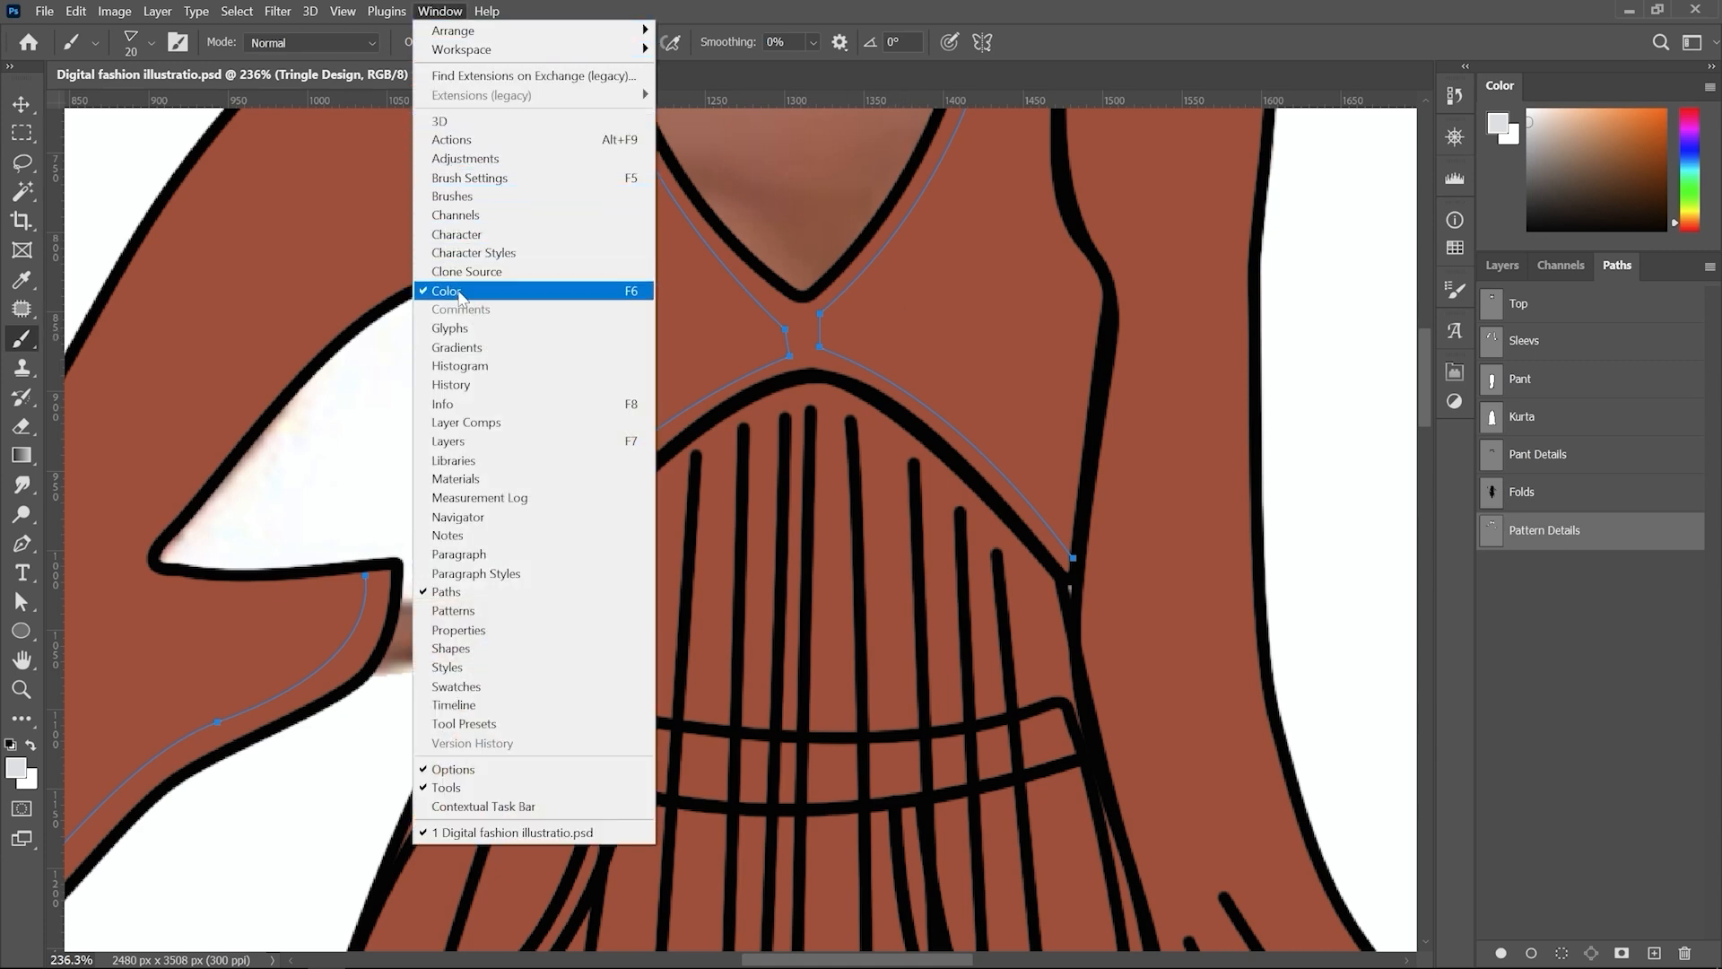
{"action": "left_click", "coordinate": [473, 177]}
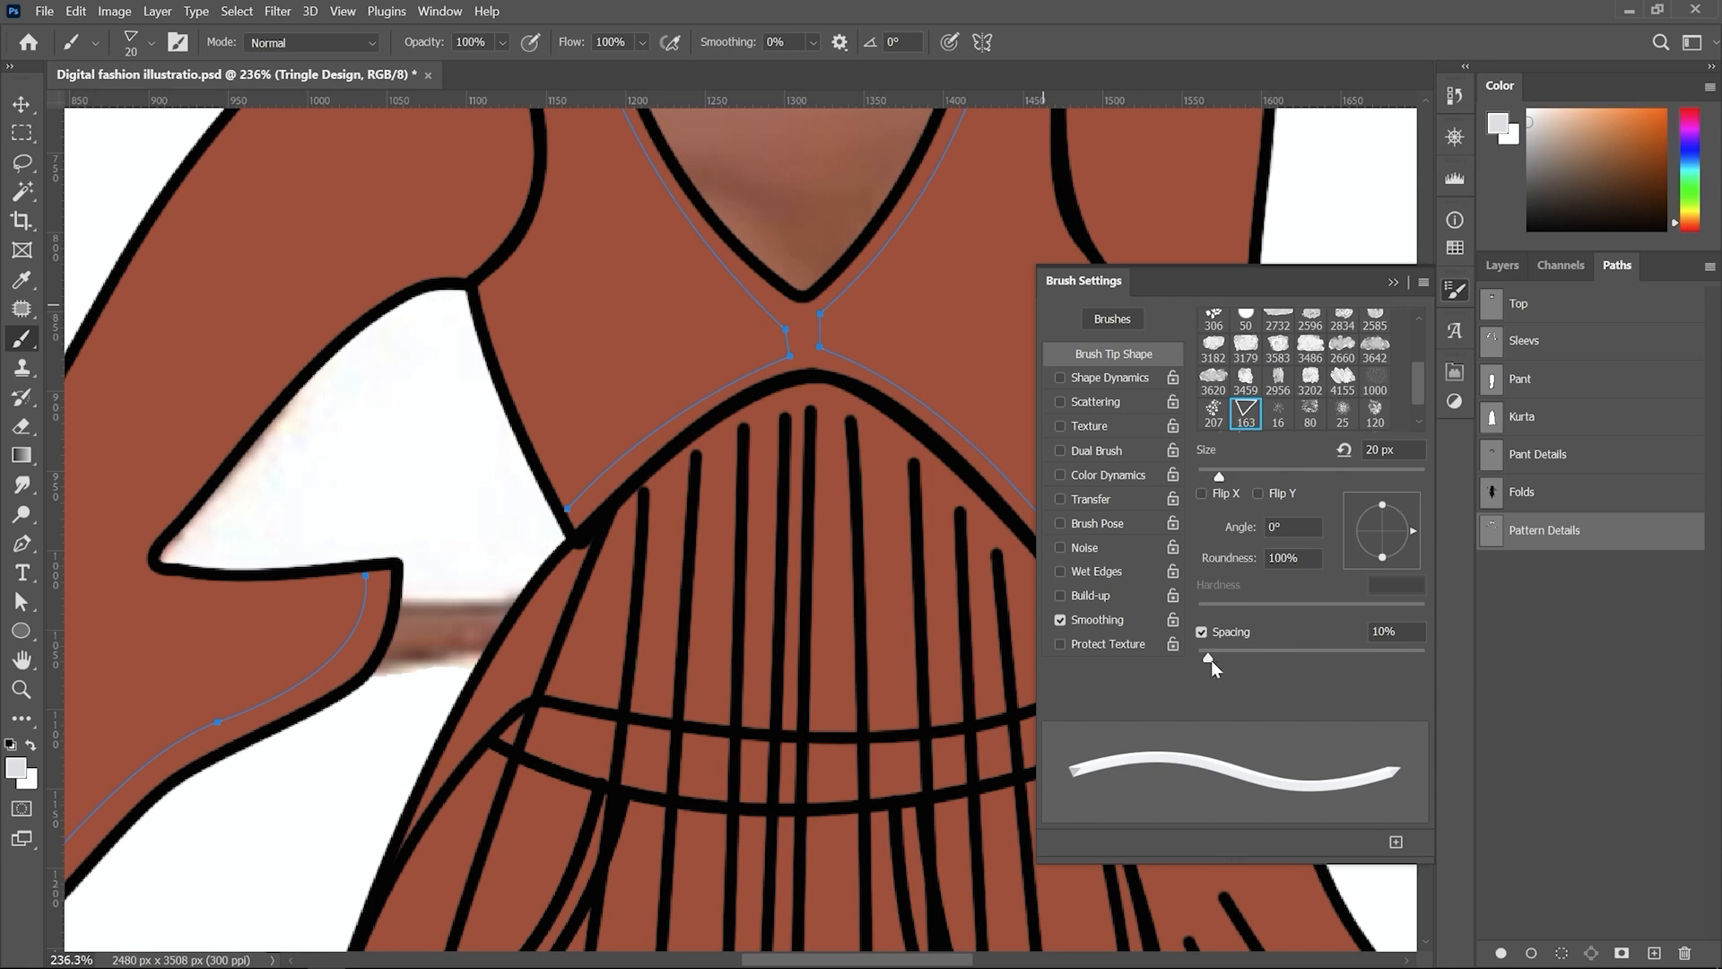
{"action": "left_click_drag", "start_coordinate": [1211, 659], "coordinate": [1340, 663]}
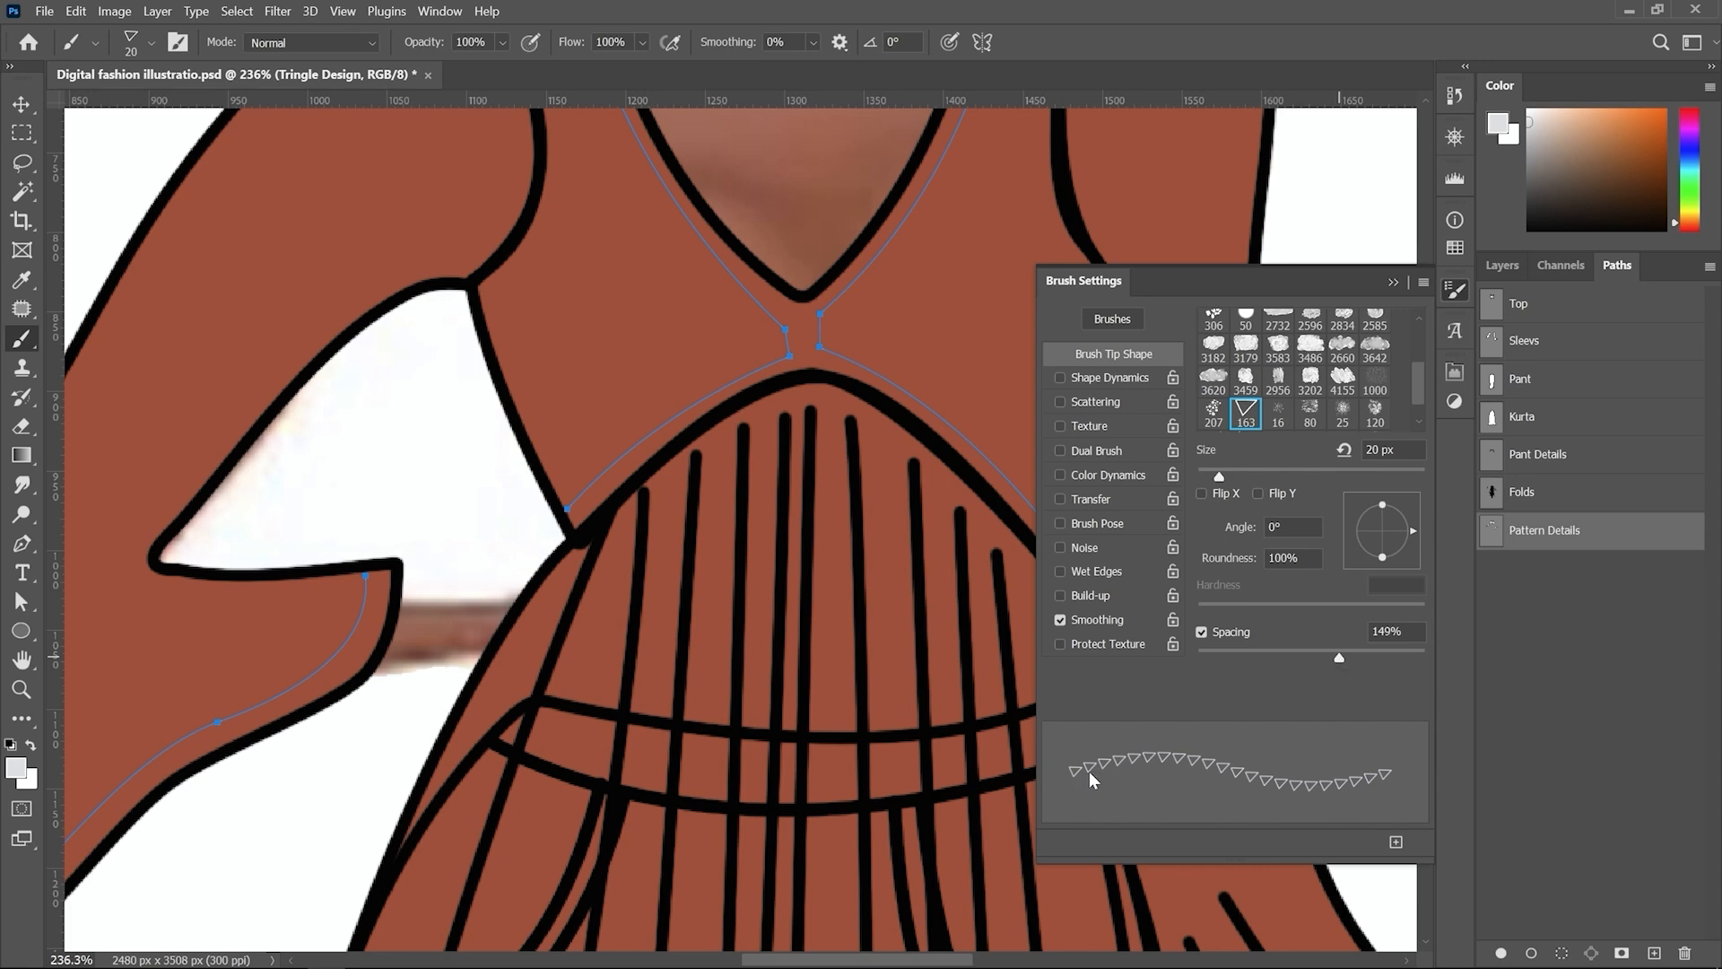
{"action": "mouse_move", "coordinate": [1219, 476]}
{"action": "left_mouse_down"}
{"action": "mouse_move", "coordinate": [1291, 476]}
{"action": "mouse_move", "coordinate": [1246, 476]}
{"action": "left_mouse_up"}
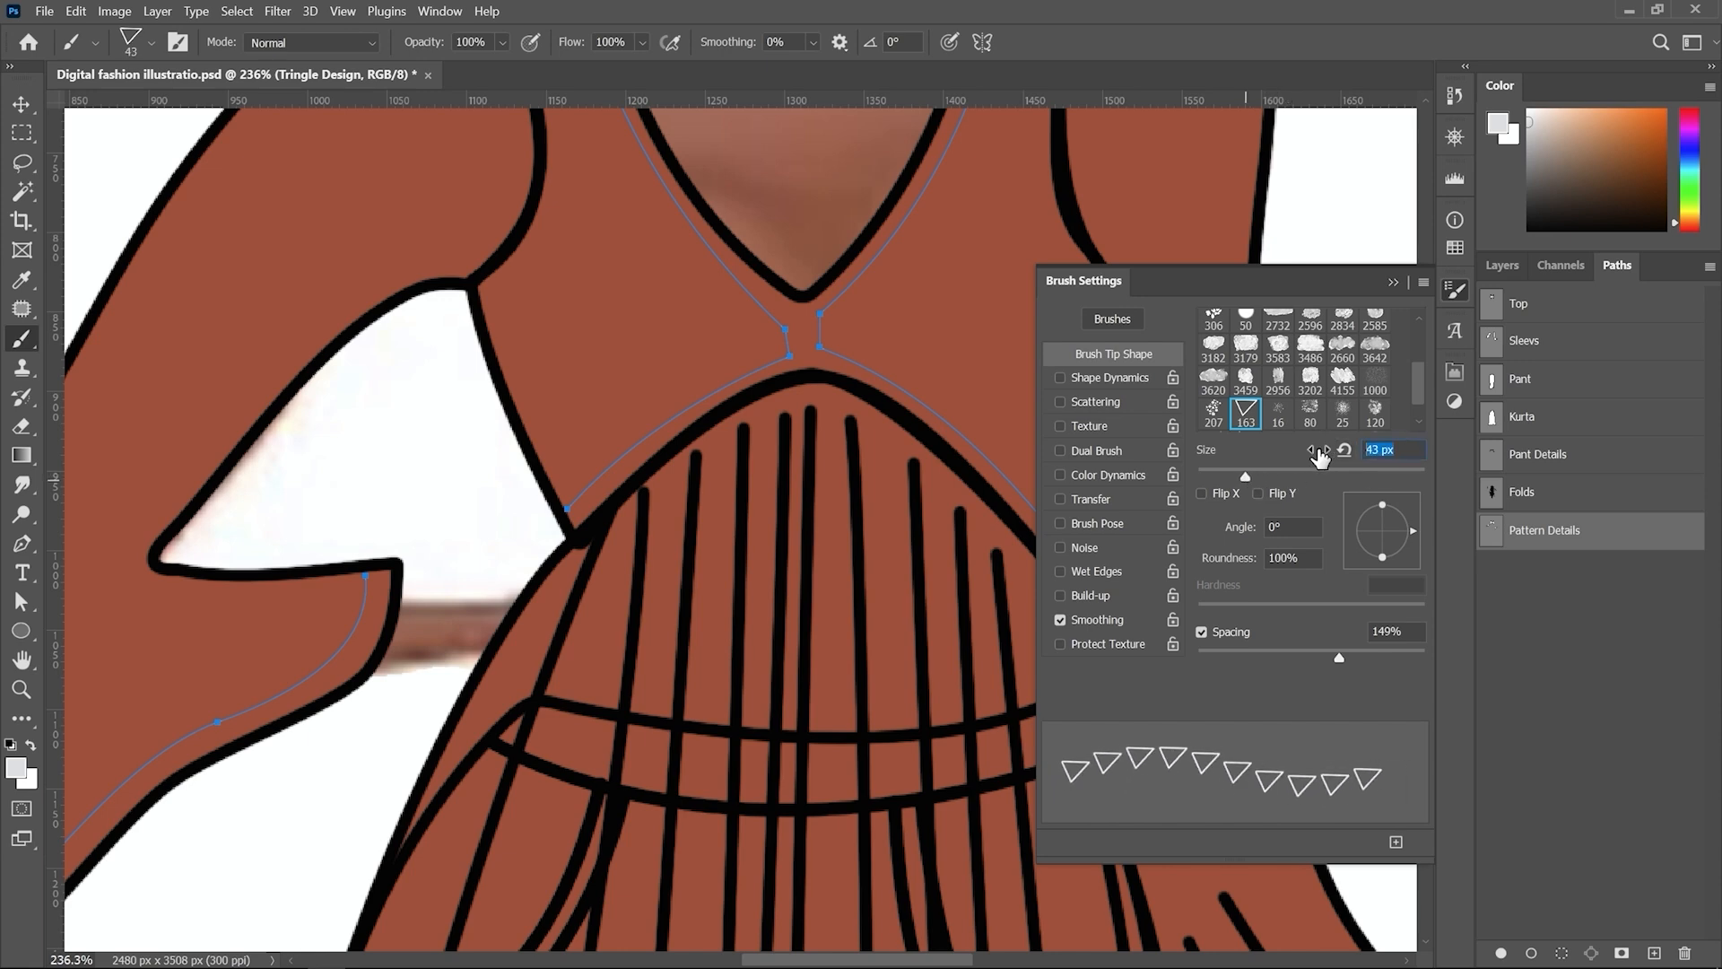
{"action": "type", "text": "20"}
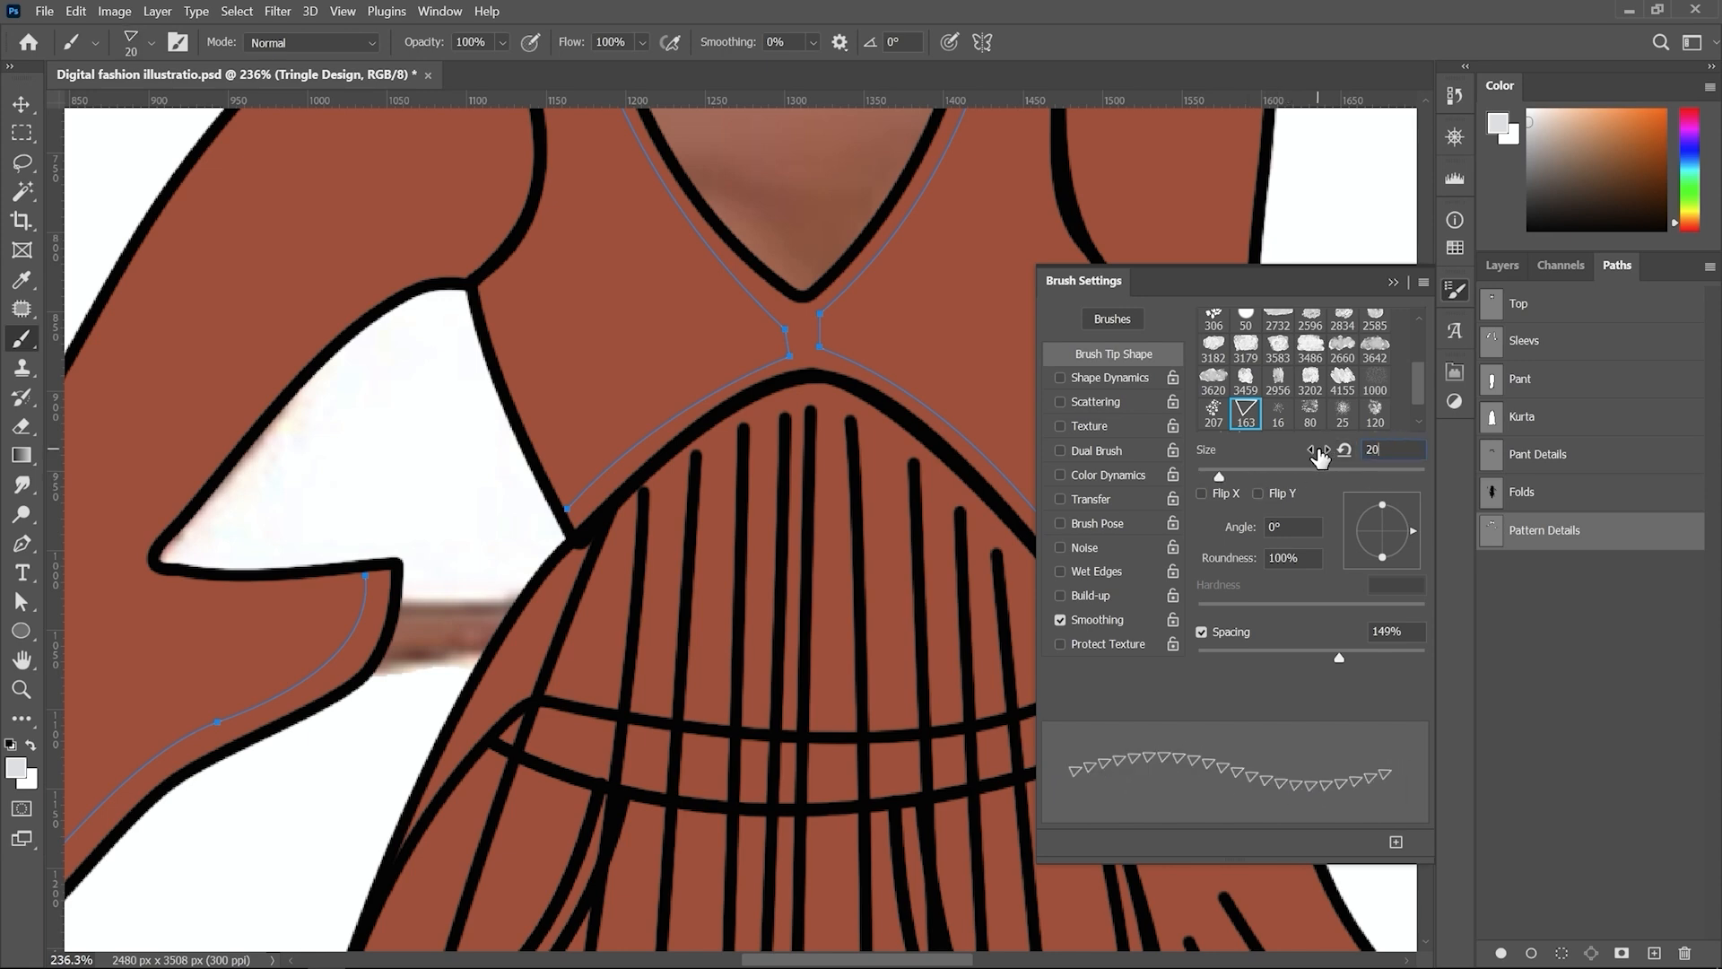
{"action": "left_click", "coordinate": [1398, 281]}
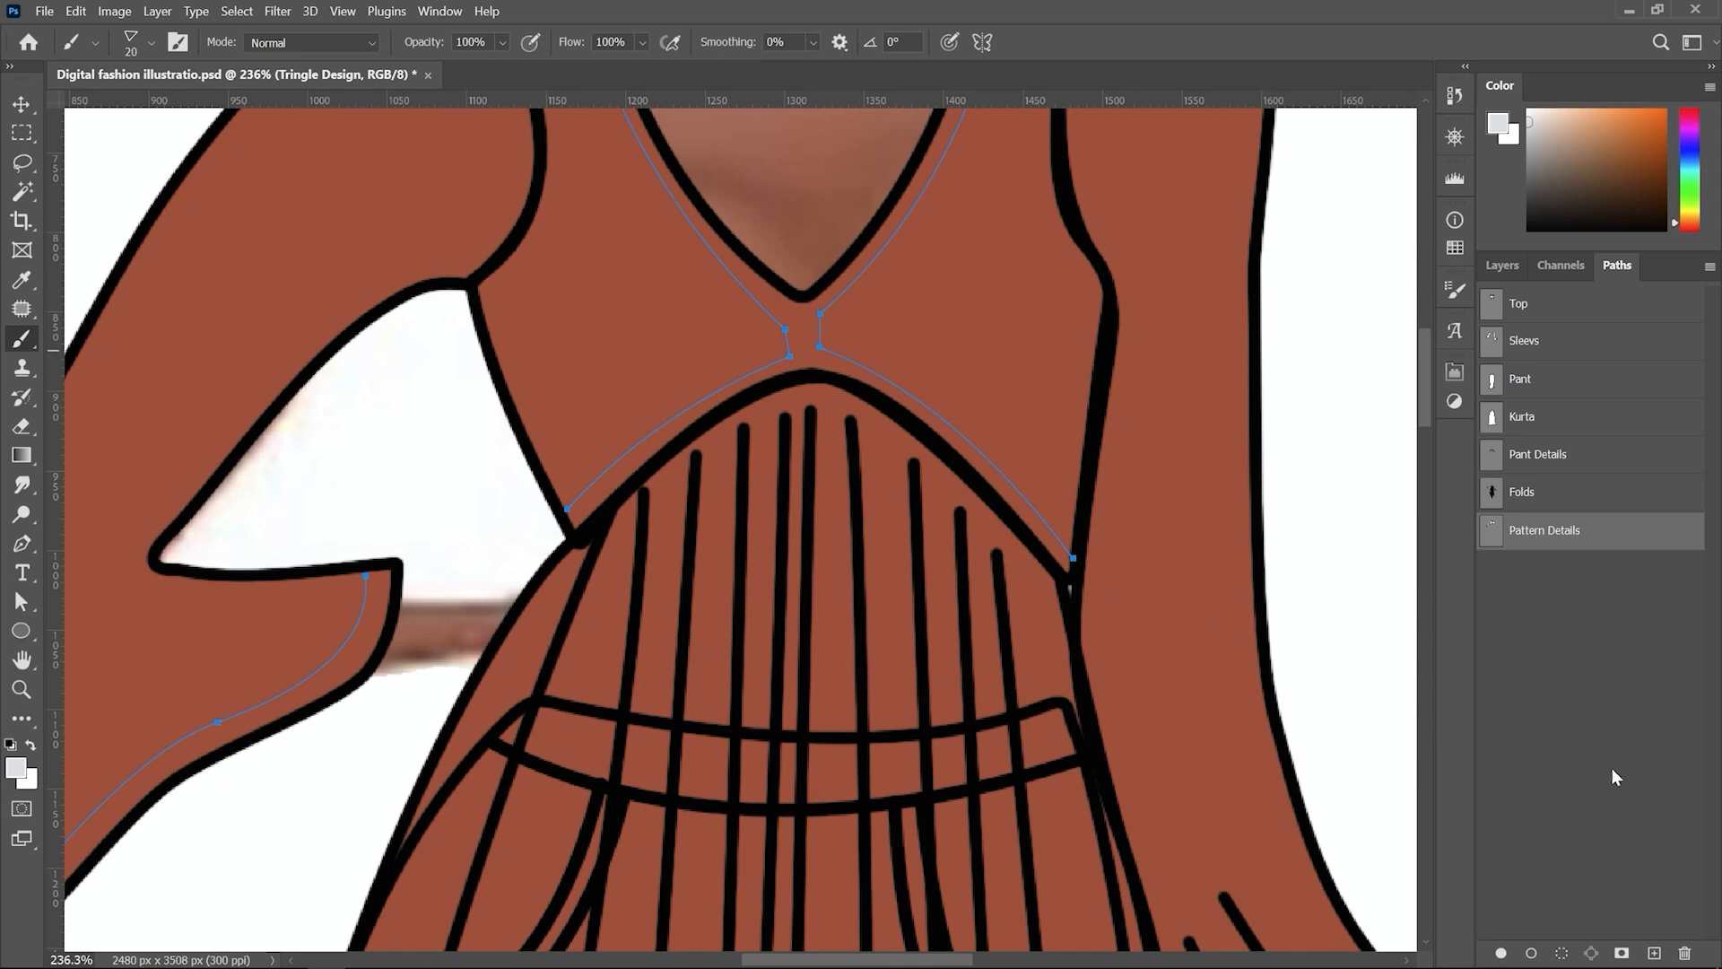
Step: Stroke the Pattern Details path with the spaced triangle brush along neckline, bodice seam and sleeve hems, and deselect the path
{"action": "left_click", "coordinate": [1532, 953]}
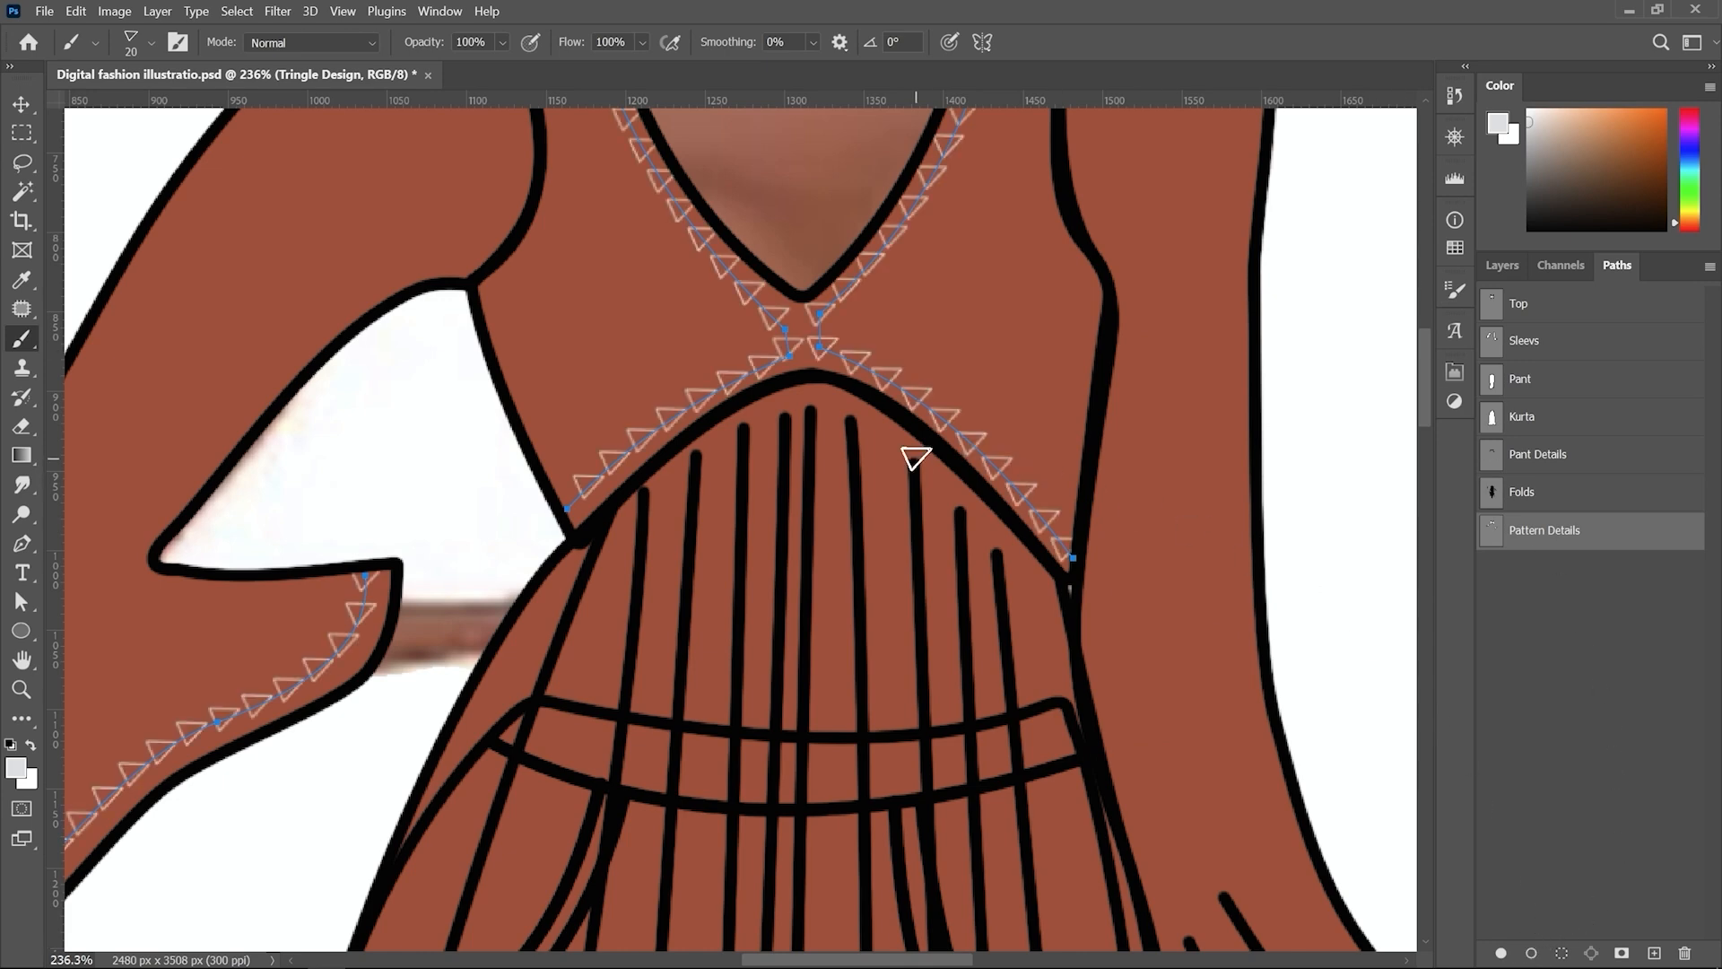
{"action": "scroll", "coordinate": [915, 458], "scroll_direction": "down", "scroll_amount": 5}
{"action": "key", "text": "v"}
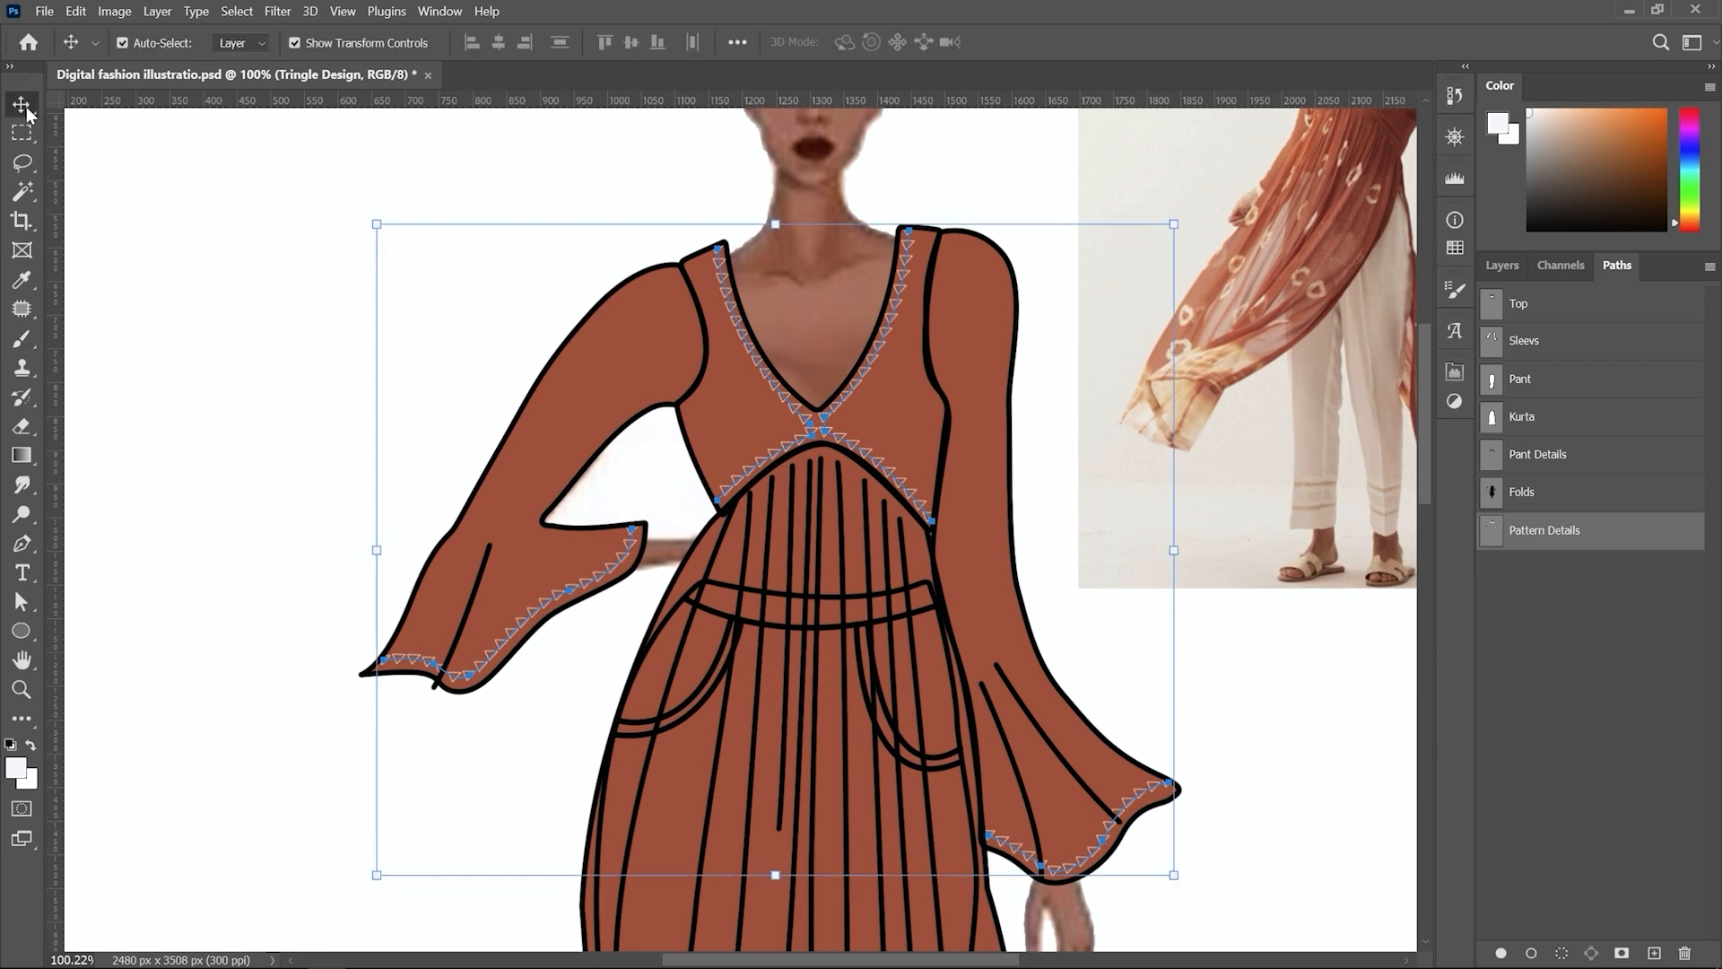
{"action": "left_click", "coordinate": [1603, 656]}
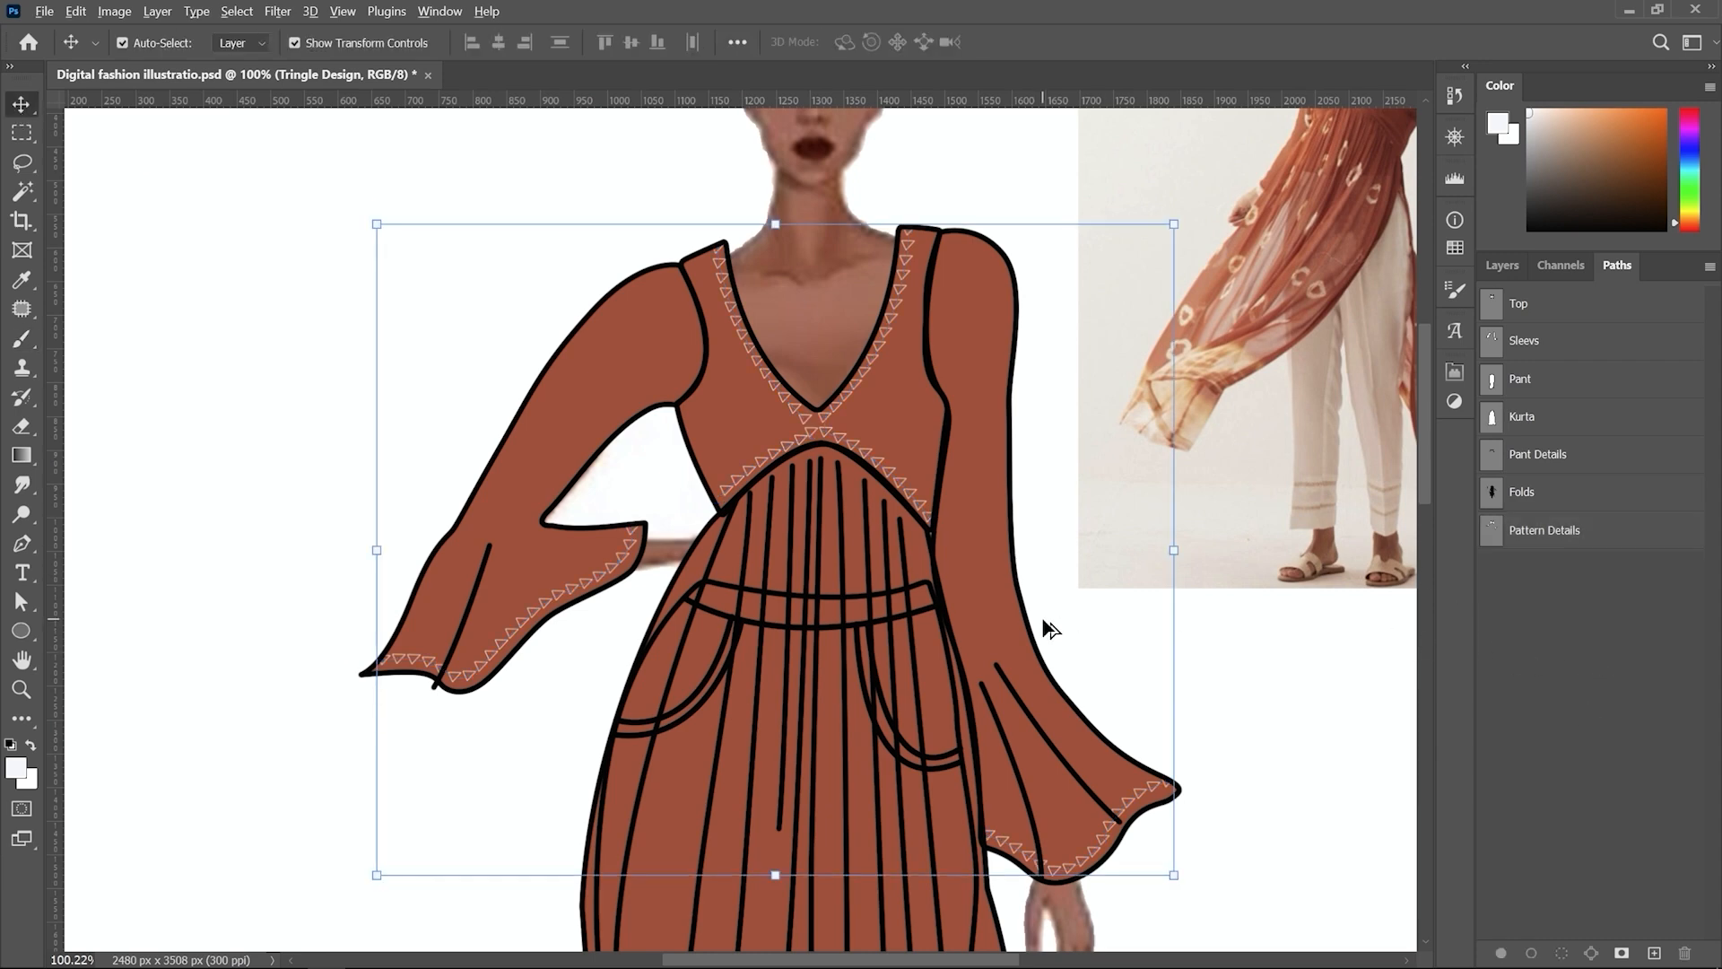
Step: Examine the finished triangle trim and the pant hem details in the reference photo
{"action": "scroll", "coordinate": [1046, 622], "scroll_direction": "down", "scroll_amount": 2}
{"action": "left_click_drag", "start_coordinate": [1111, 654], "coordinate": [1026, 538]}
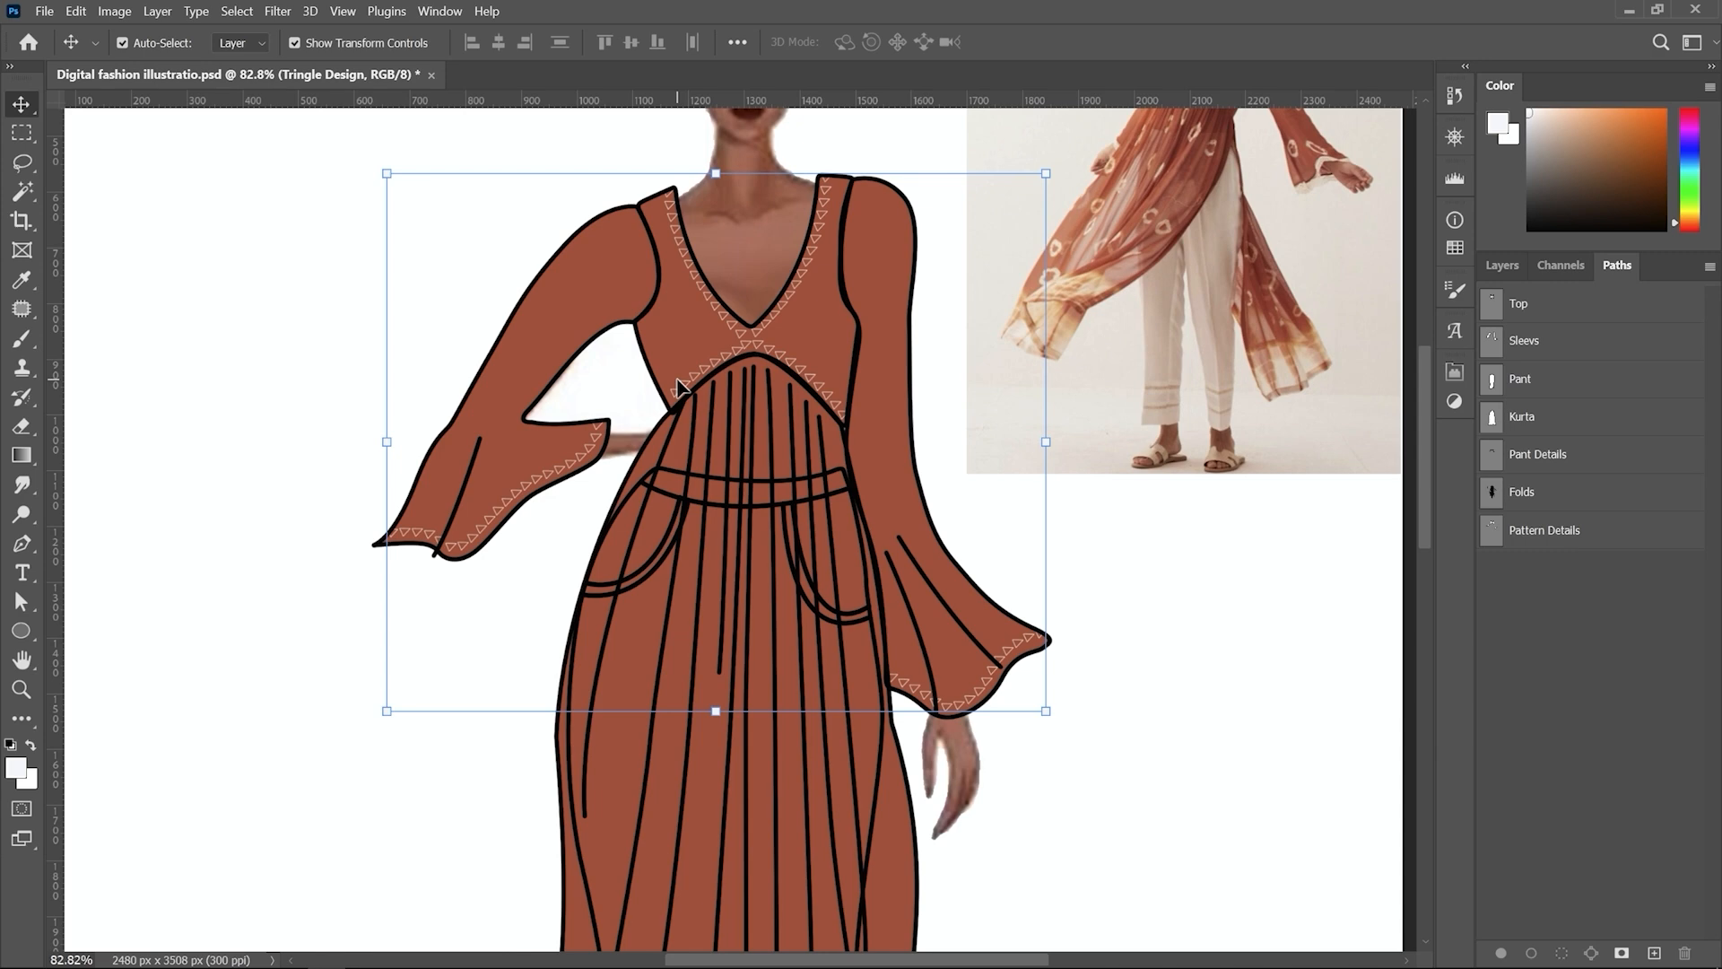
{"action": "scroll", "coordinate": [1296, 431], "scroll_direction": "up", "scroll_amount": 6}
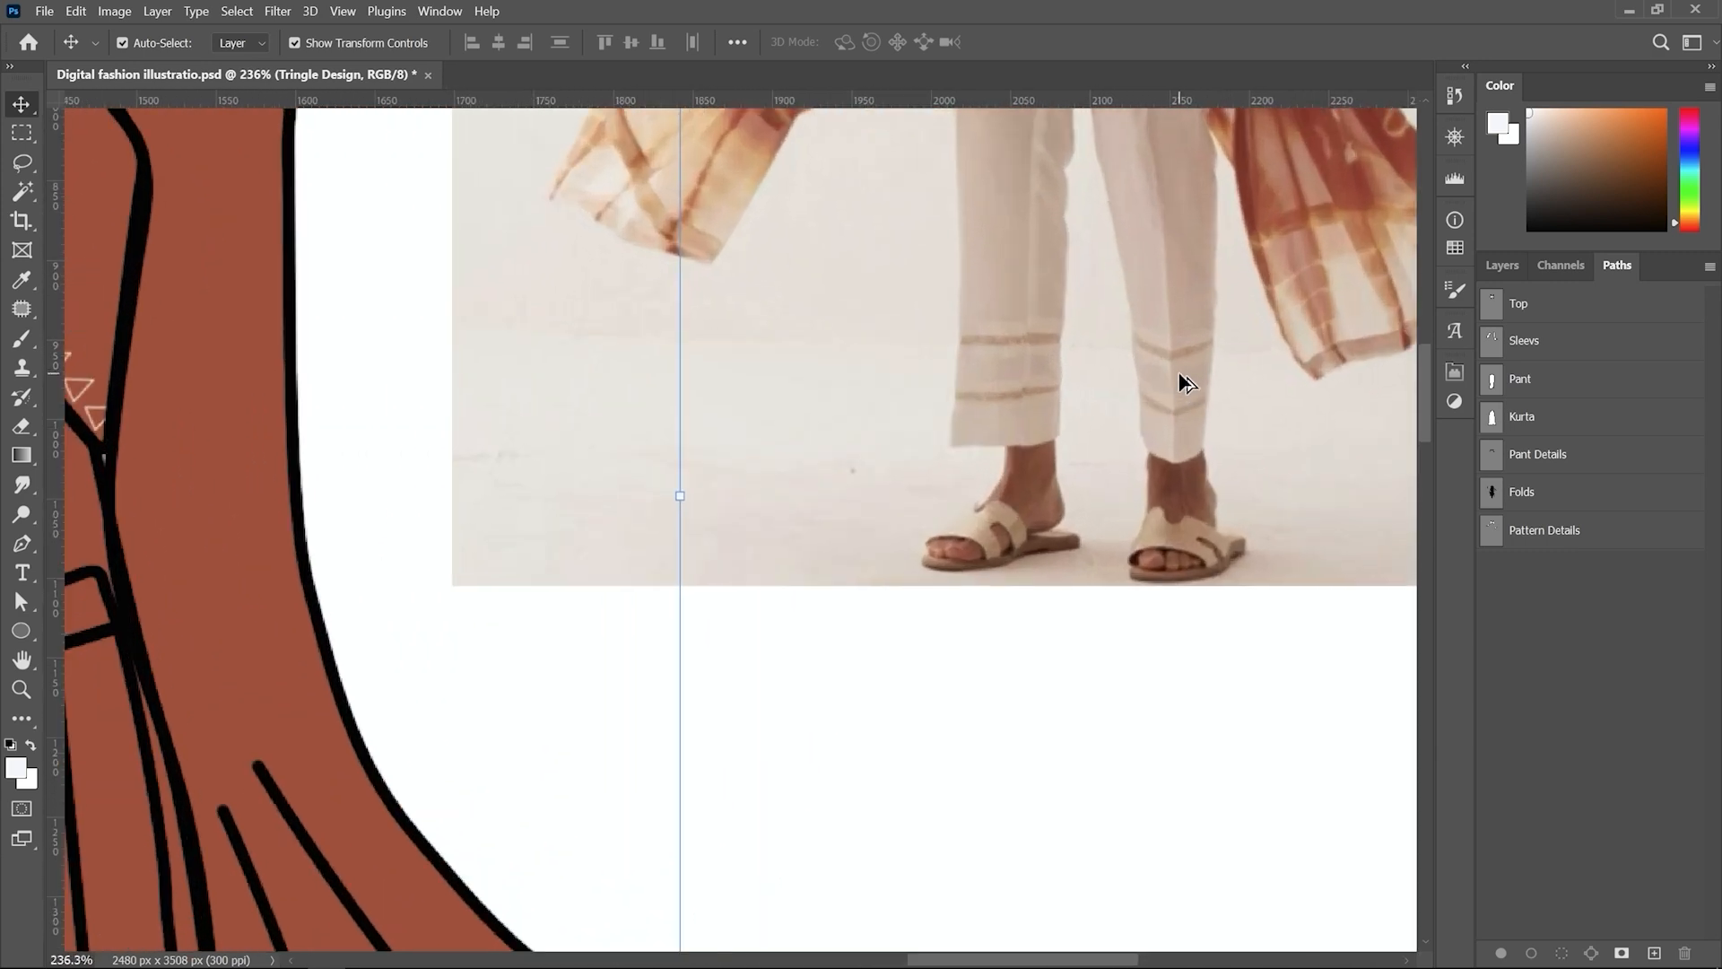
{"action": "scroll", "coordinate": [1184, 381], "scroll_direction": "up", "scroll_amount": 2}
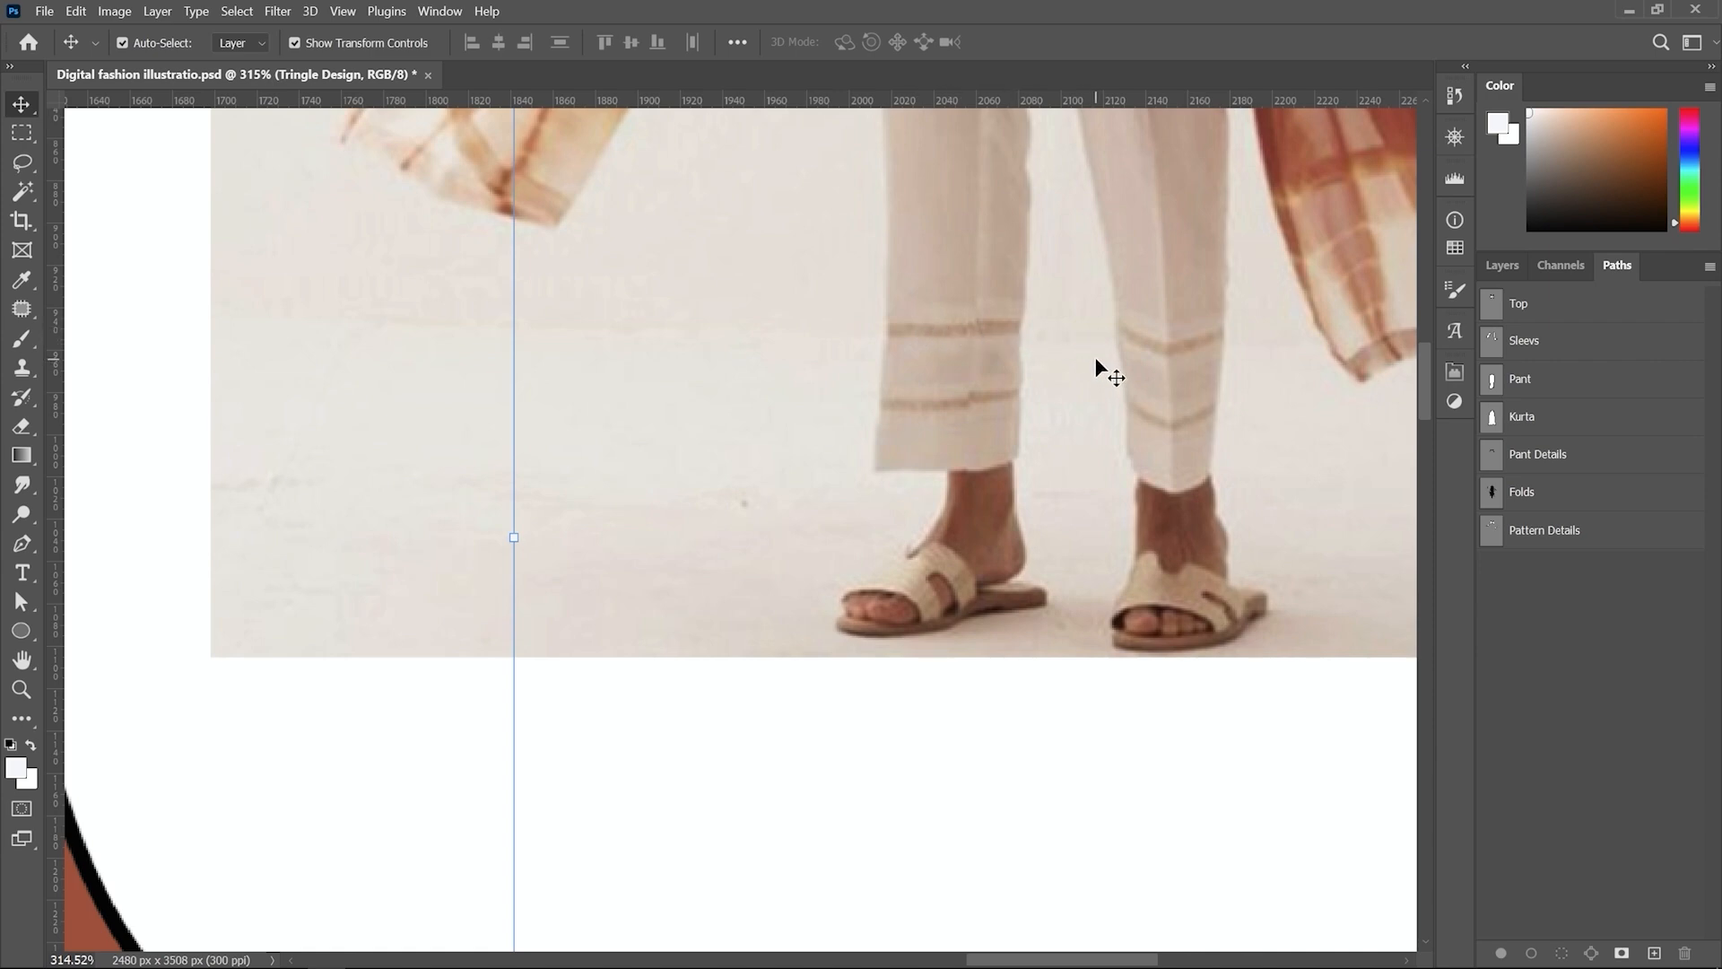
{"action": "scroll", "coordinate": [1065, 401], "scroll_direction": "down", "scroll_amount": 13}
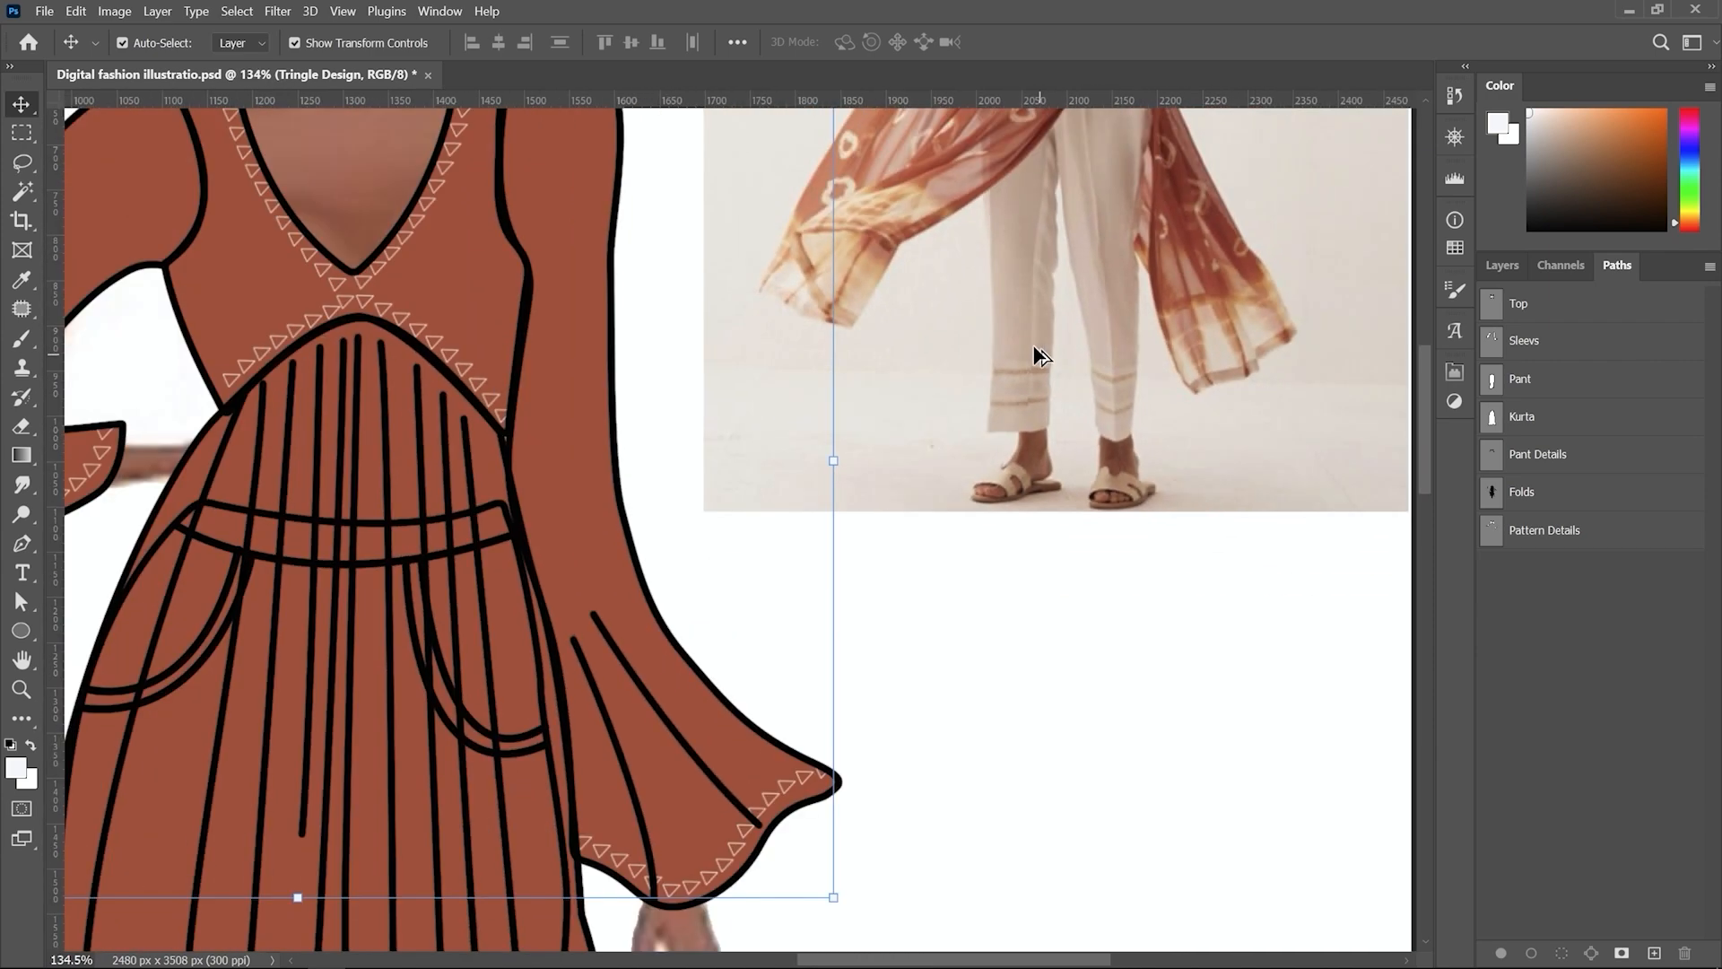
Step: Select the Pant layer from its visible hem and isolate it by hiding all other layers
{"action": "scroll", "coordinate": [839, 682], "scroll_direction": "up", "scroll_amount": 7}
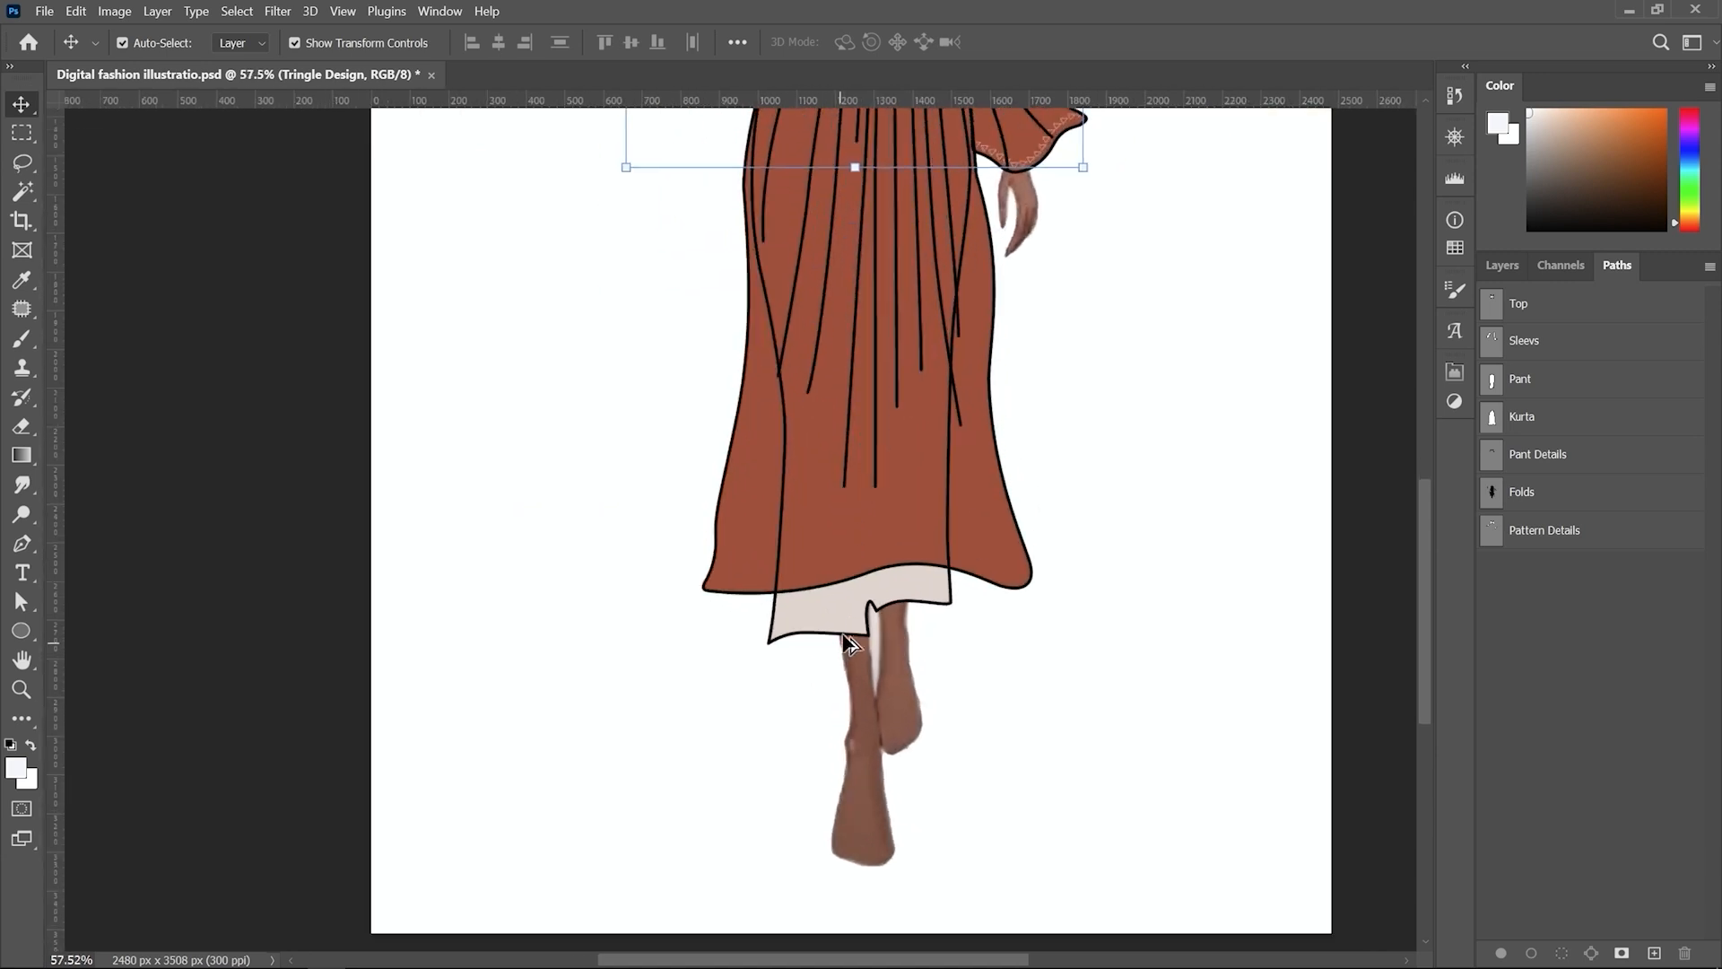
{"action": "left_click", "coordinate": [799, 588]}
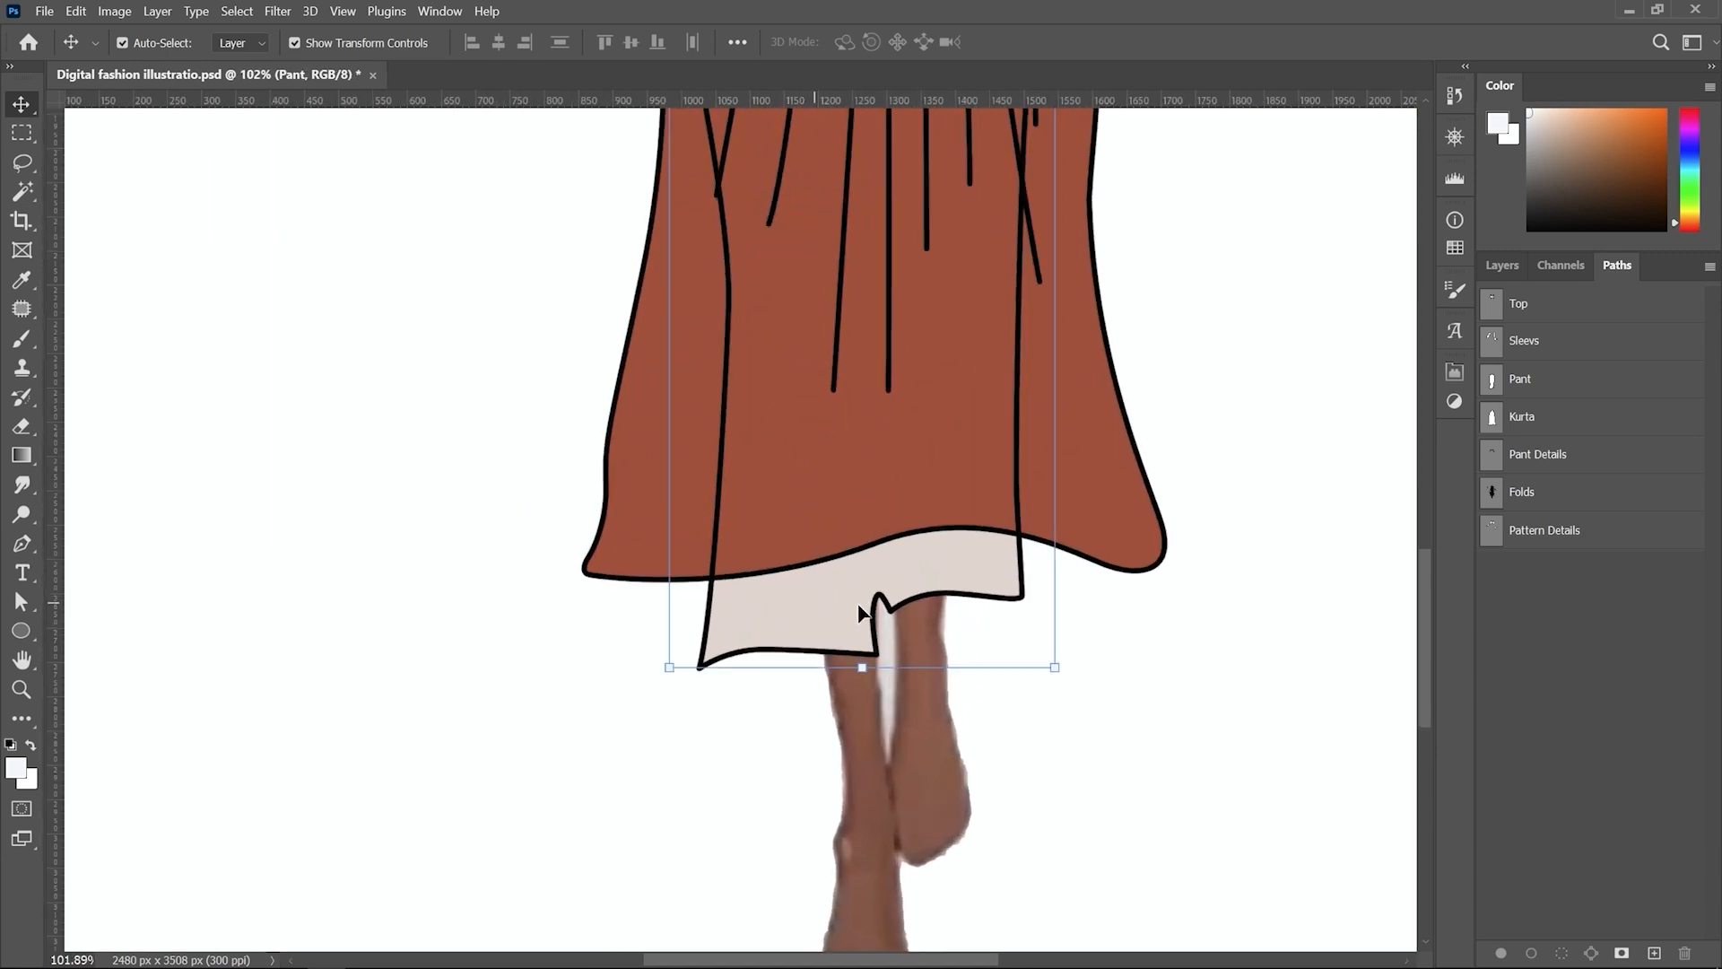
{"action": "left_click", "coordinate": [1505, 265]}
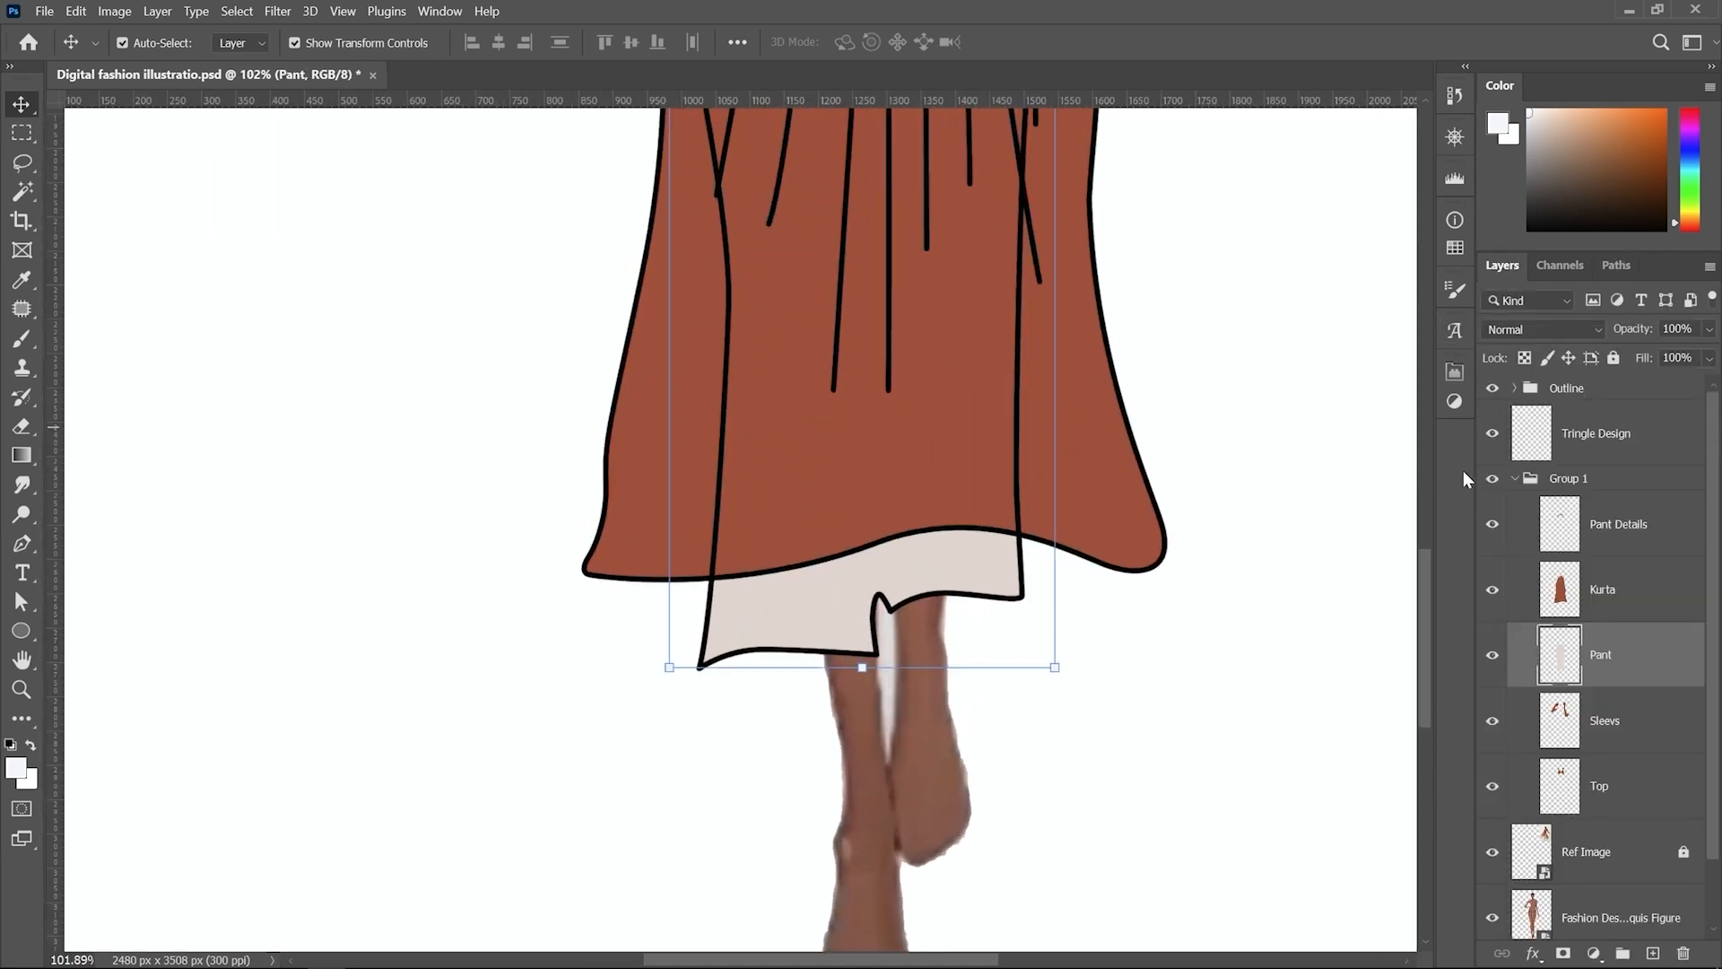
{"action": "left_click", "coordinate": [1493, 661], "text": "alt"}
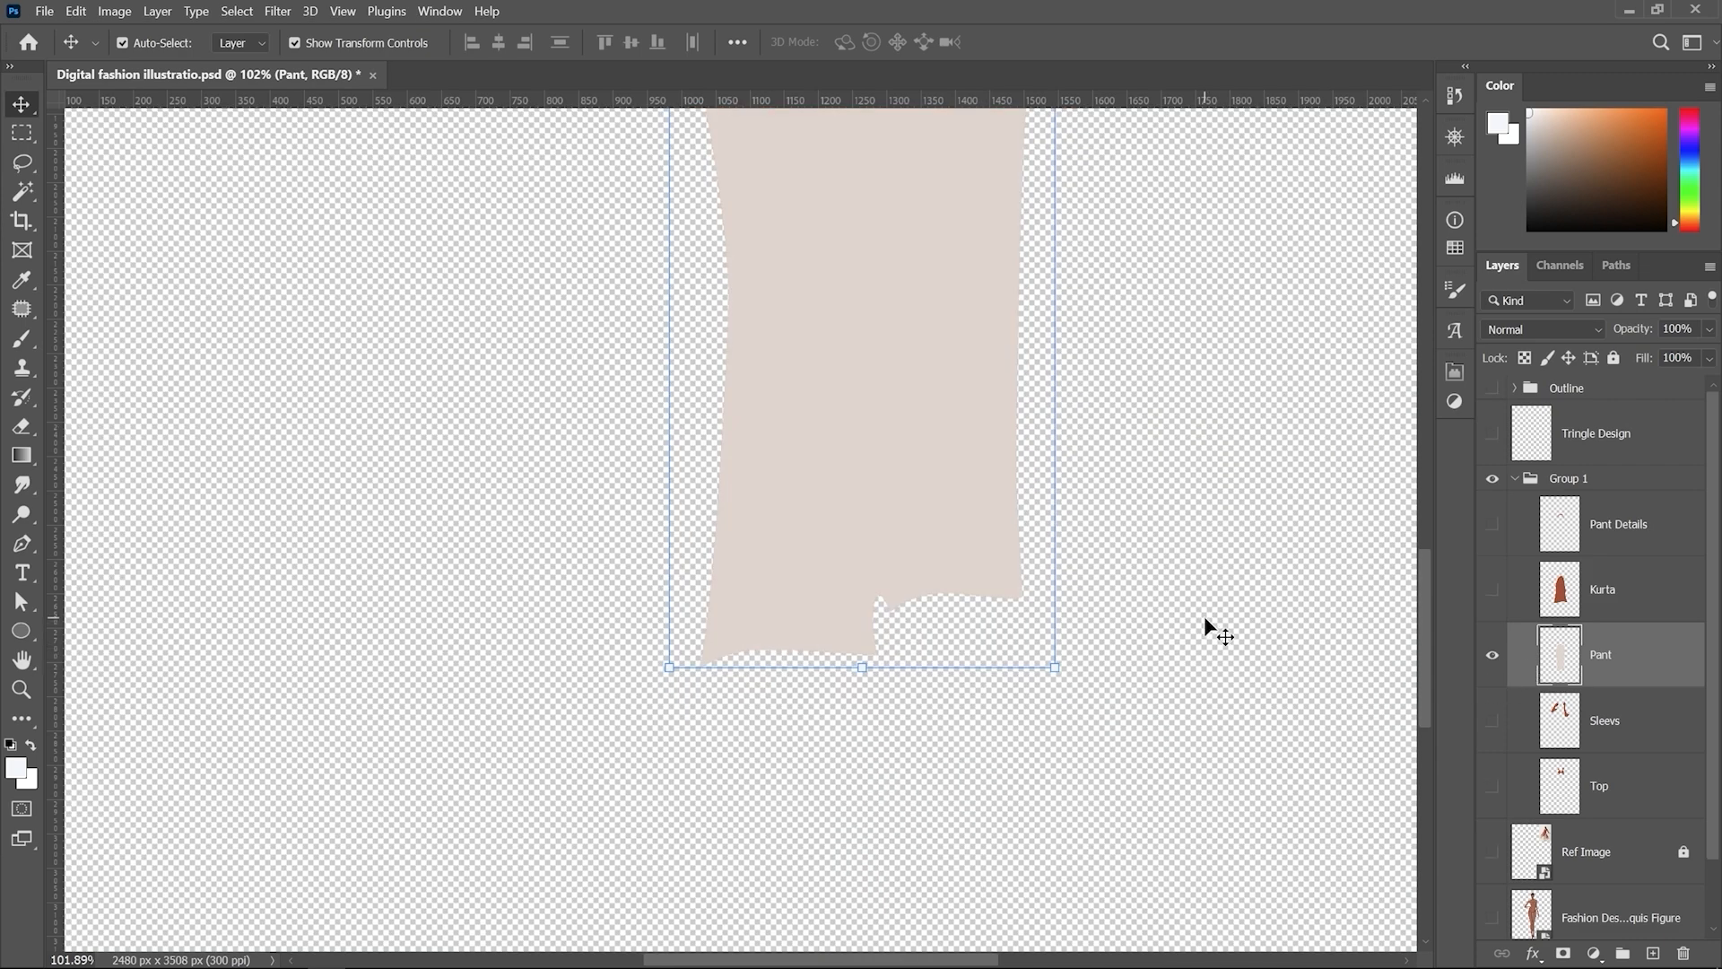
Step: Make two thin rectangular marquee selections across the lower pant, one on each leg above the hem
{"action": "left_click", "coordinate": [22, 133]}
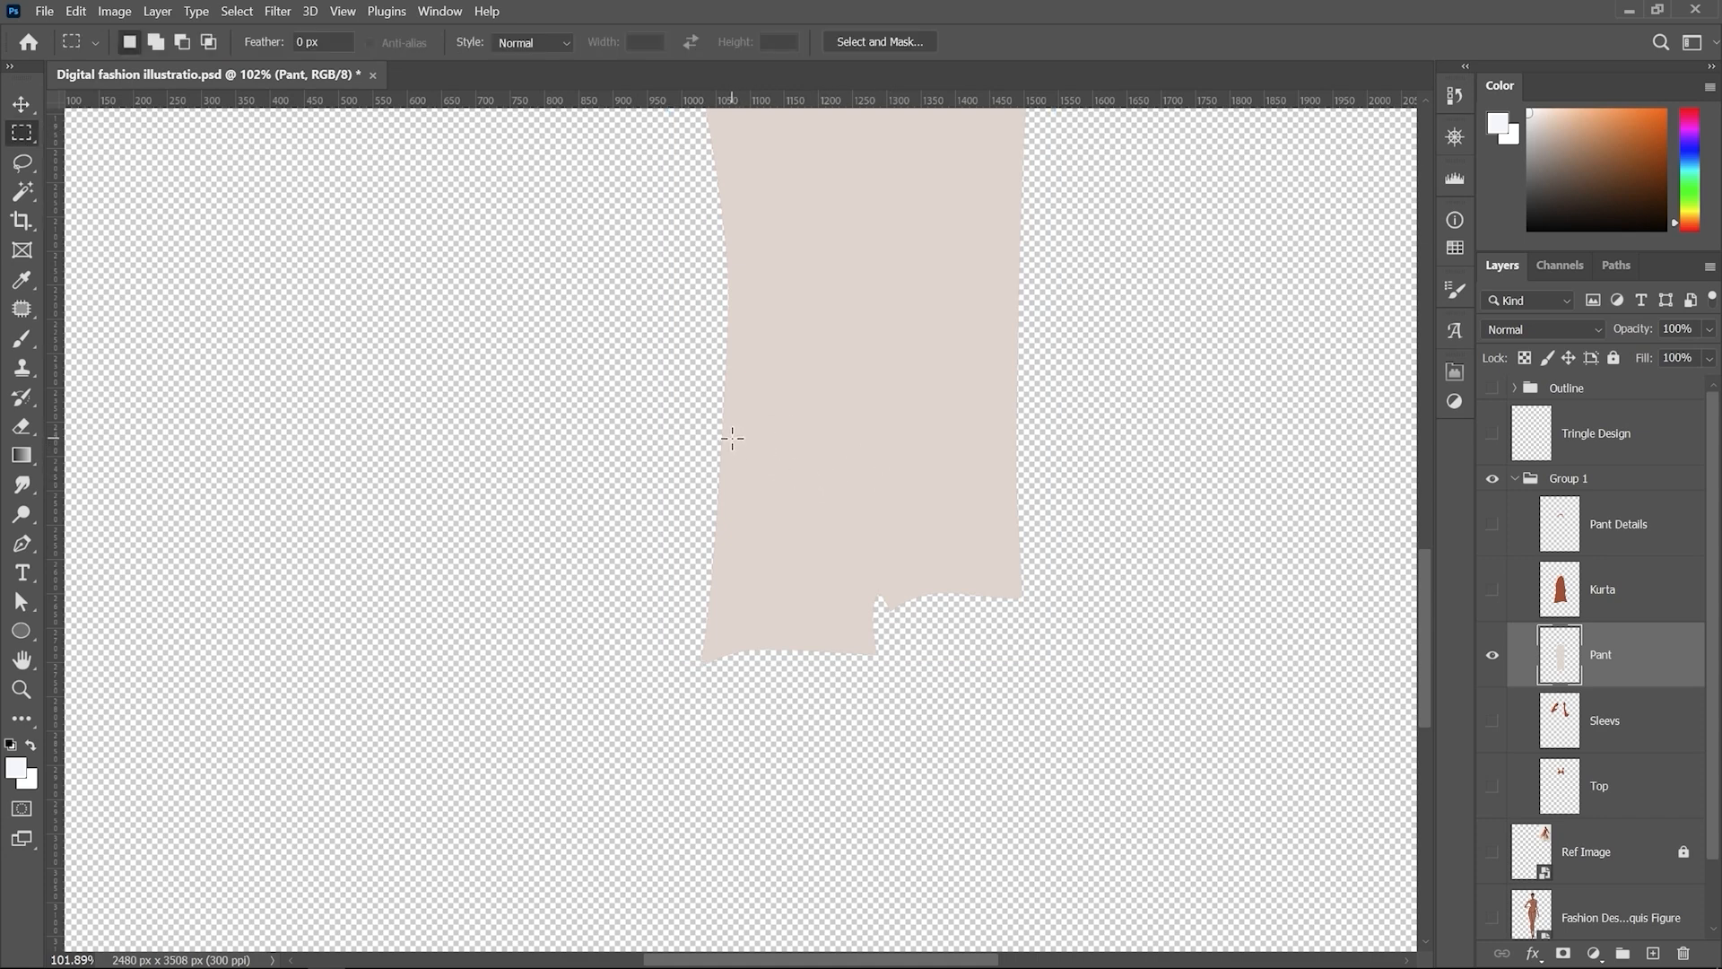
{"action": "left_click_drag", "start_coordinate": [732, 438], "coordinate": [857, 455]}
{"action": "key", "text": "shift"}
{"action": "left_click_drag", "start_coordinate": [879, 451], "coordinate": [1003, 472]}
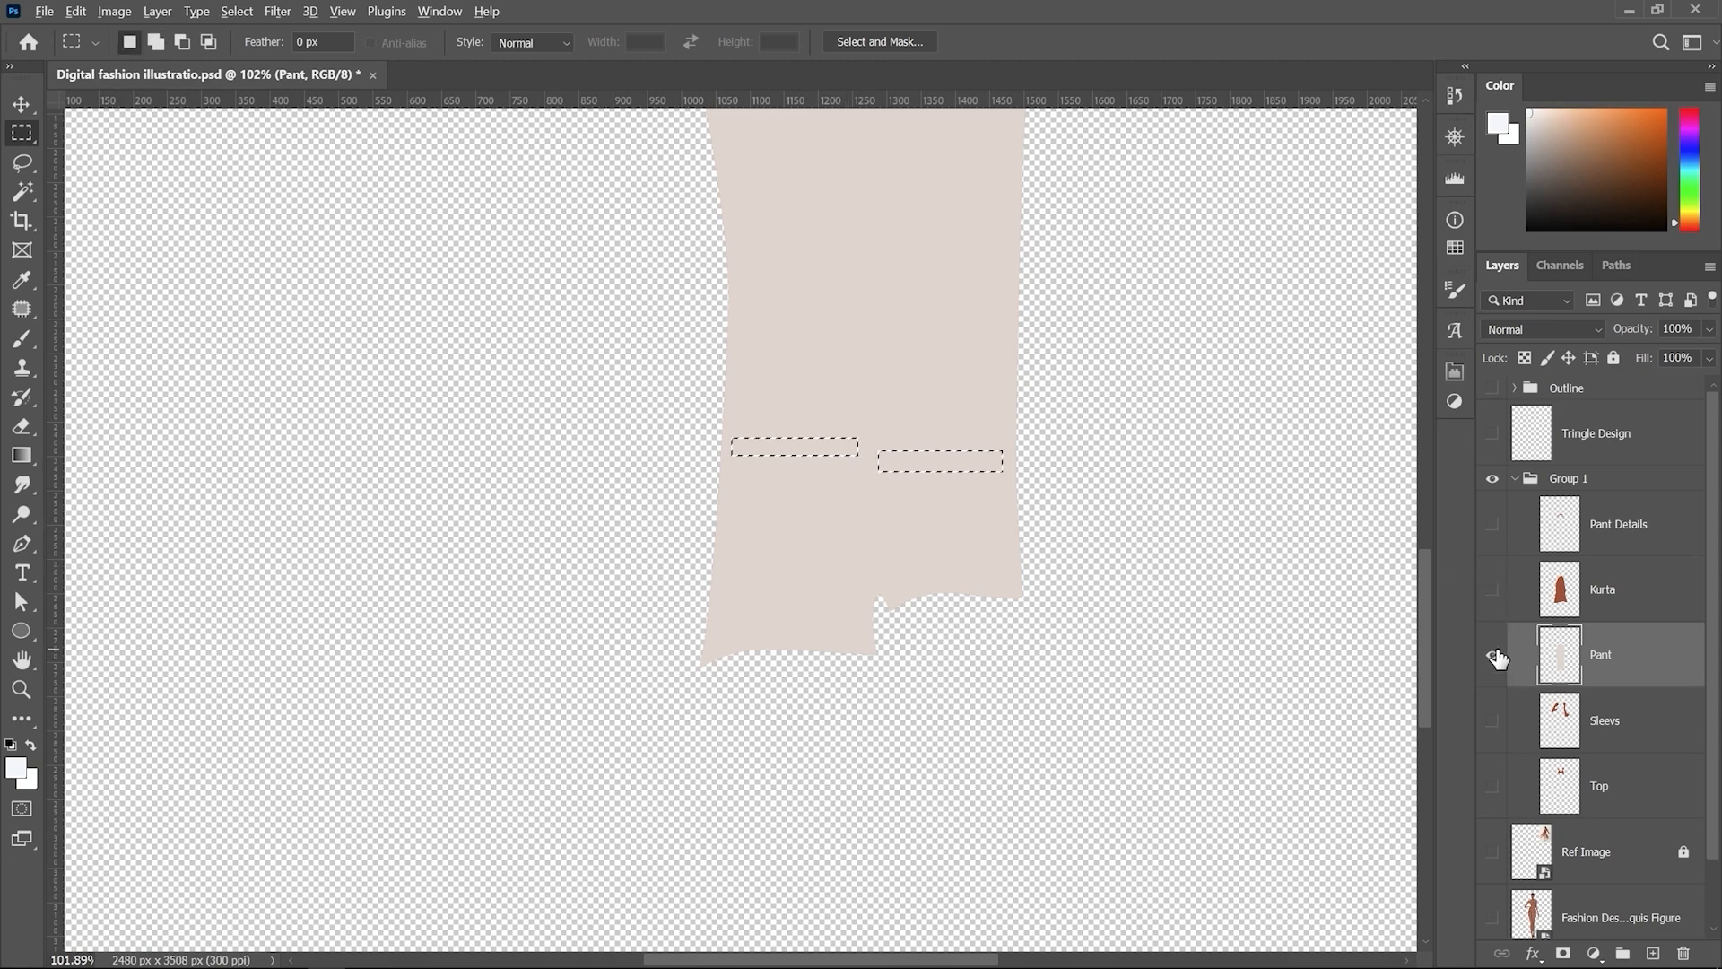
Step: Show all layers again and sample the kurta's rust colour as the foreground colour
{"action": "left_click", "coordinate": [1495, 658], "text": "alt"}
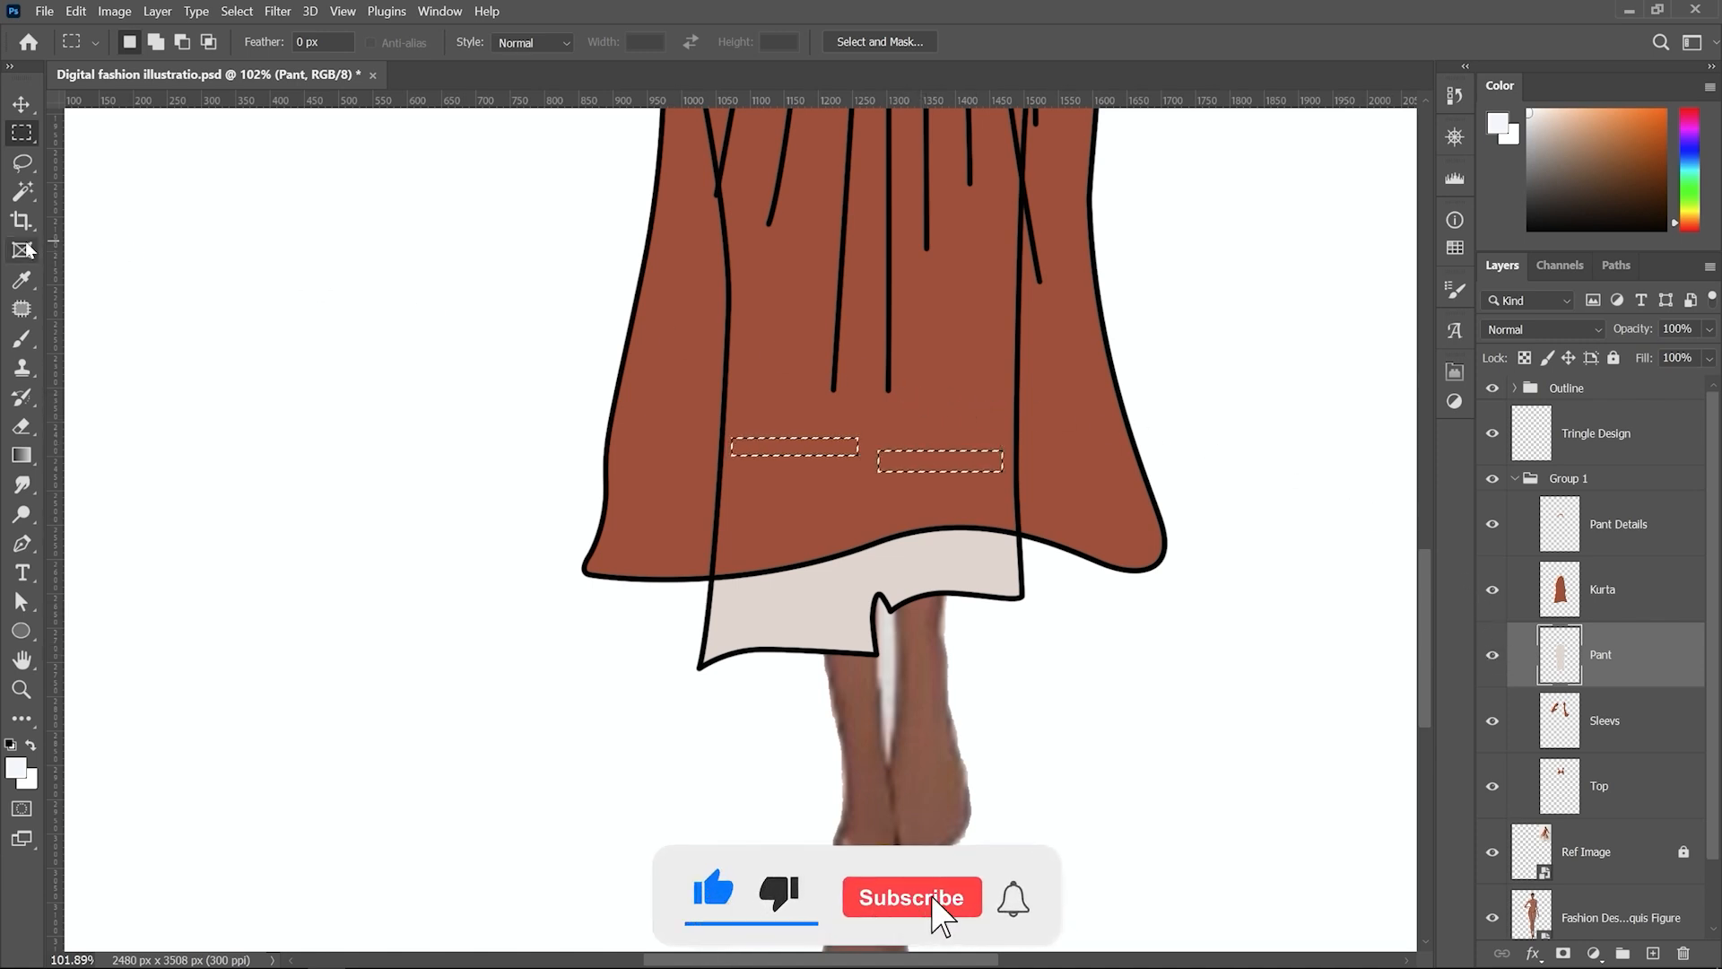
{"action": "left_click", "coordinate": [22, 338]}
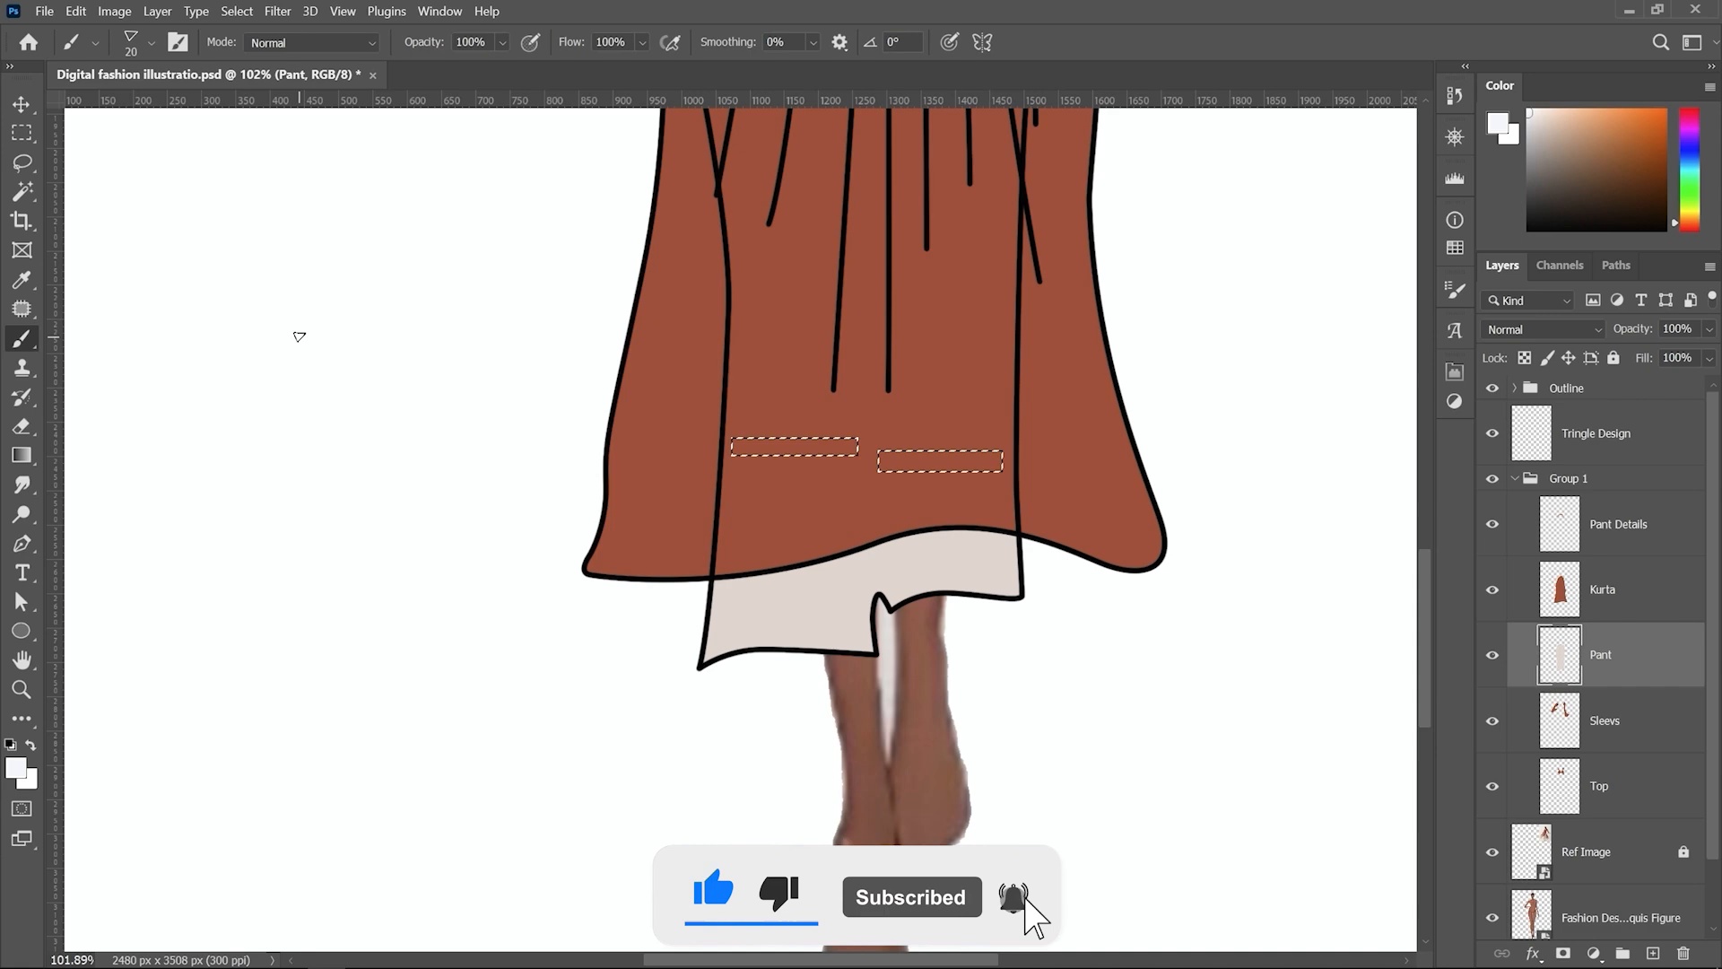
{"action": "left_click", "coordinate": [21, 279]}
{"action": "left_click", "coordinate": [789, 362]}
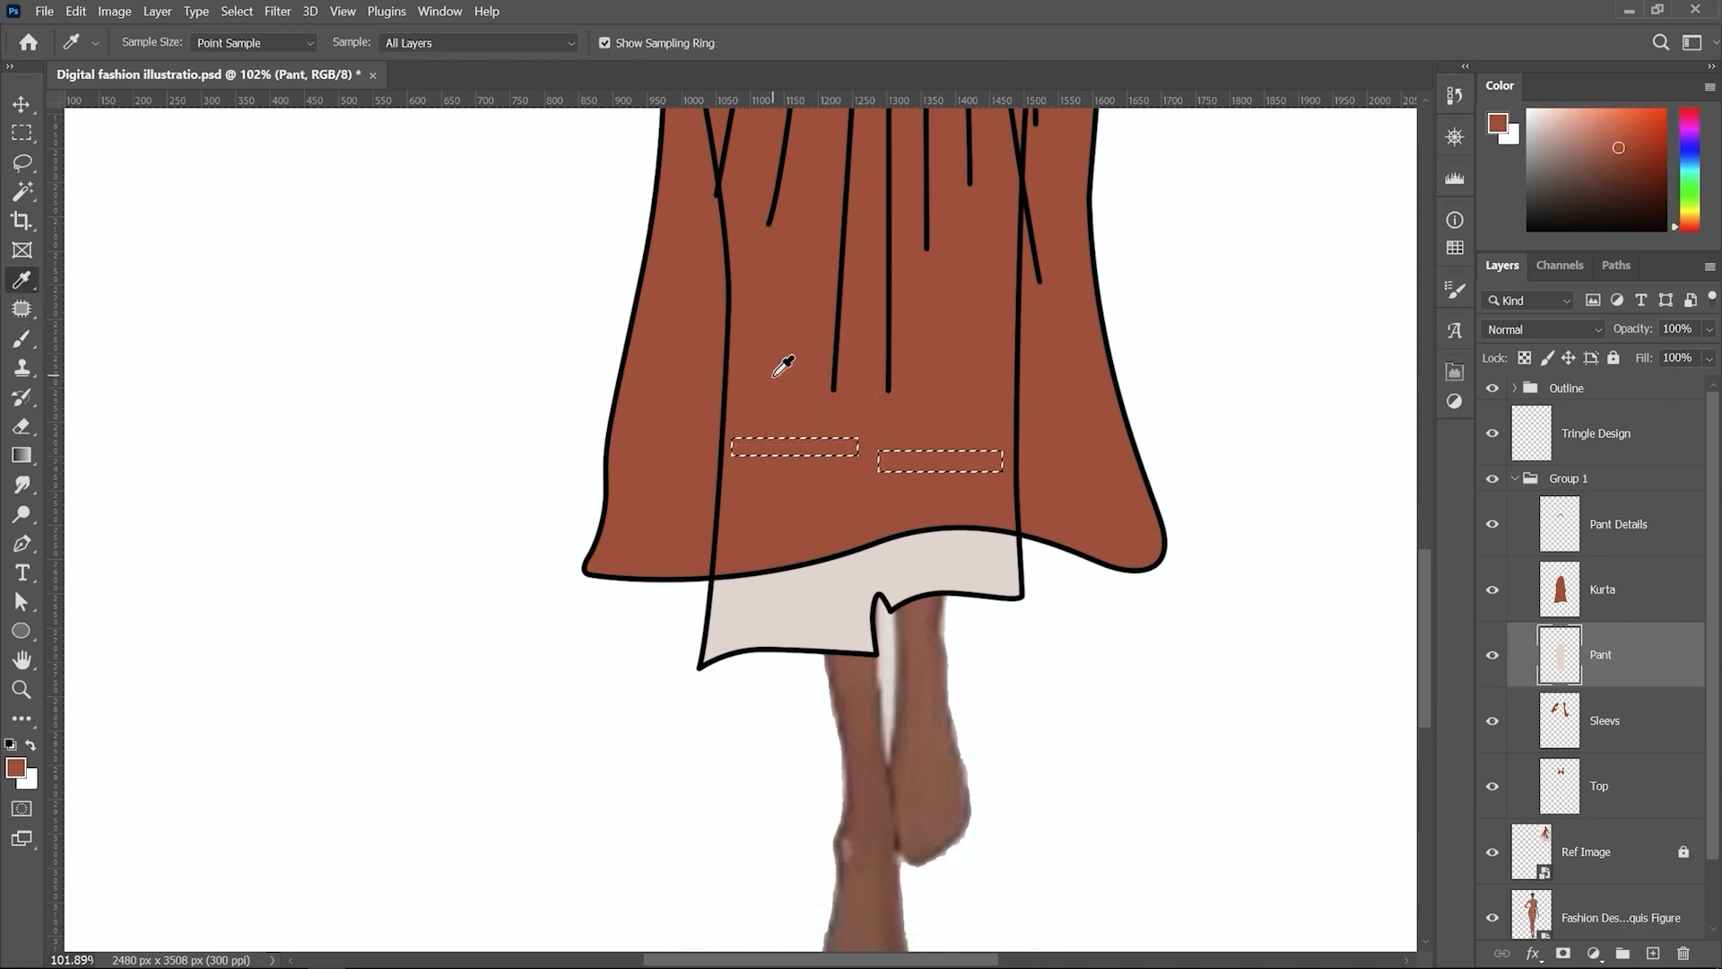
Step: Isolate the Pant layer, fill both selected bands with the foreground colour at 100% opacity, then save the document and deselect
{"action": "left_click", "coordinate": [1493, 654], "text": "alt"}
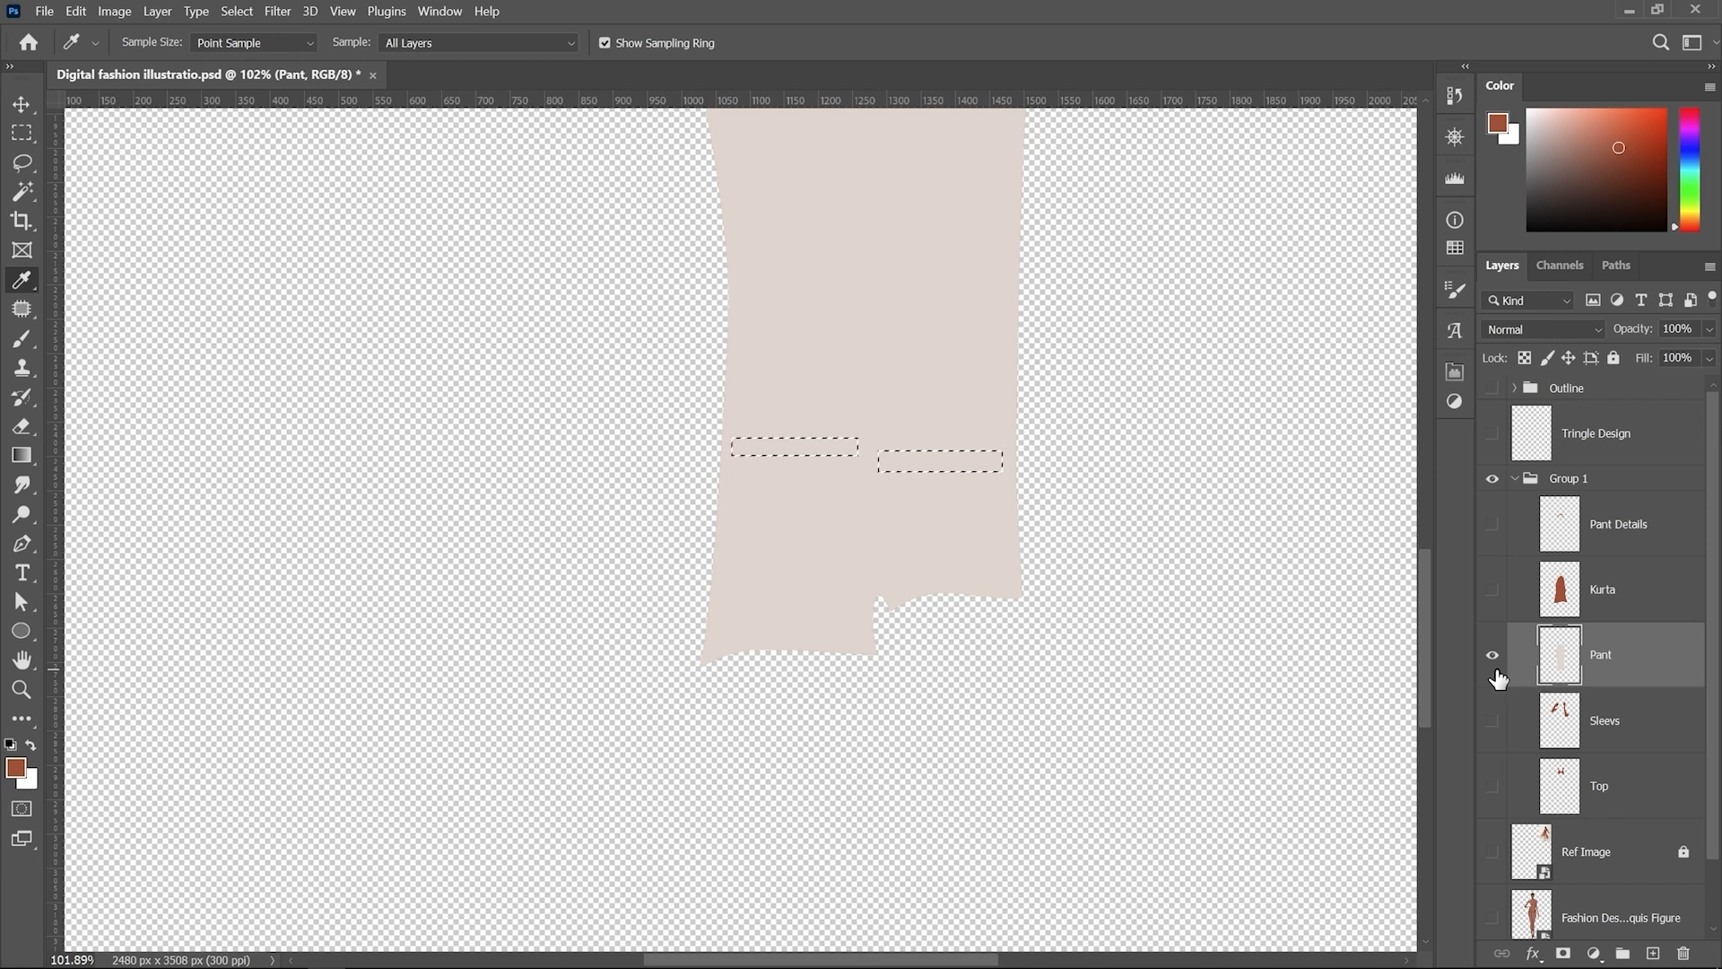
{"action": "key", "text": "shift+F5"}
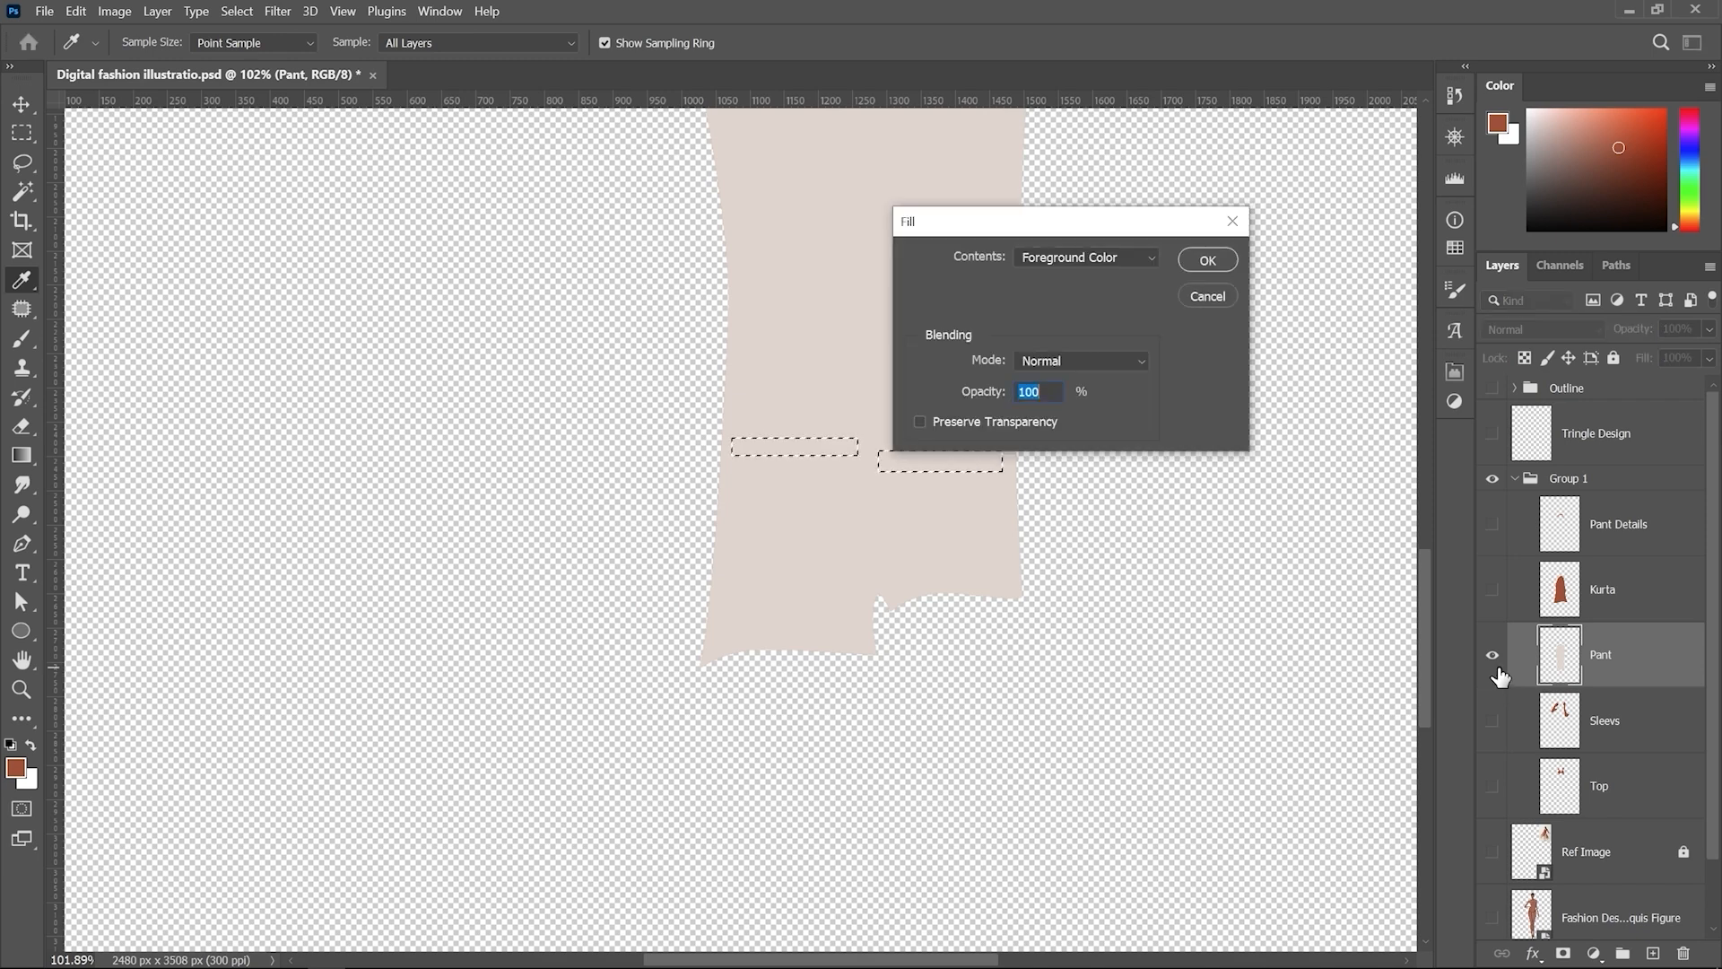
{"action": "key", "text": "Return"}
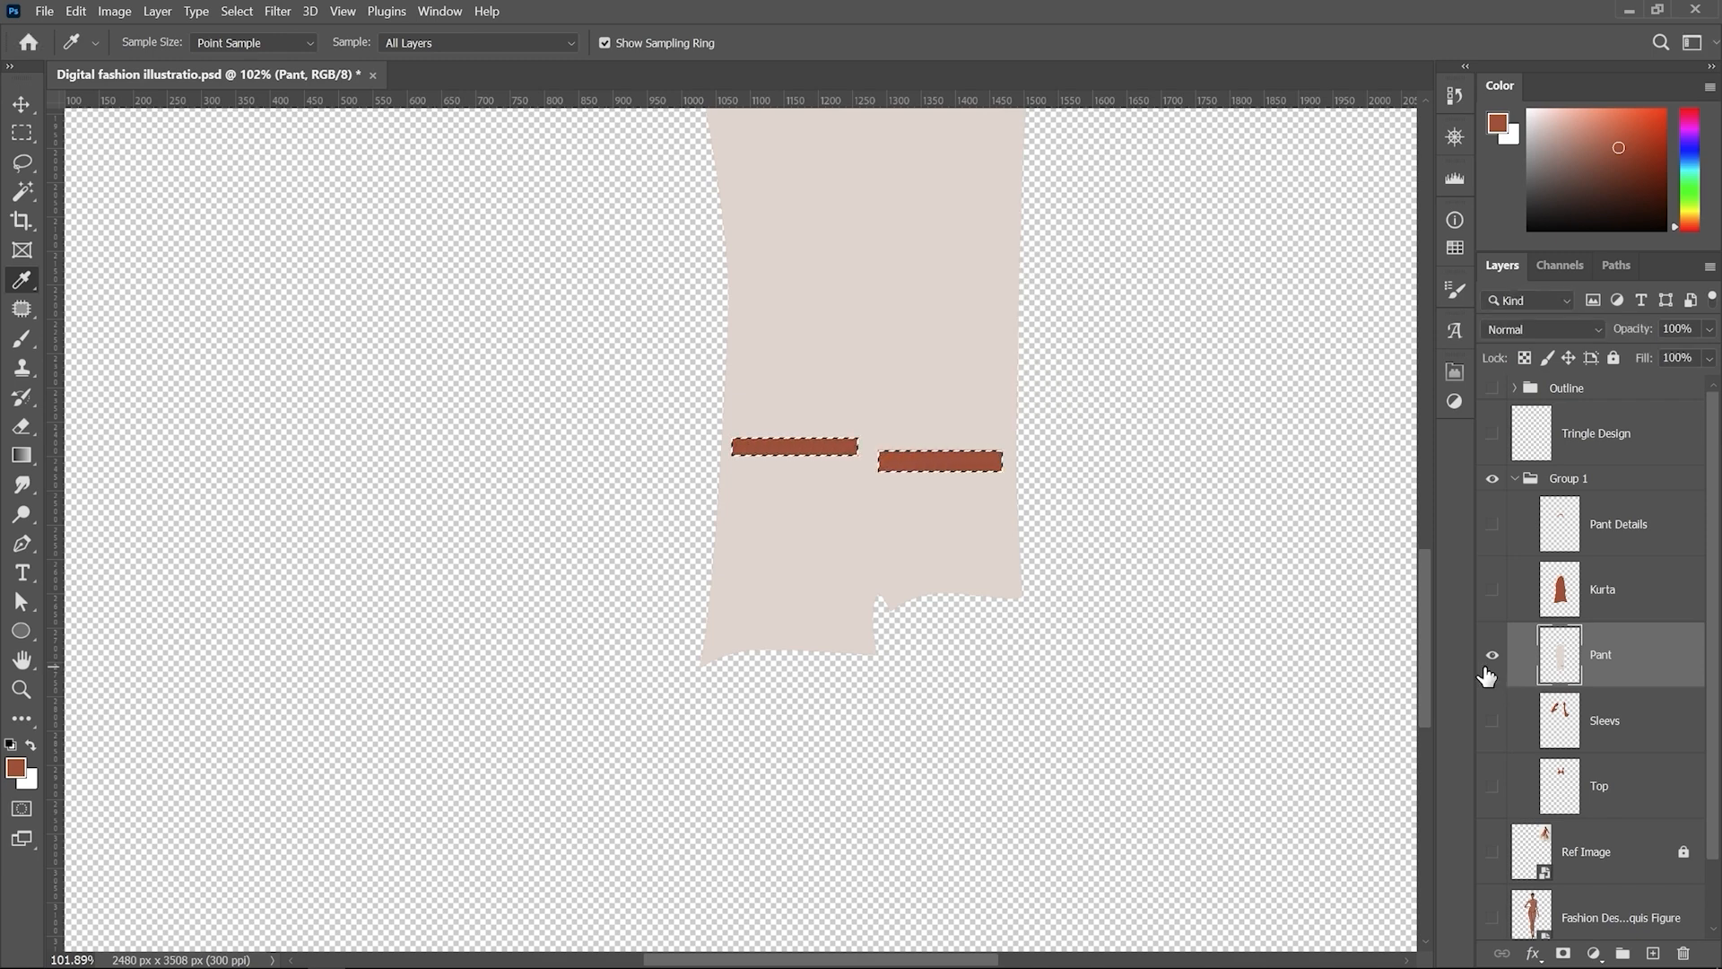
{"action": "key", "text": "ctrl+s"}
{"action": "key", "text": "ctrl+d"}
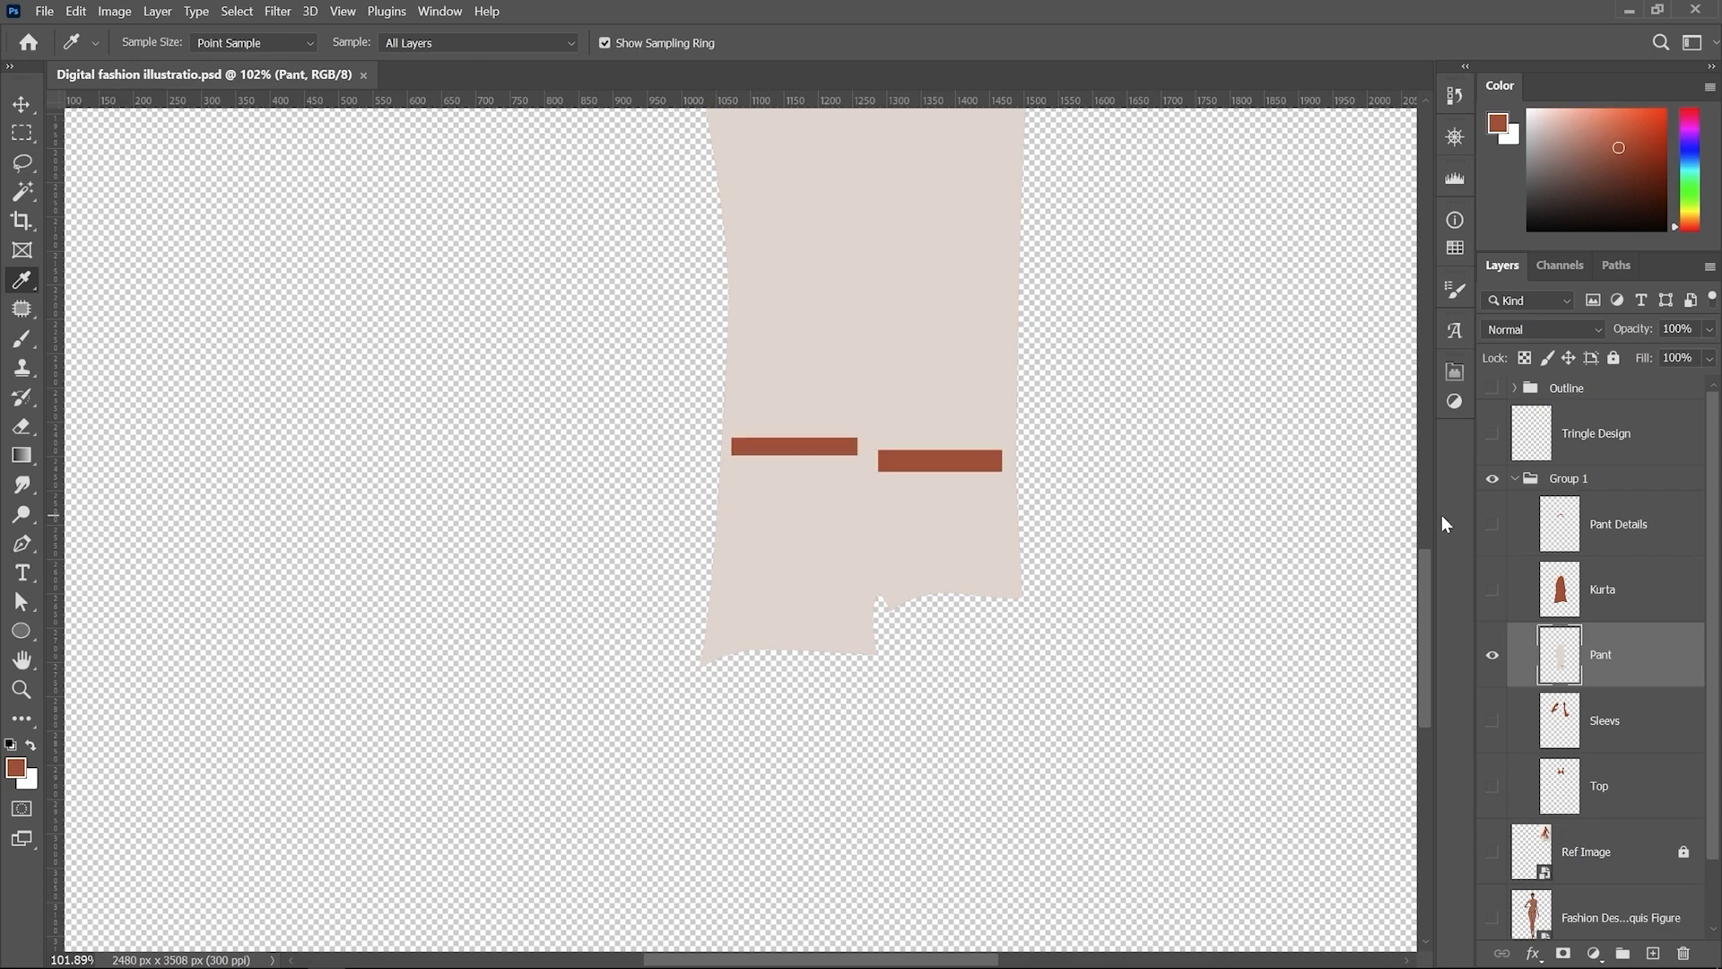
Step: Show all layers again, set the Kurta layer's opacity to 70%, and fit the whole illustration in view
{"action": "left_click", "coordinate": [21, 104]}
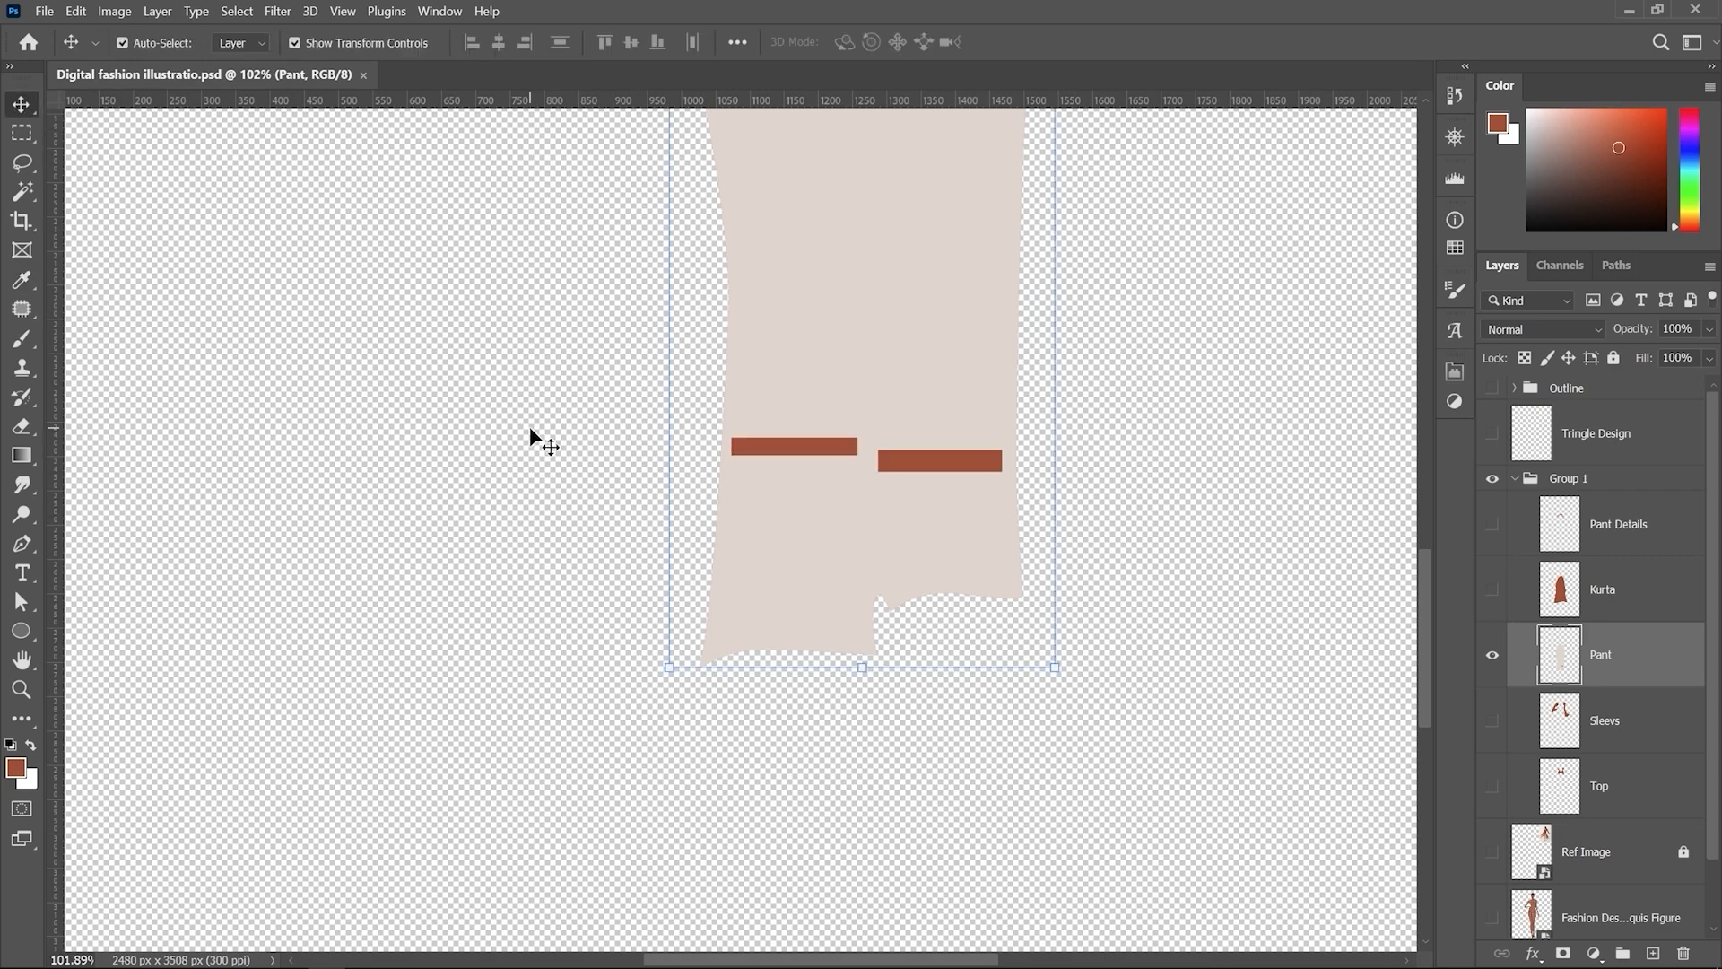
{"action": "left_click", "coordinate": [1494, 659], "text": "alt"}
{"action": "scroll", "coordinate": [966, 785], "scroll_direction": "down", "scroll_amount": 2}
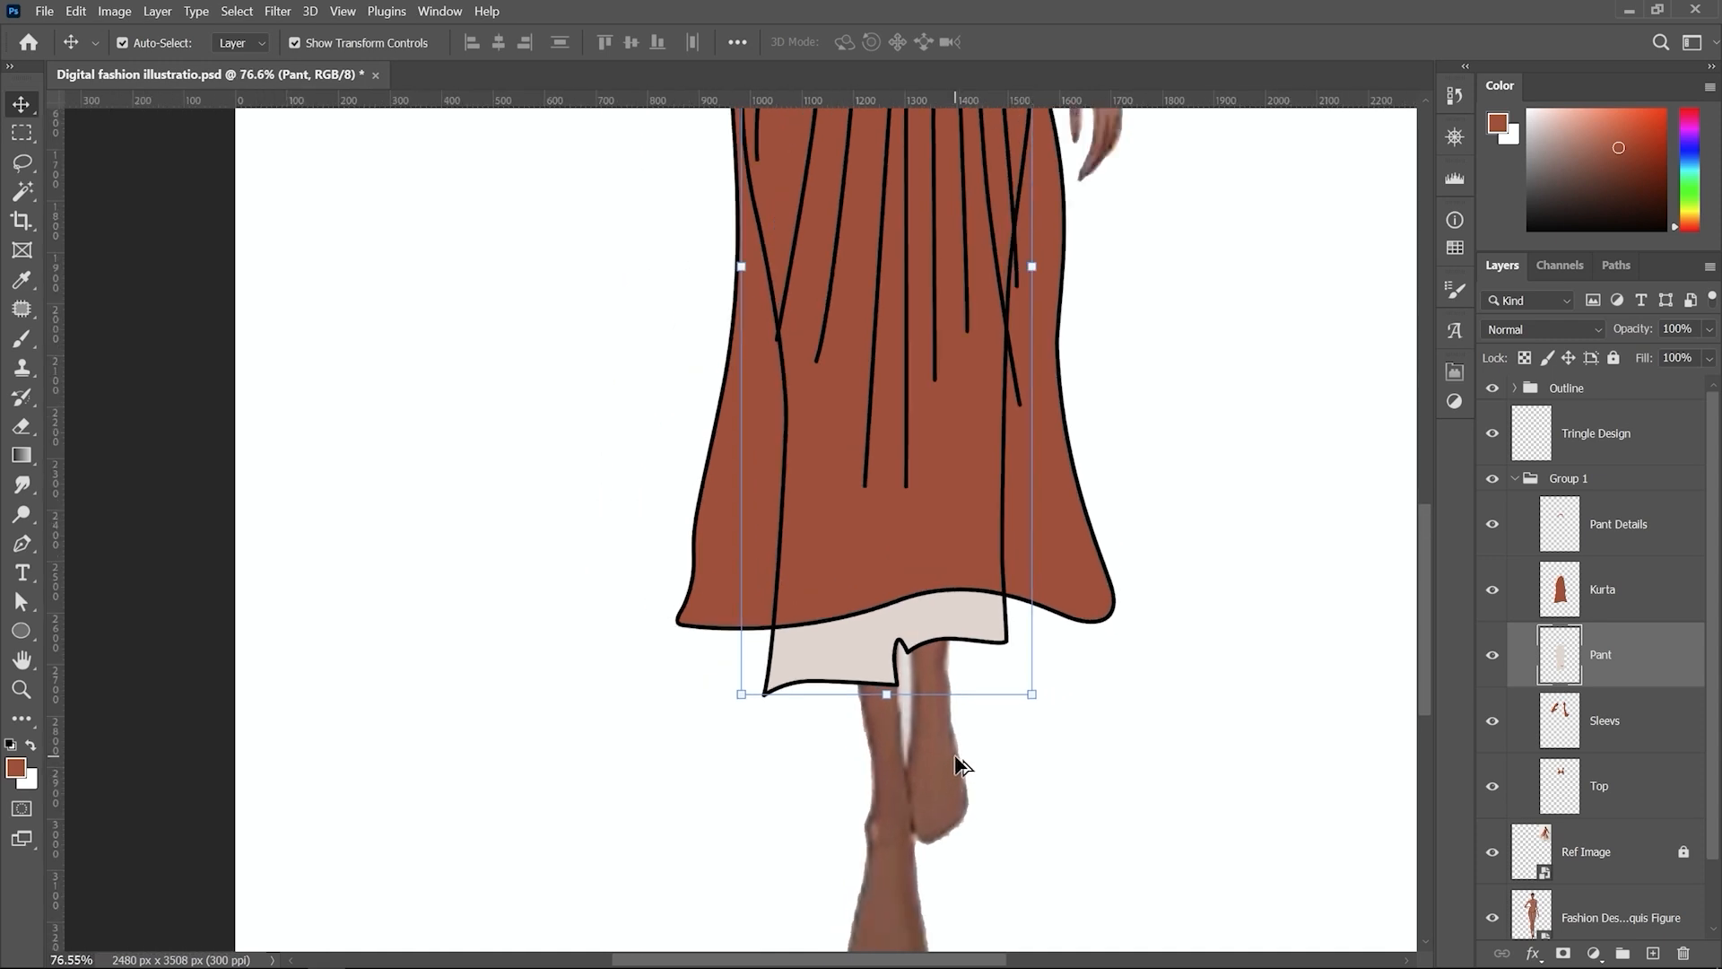
{"action": "left_click", "coordinate": [1021, 668]}
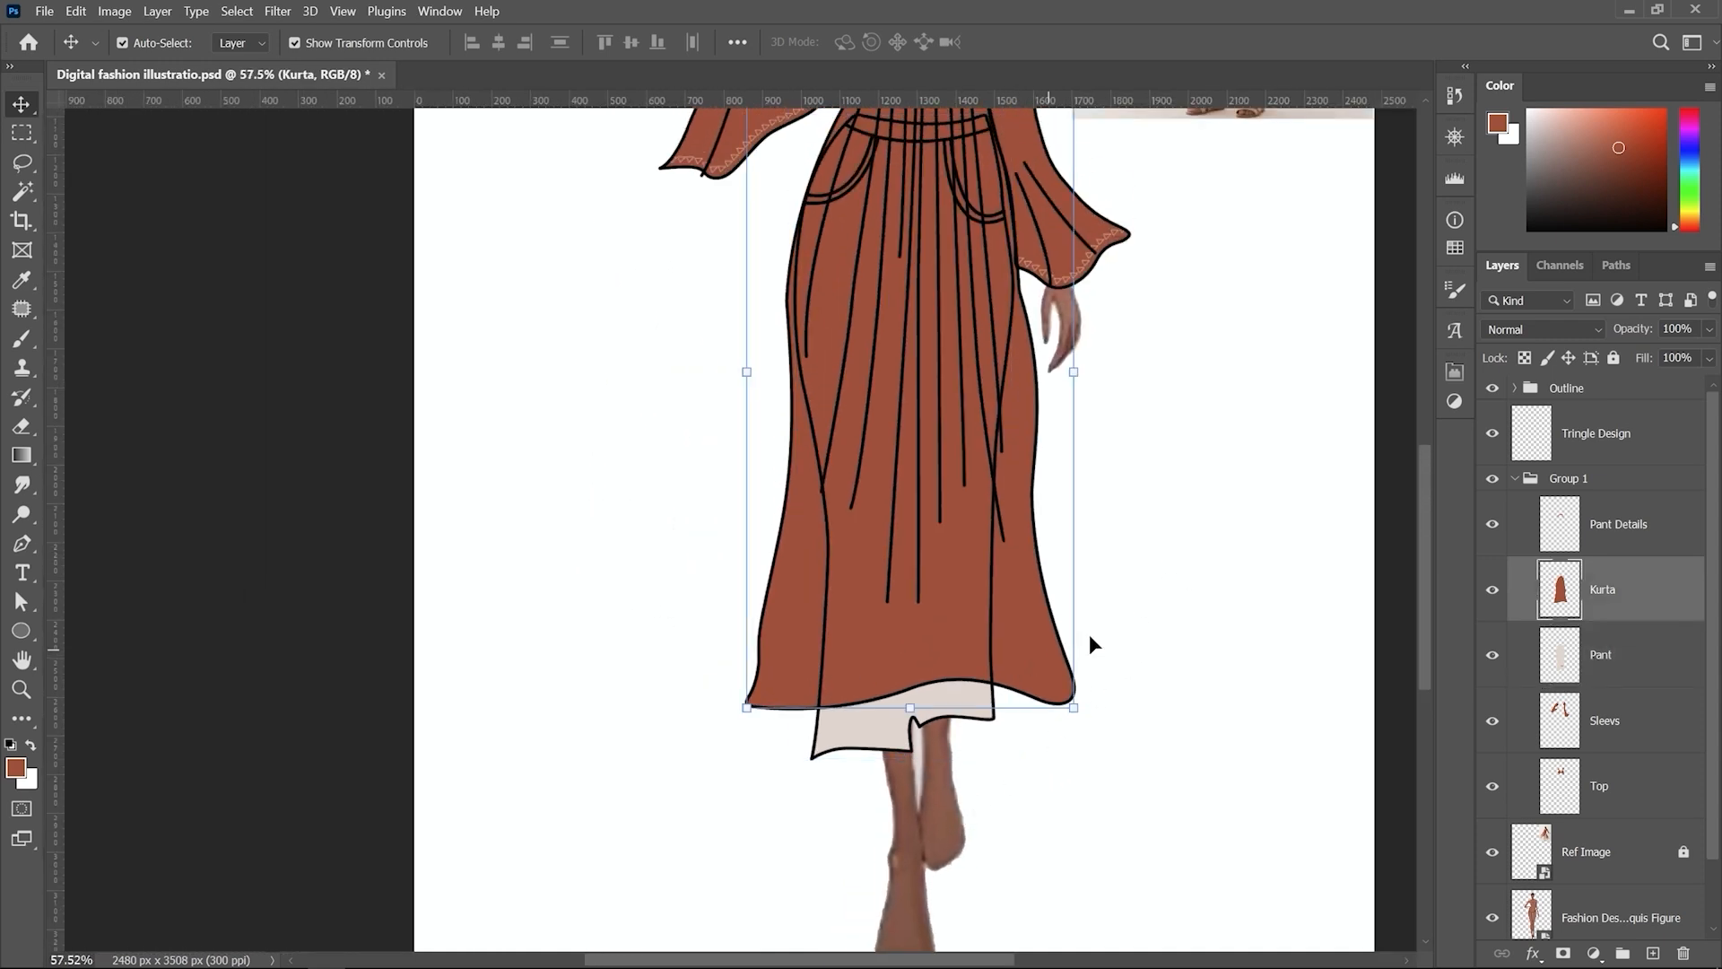
{"action": "left_click", "coordinate": [1694, 329]}
{"action": "type", "text": "70"}
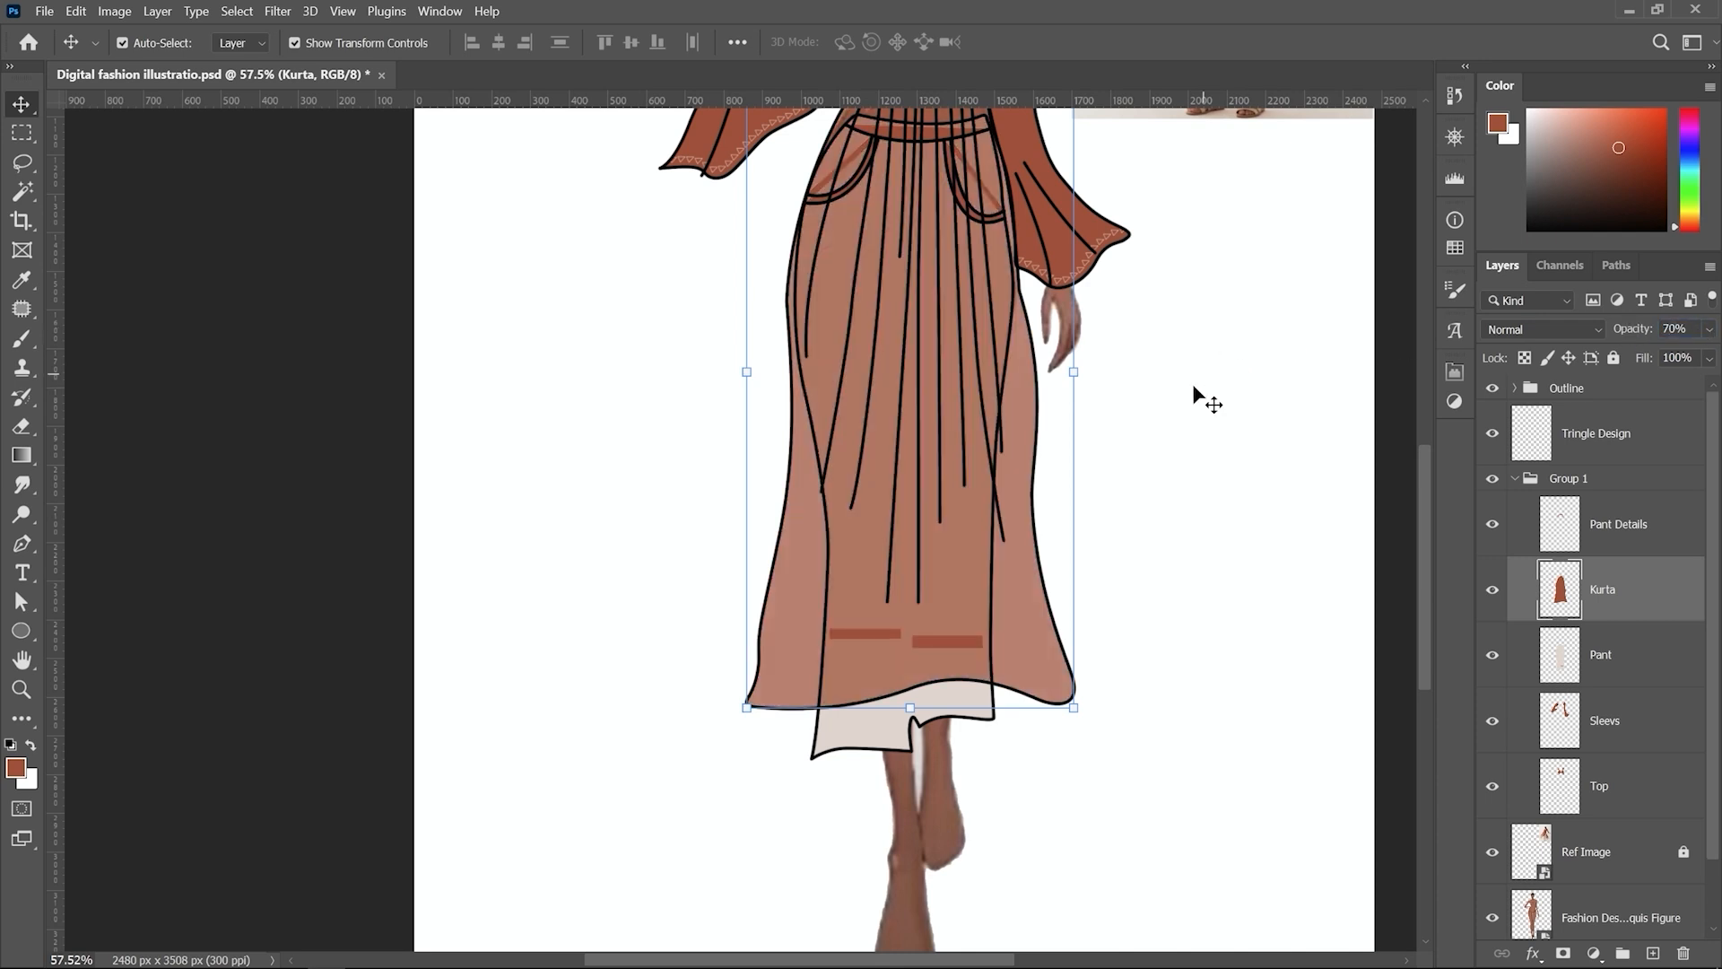
{"action": "left_click", "coordinate": [1165, 466]}
{"action": "scroll", "coordinate": [907, 723], "scroll_direction": "down", "scroll_amount": 2}
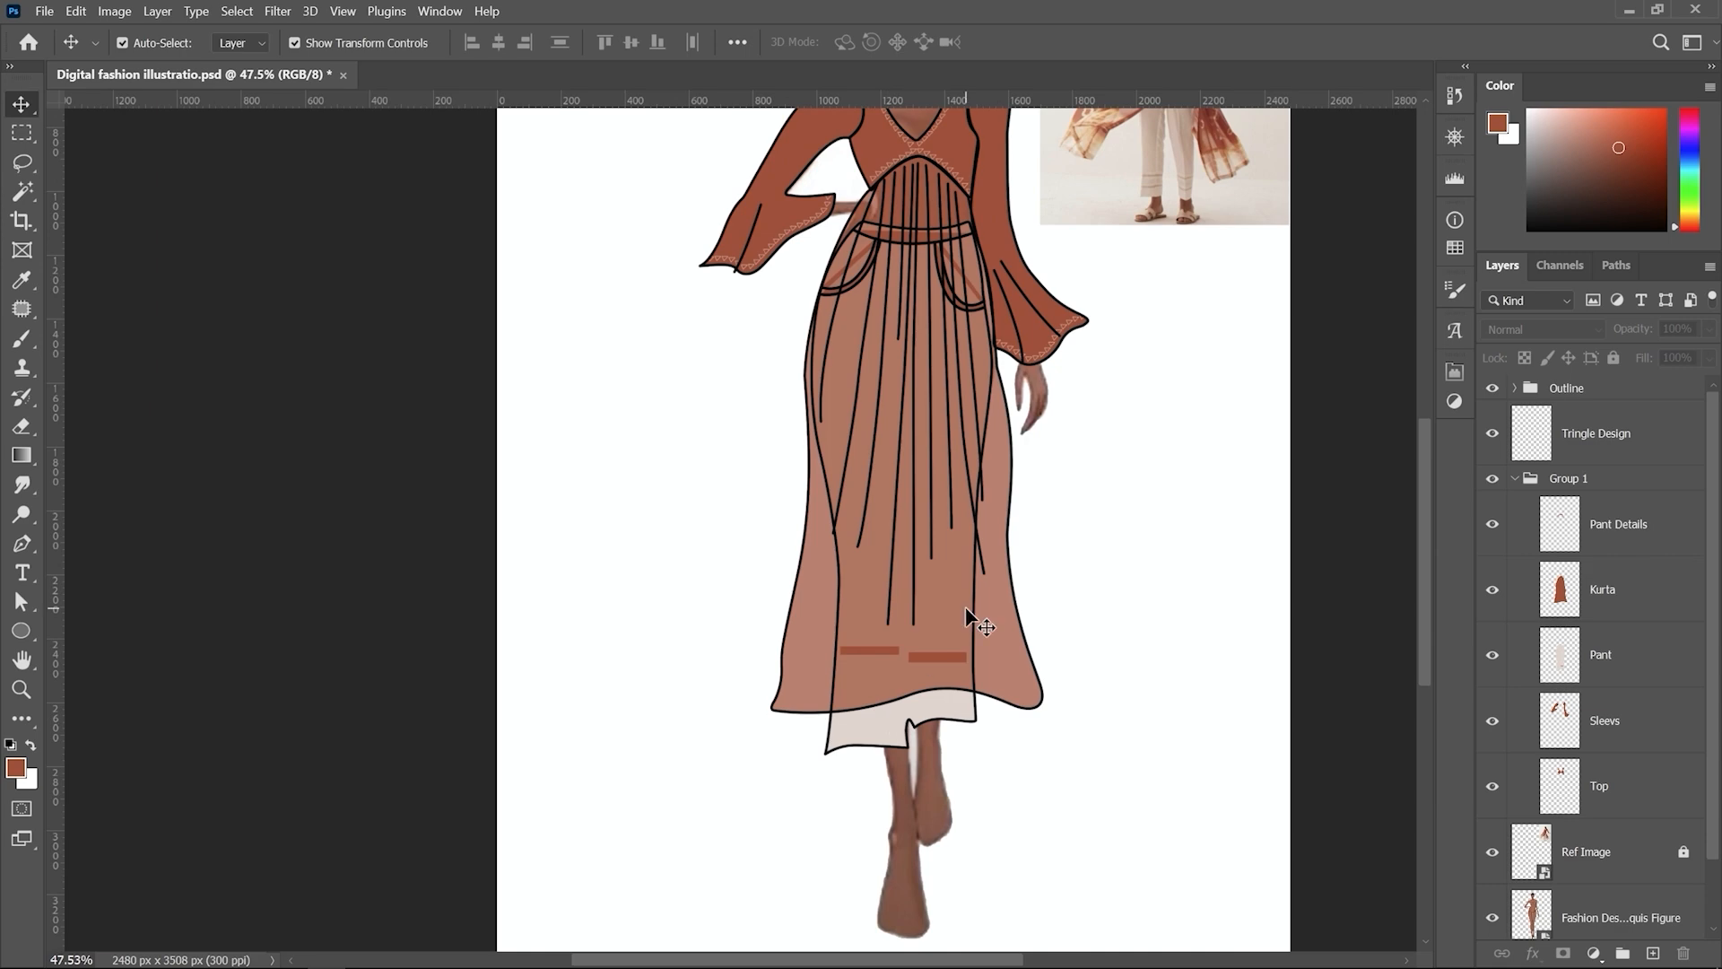
{"action": "key", "text": "ctrl+0"}
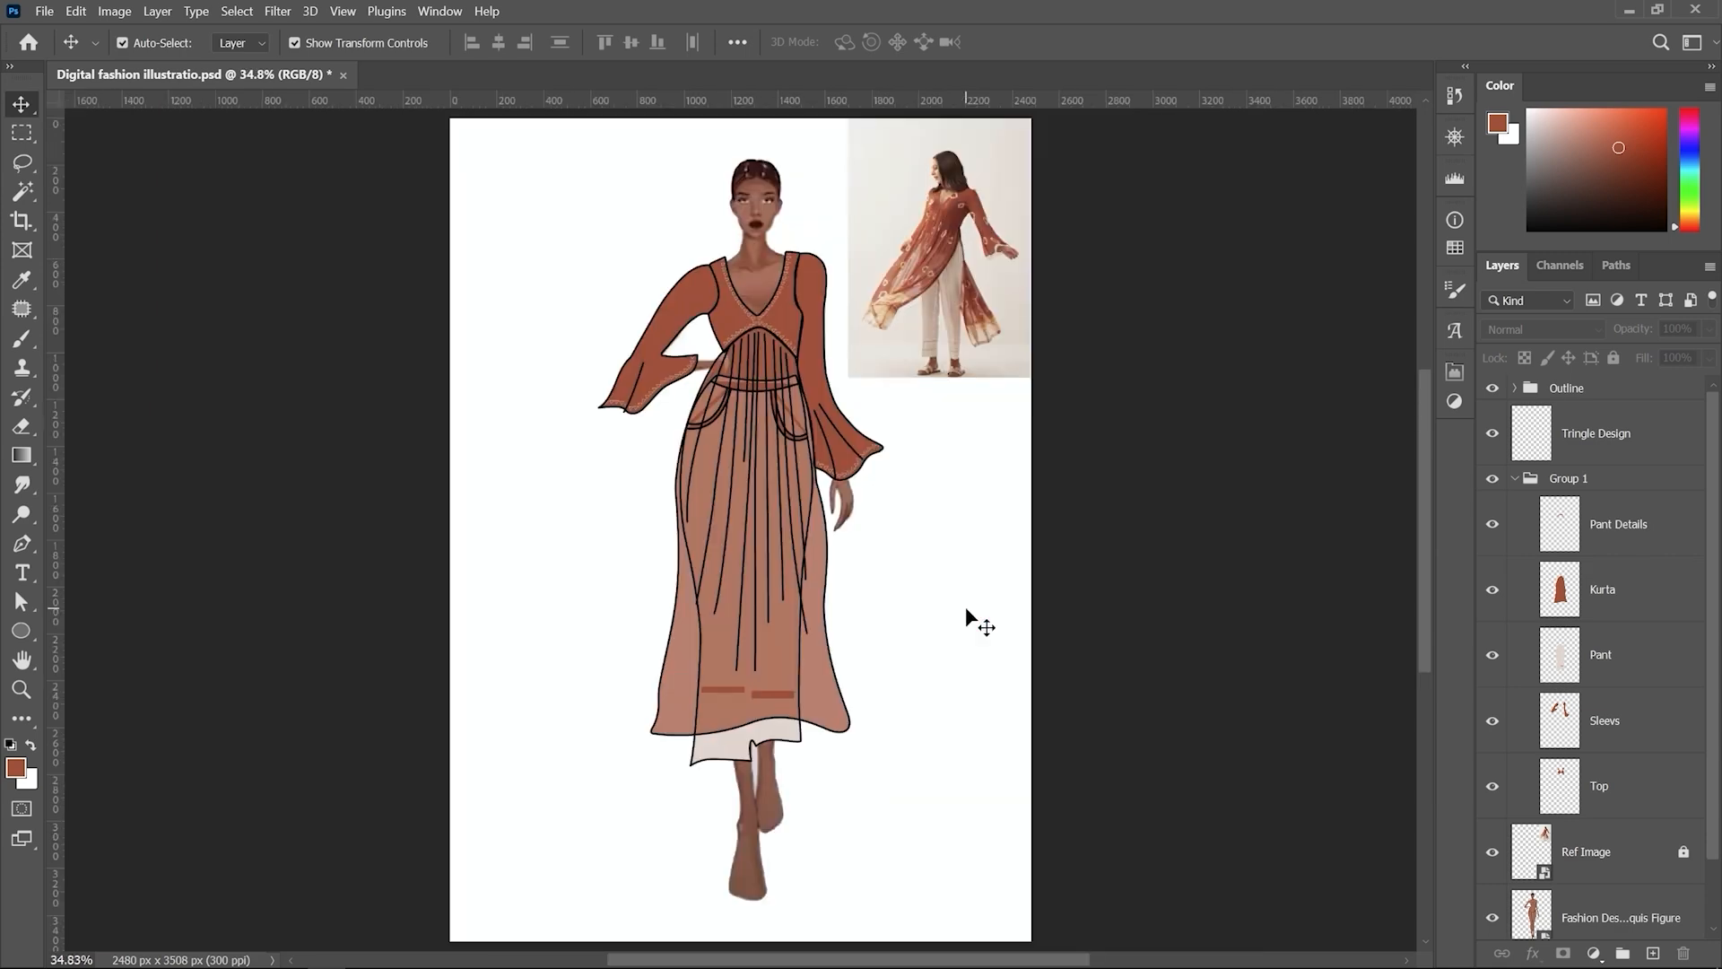